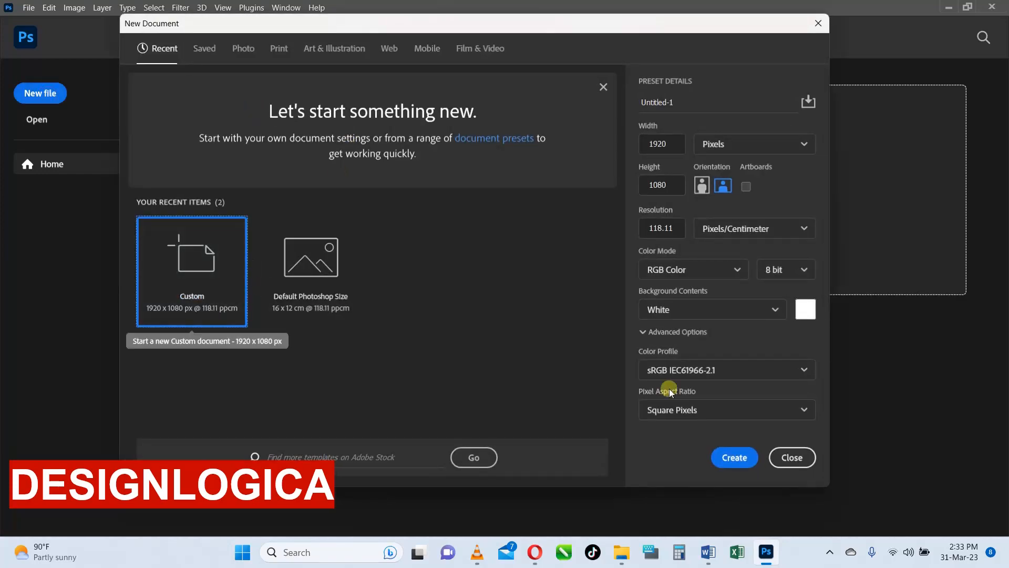
- Cancel the new document setup and open the file PROJECT ONE- PSD from the 11 project beginer folder on drive D
click(792, 457)
click(38, 121)
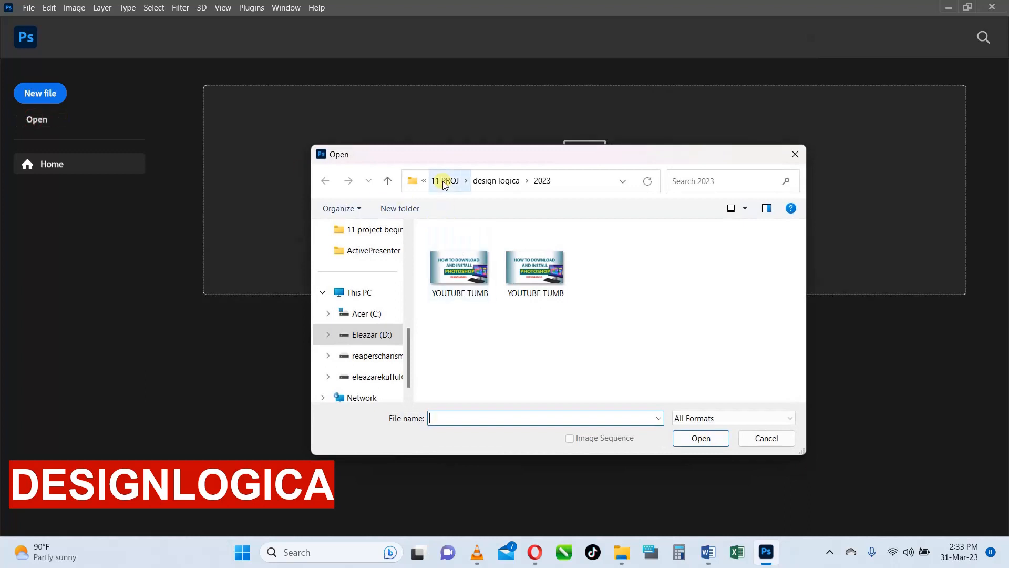
click(444, 181)
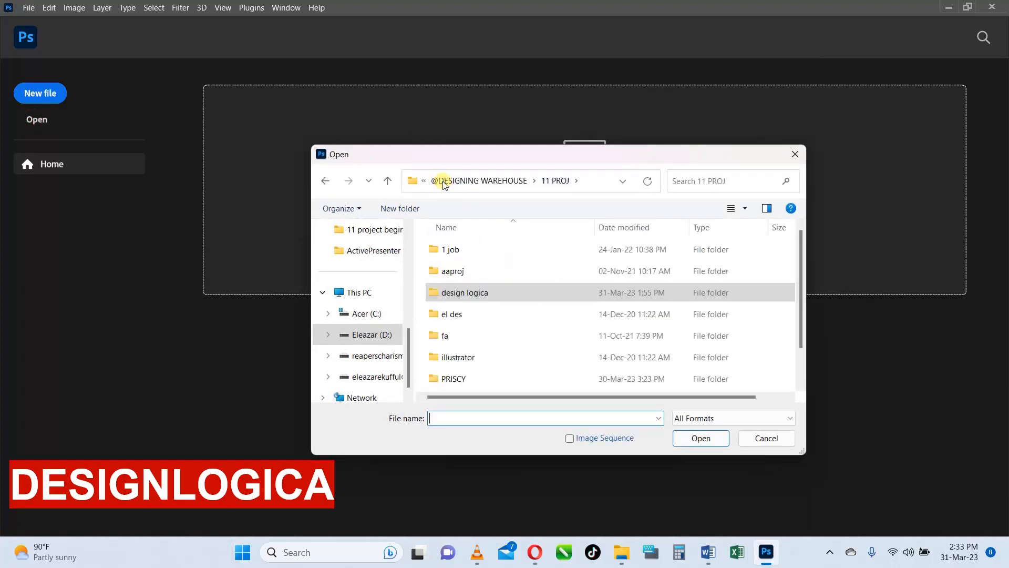
click(443, 182)
click(452, 180)
double_click(474, 273)
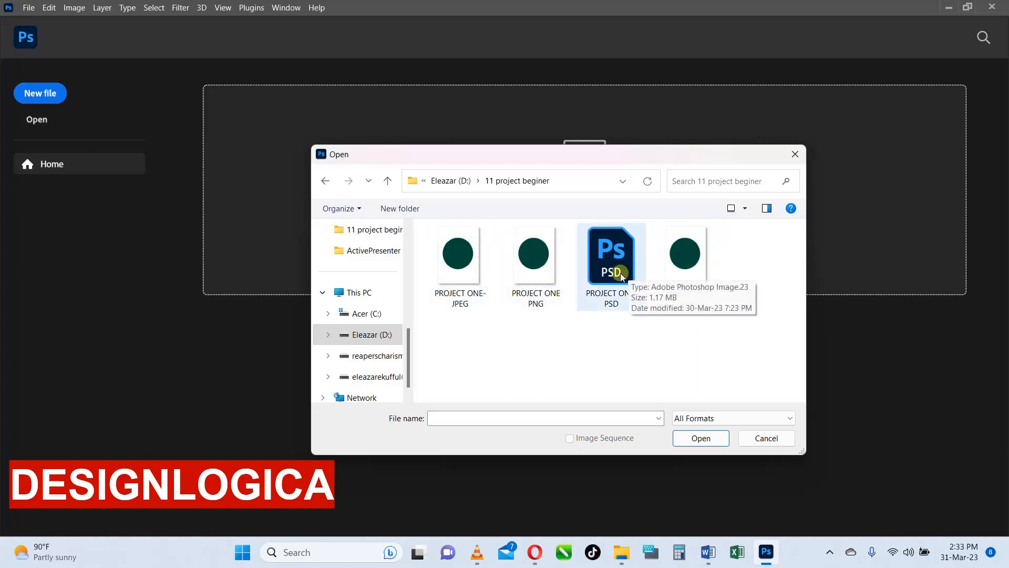
click(598, 268)
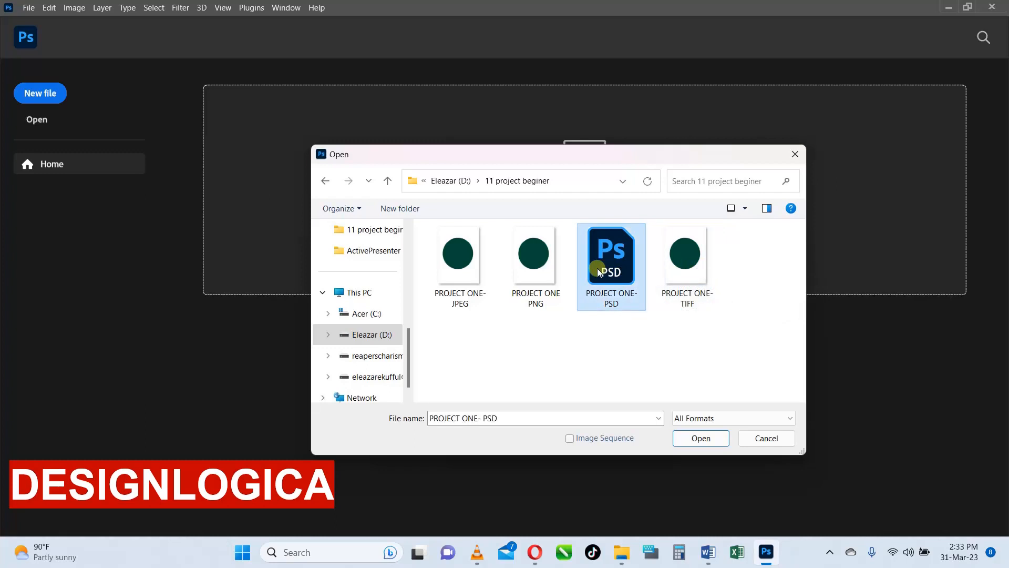
click(701, 438)
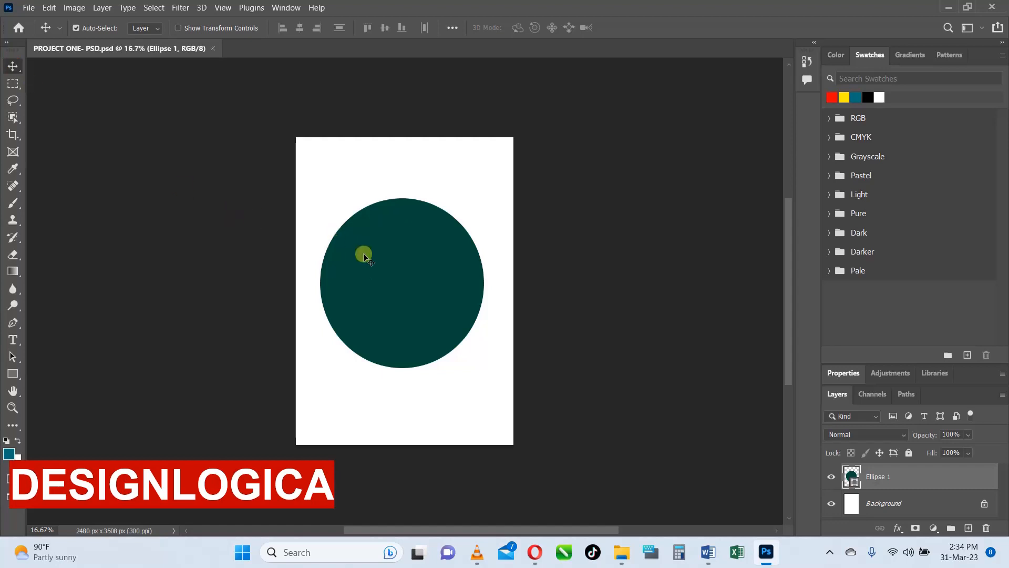
- Move the green circle up toward the upper part of the page with the Move tool
mouse_move(364, 252)
mouse_down()
mouse_move(358, 300)
mouse_move(332, 224)
mouse_move(352, 260)
mouse_move(352, 236)
mouse_move(347, 266)
mouse_move(374, 255)
mouse_move(349, 245)
mouse_up()
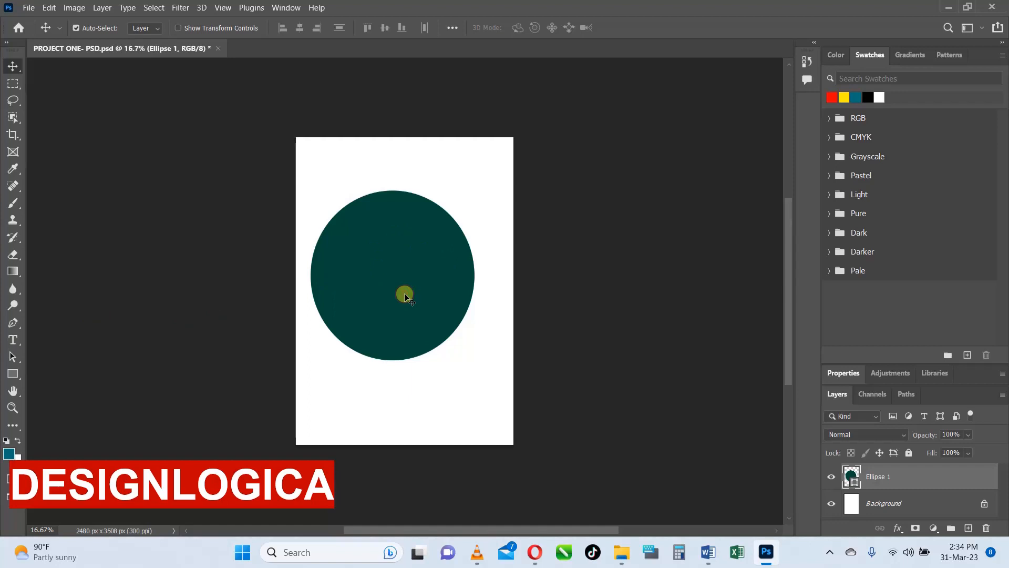
drag(405, 297, 410, 266)
click(11, 67)
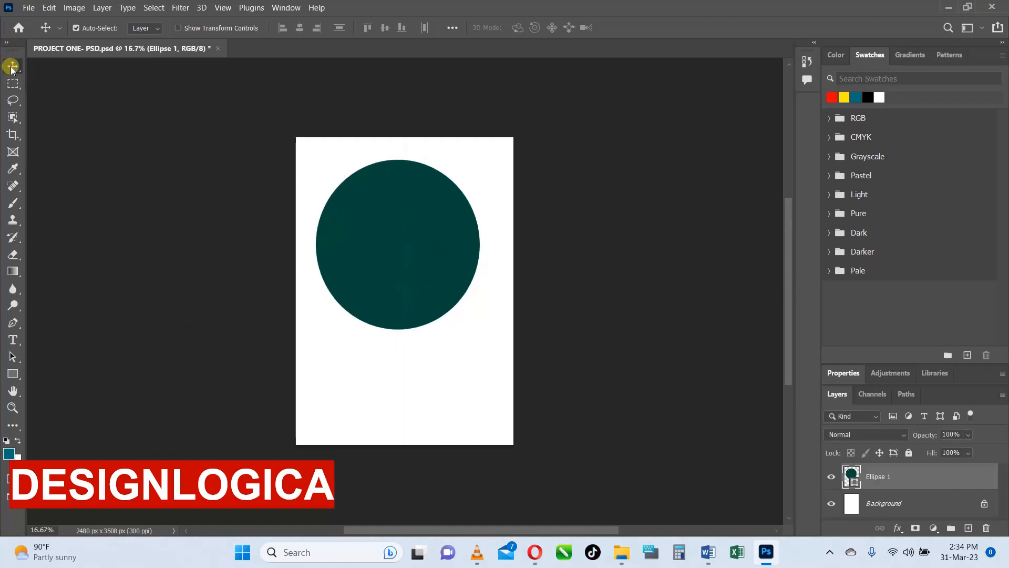
right_click(20, 72)
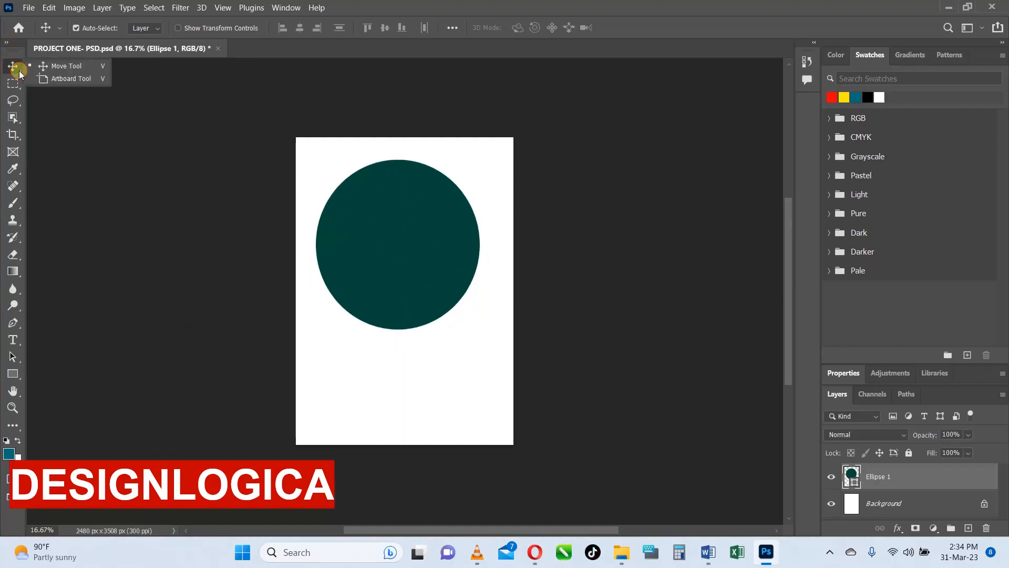
- Make successive Rectangular Marquee selections across the circle's middle, over the blank lower page area, and along the page's upper edge
click(13, 84)
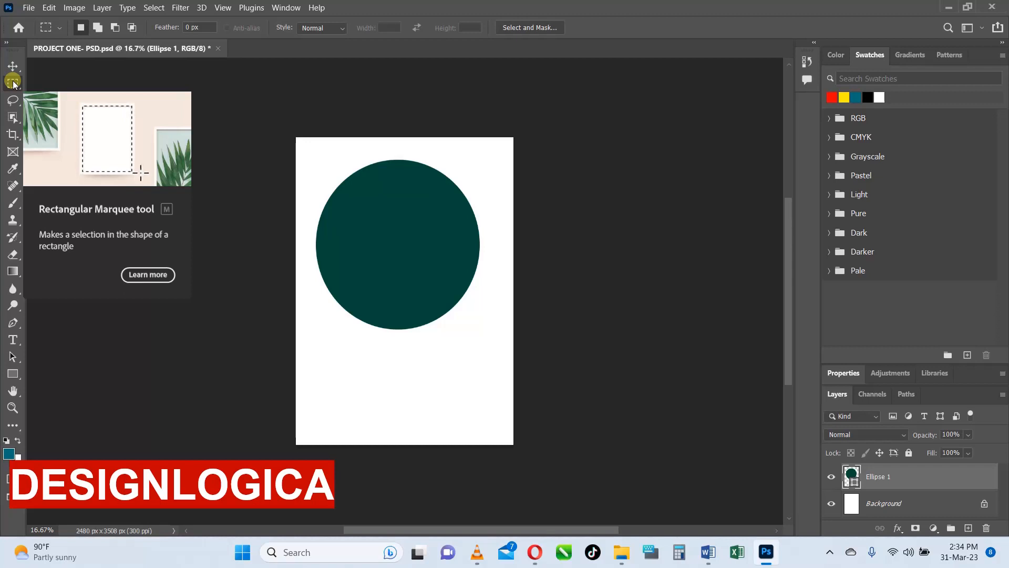
right_click(13, 83)
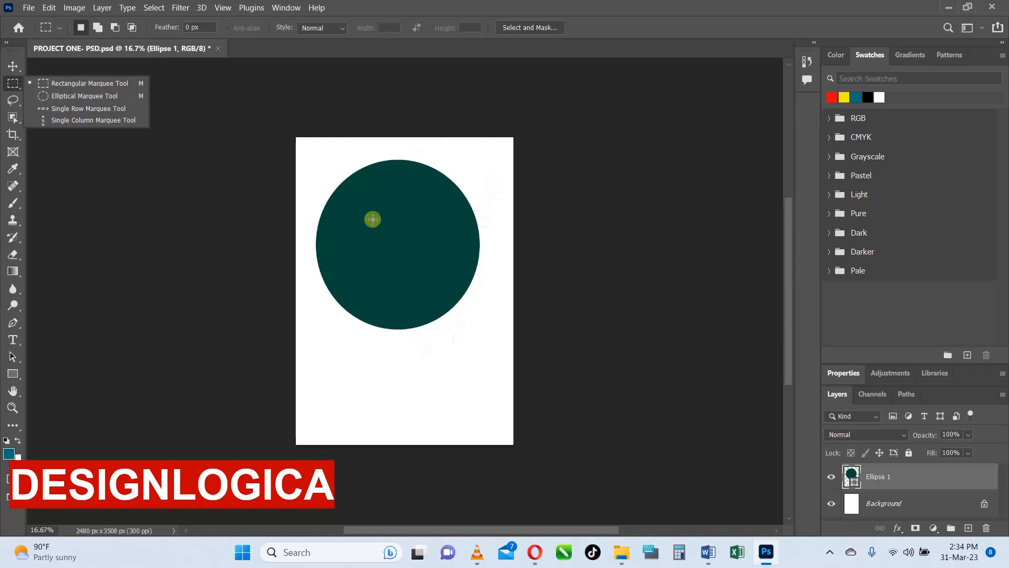
drag(313, 209, 497, 274)
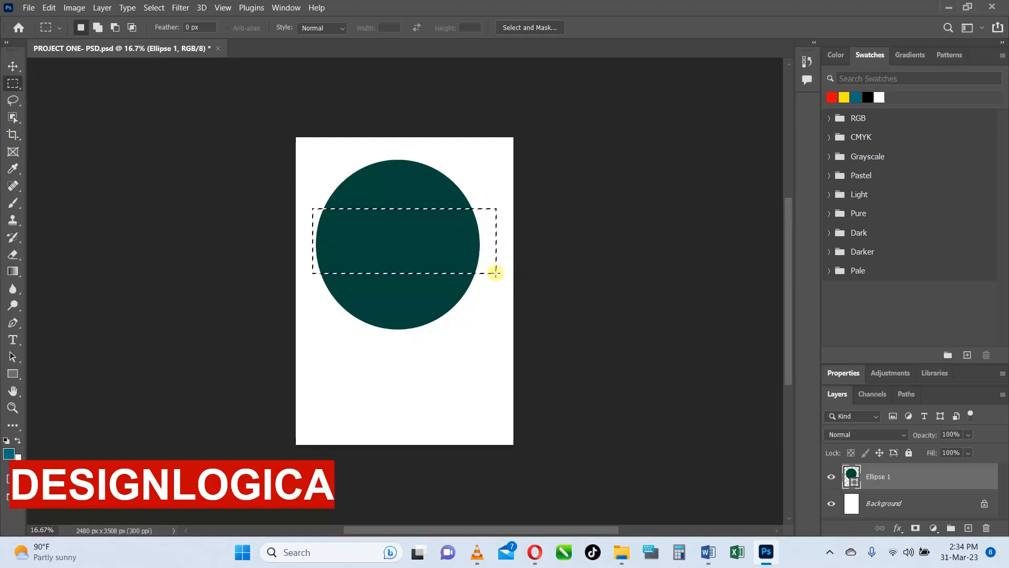
right_click(363, 239)
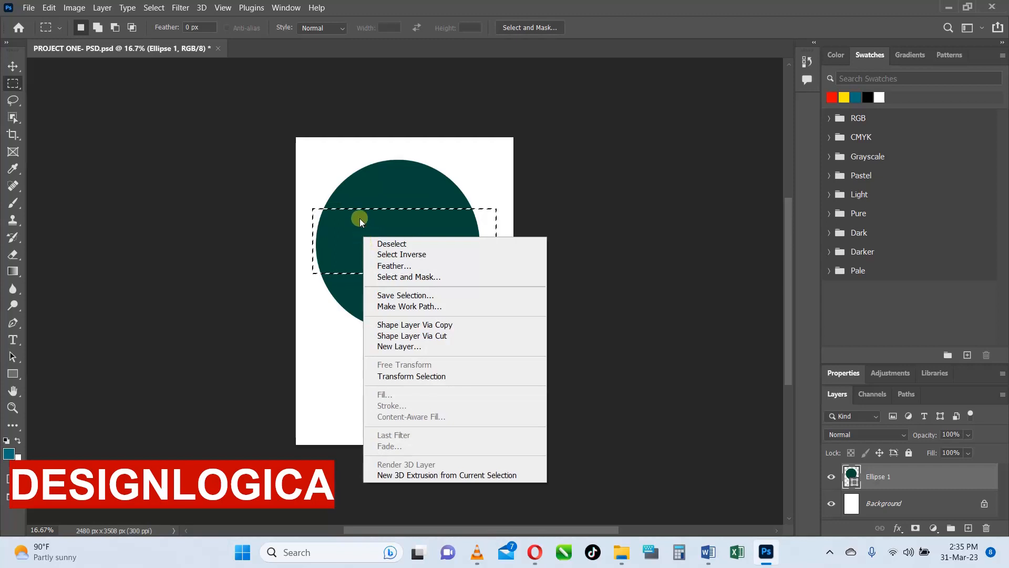
click(430, 214)
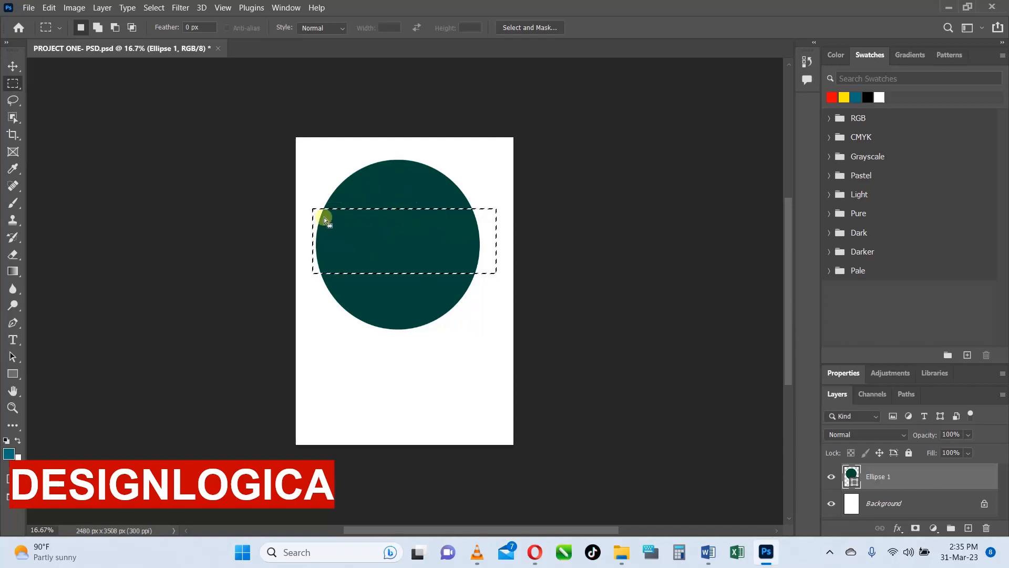
drag(300, 356, 519, 465)
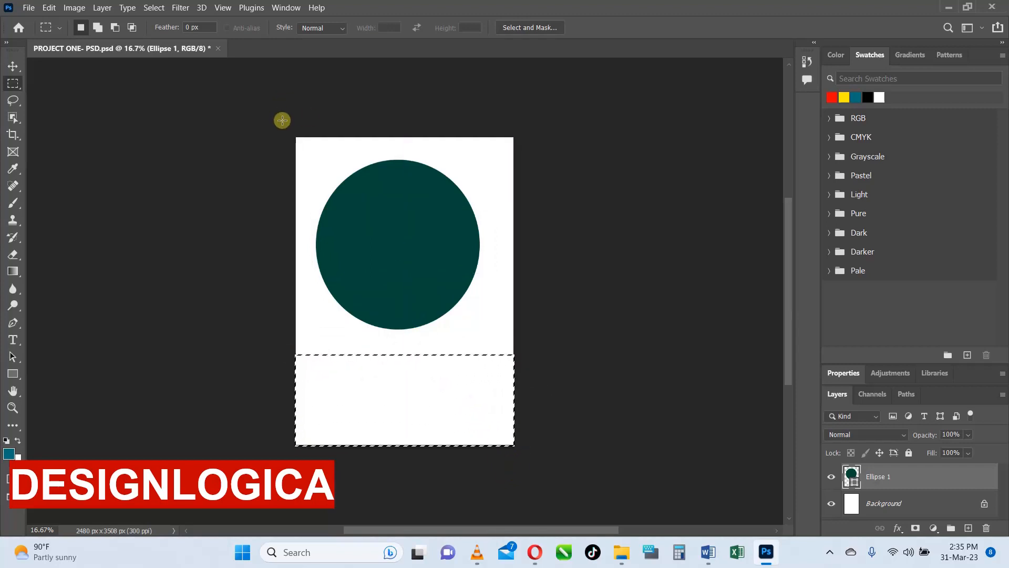
drag(296, 136, 514, 189)
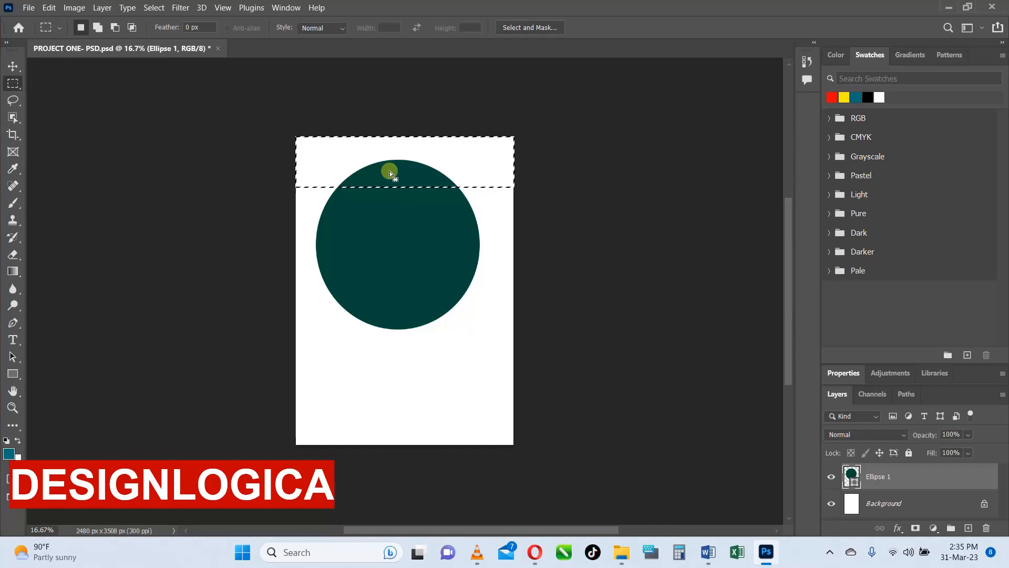
- Make a round selection inside the green circle with the Elliptical Marquee tool
right_click(10, 83)
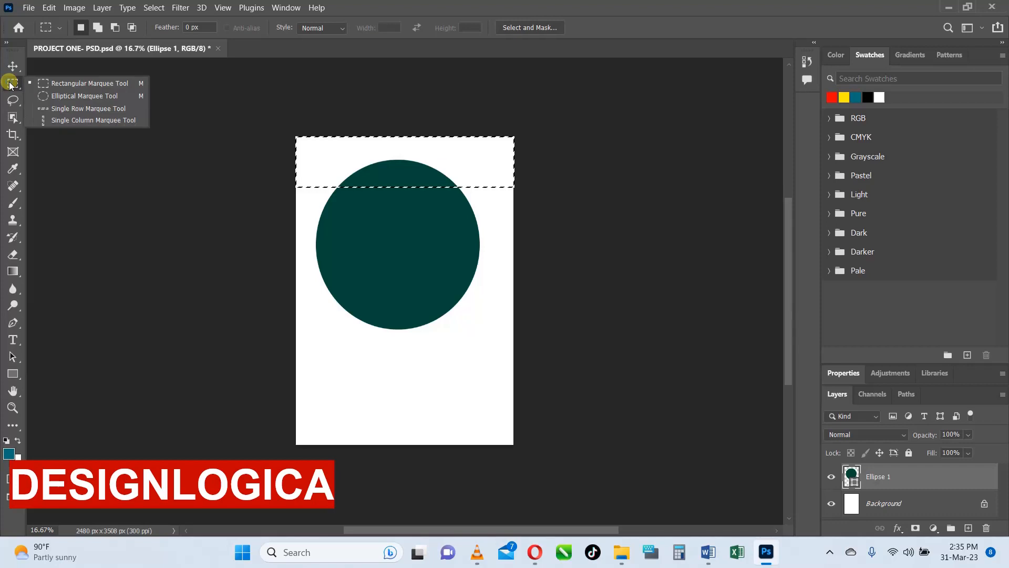
click(79, 96)
drag(354, 207, 450, 307)
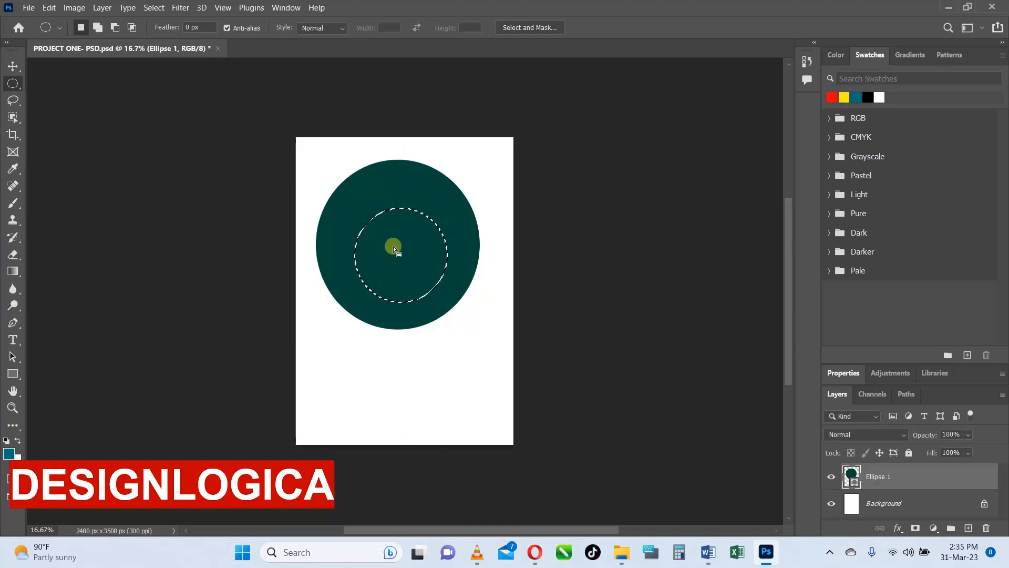
- Deselect the round selection inside the green circle
click(12, 99)
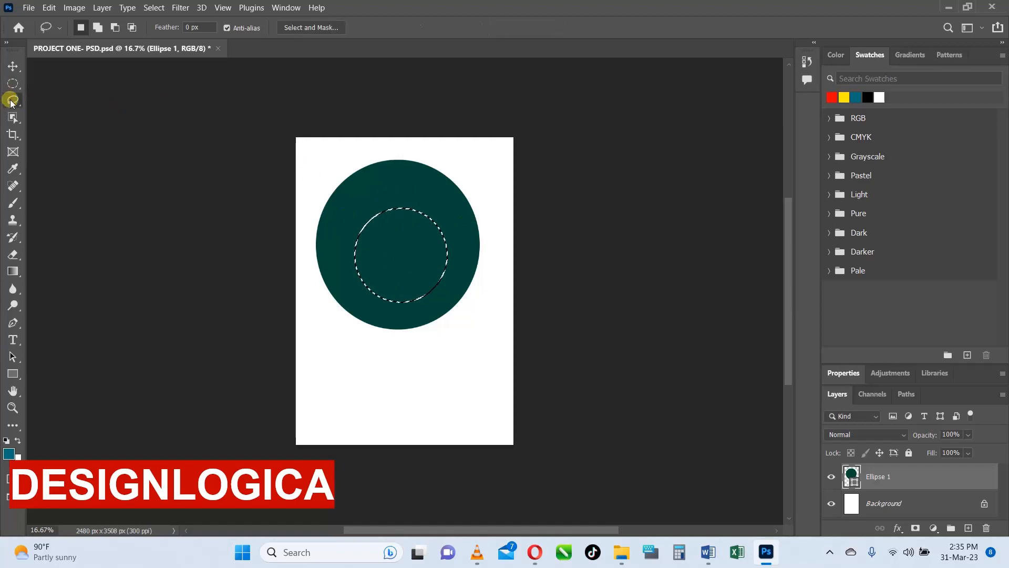
click(12, 65)
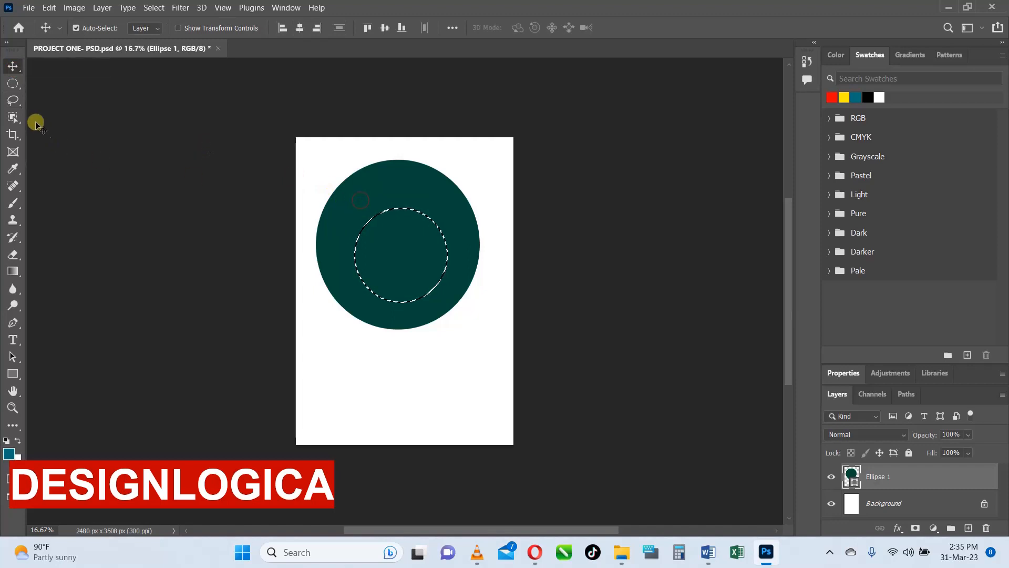
click(12, 84)
click(14, 85)
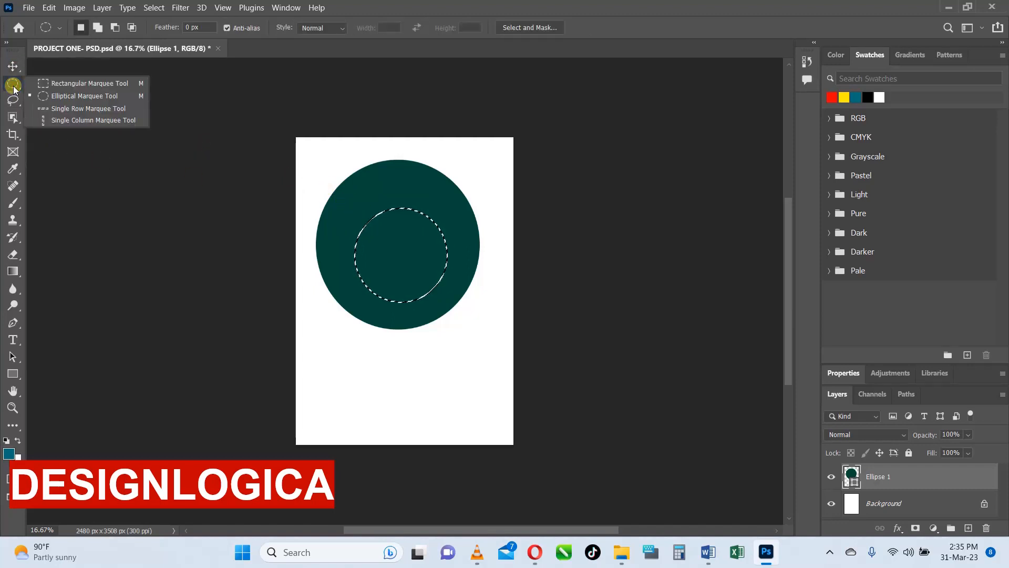
click(13, 85)
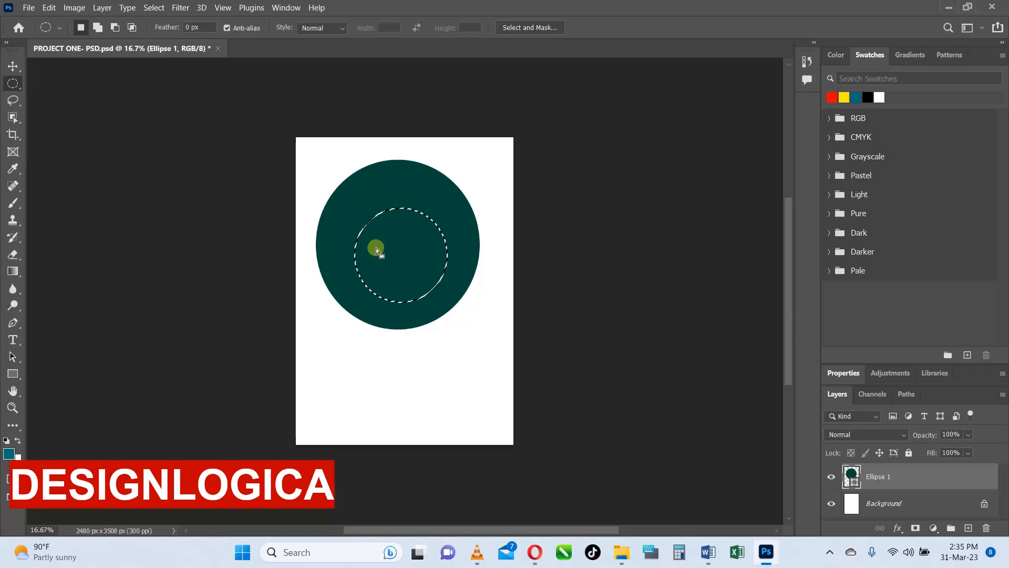
click(152, 8)
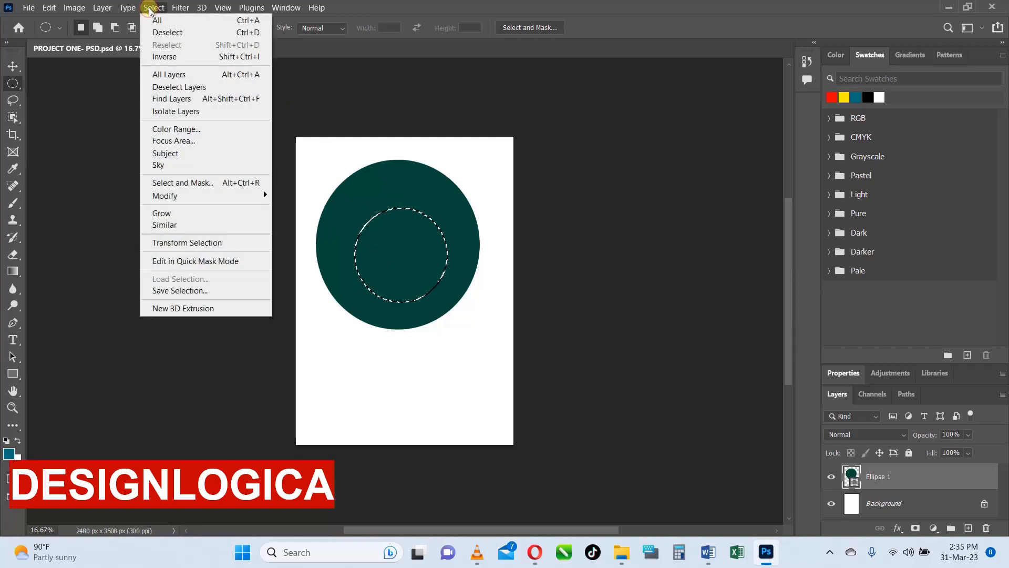
click(160, 32)
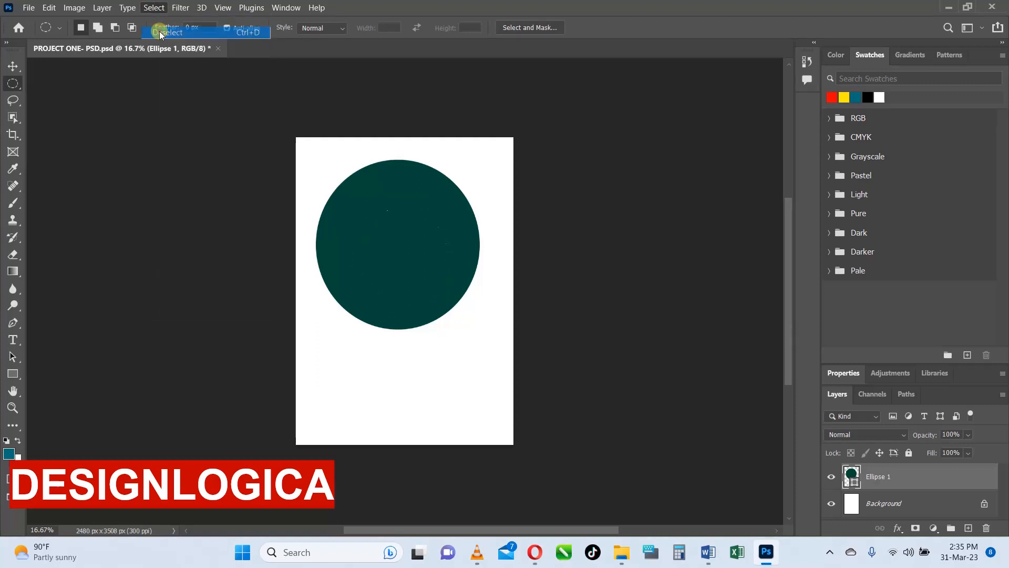
- Outline a freehand selection in the blank area below the circle with the Lasso tool
click(13, 101)
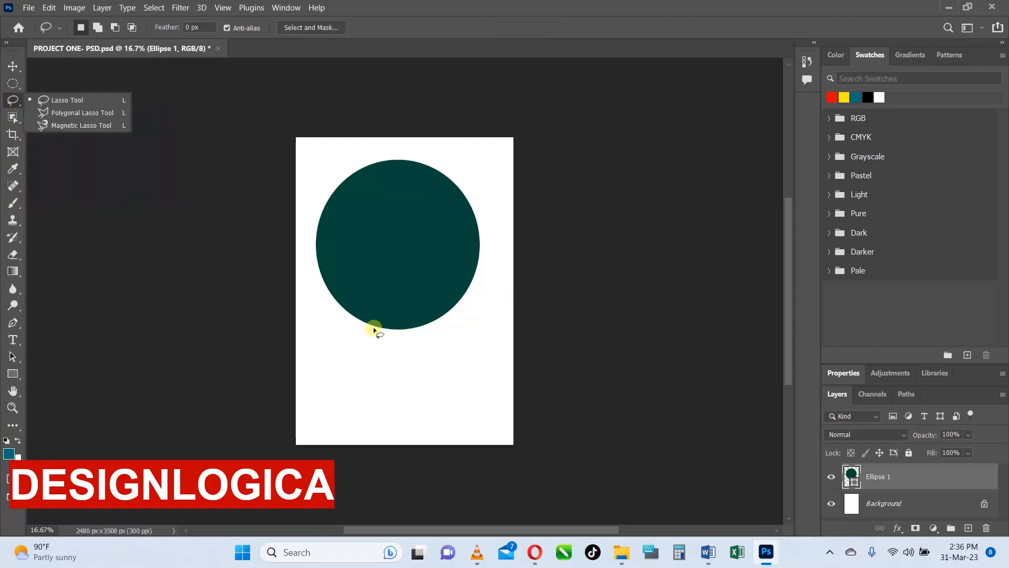
click(322, 345)
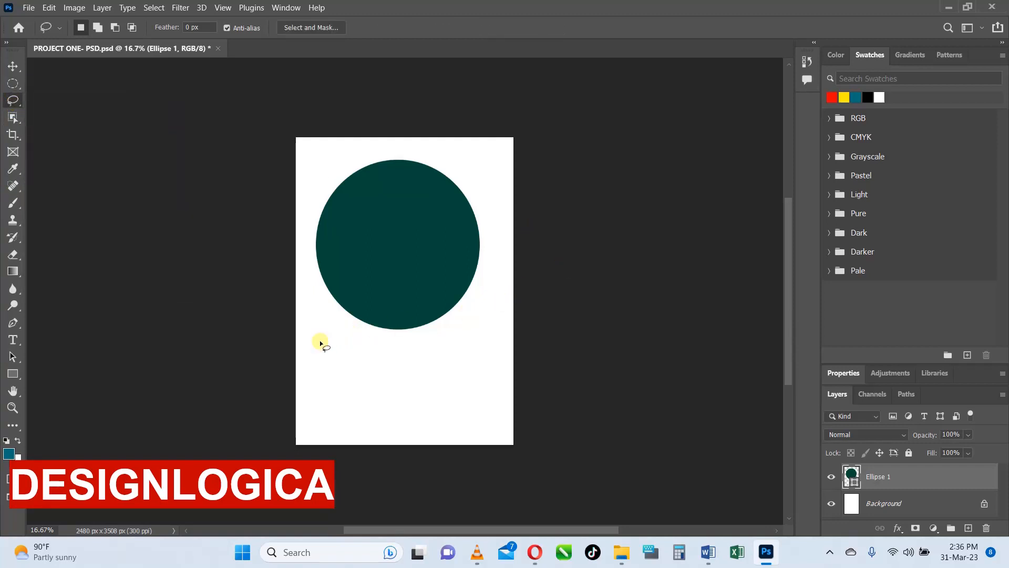
mouse_move(313, 322)
mouse_down()
mouse_move(343, 350)
mouse_move(446, 350)
mouse_up()
drag(312, 374, 313, 323)
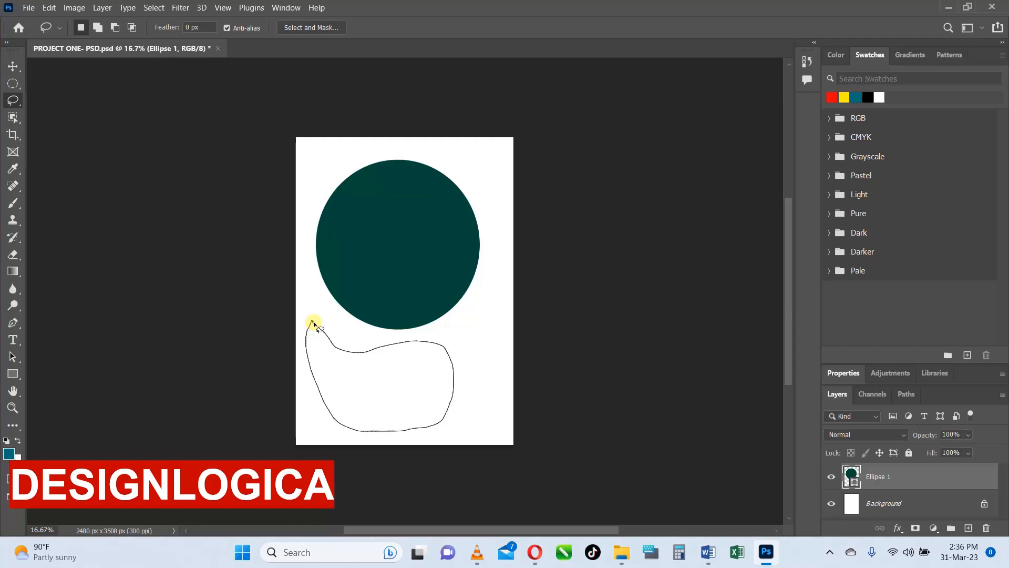
drag(313, 324, 313, 322)
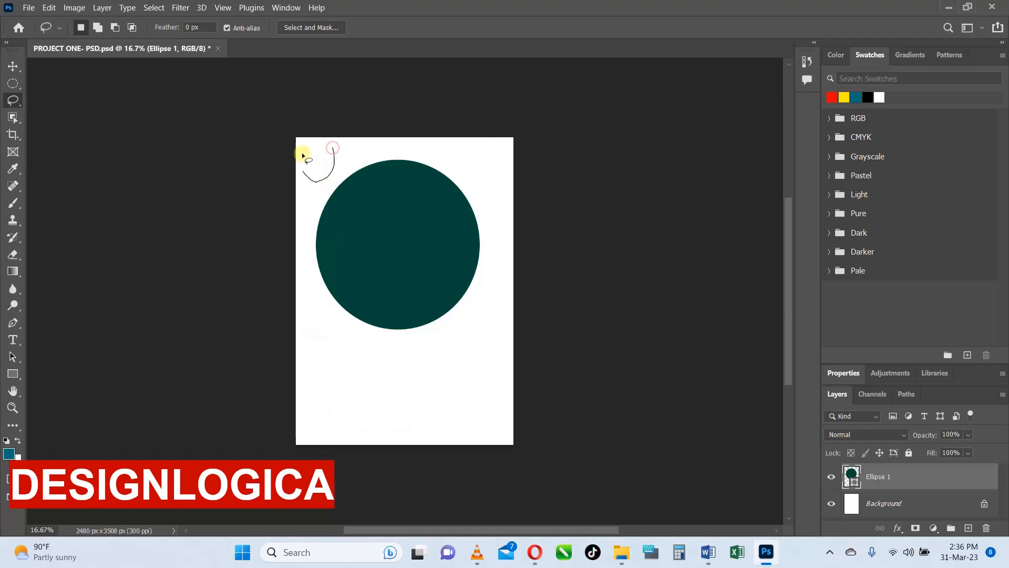
- Outline a freehand Lasso selection that follows the circle's lower-left edge and loops through the white area below it
drag(330, 152, 332, 154)
drag(314, 248, 316, 262)
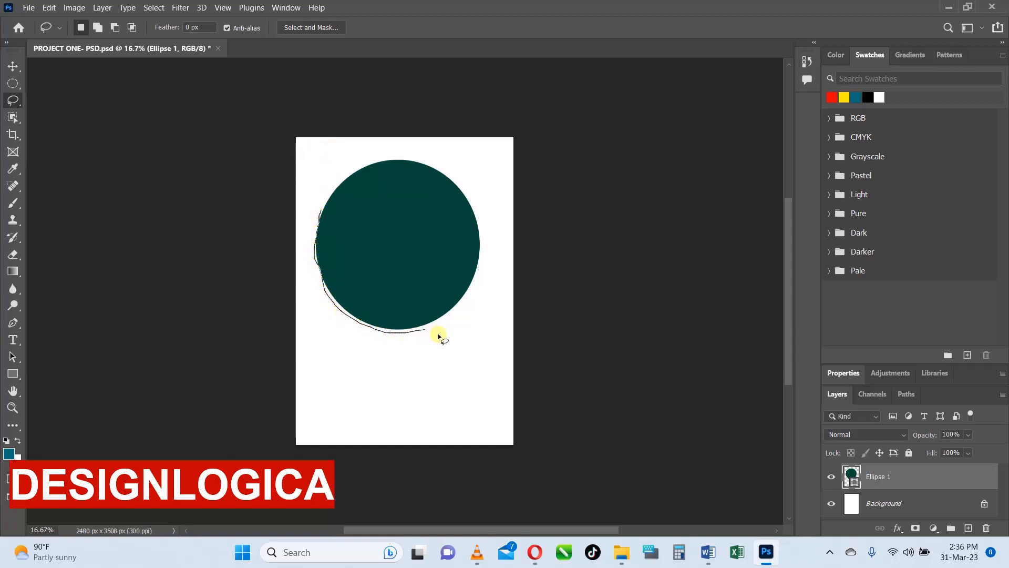
mouse_move(408, 413)
mouse_down()
mouse_move(343, 348)
mouse_move(296, 242)
mouse_move(313, 203)
mouse_up()
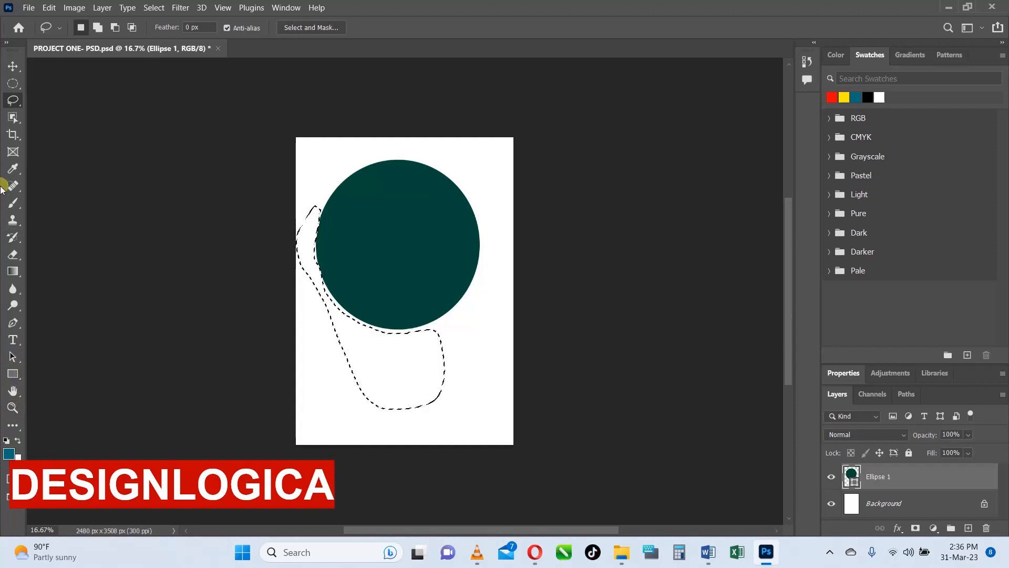
- Switch to the Move tool and deselect the freehand Lasso selection
click(12, 65)
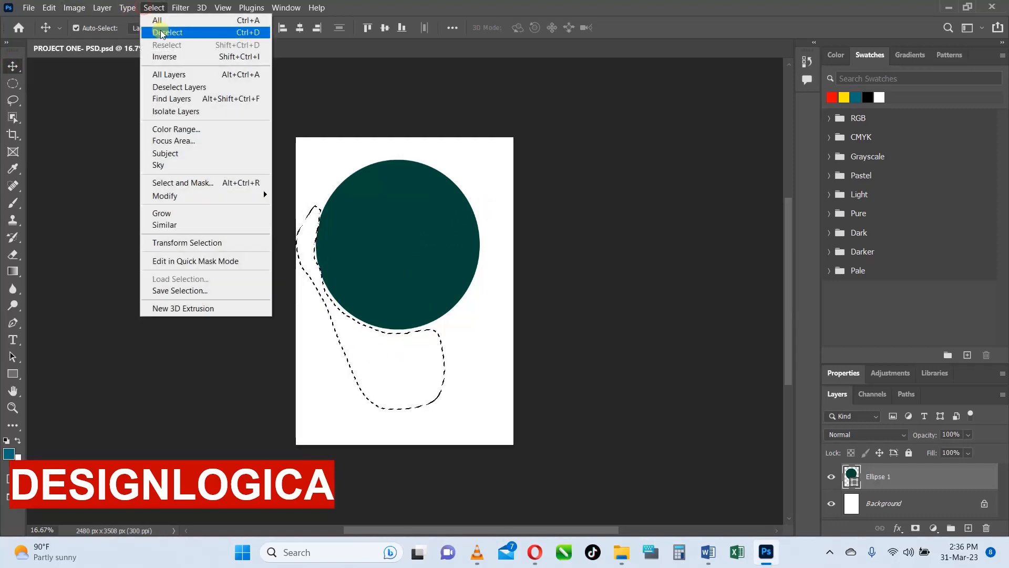
click(168, 33)
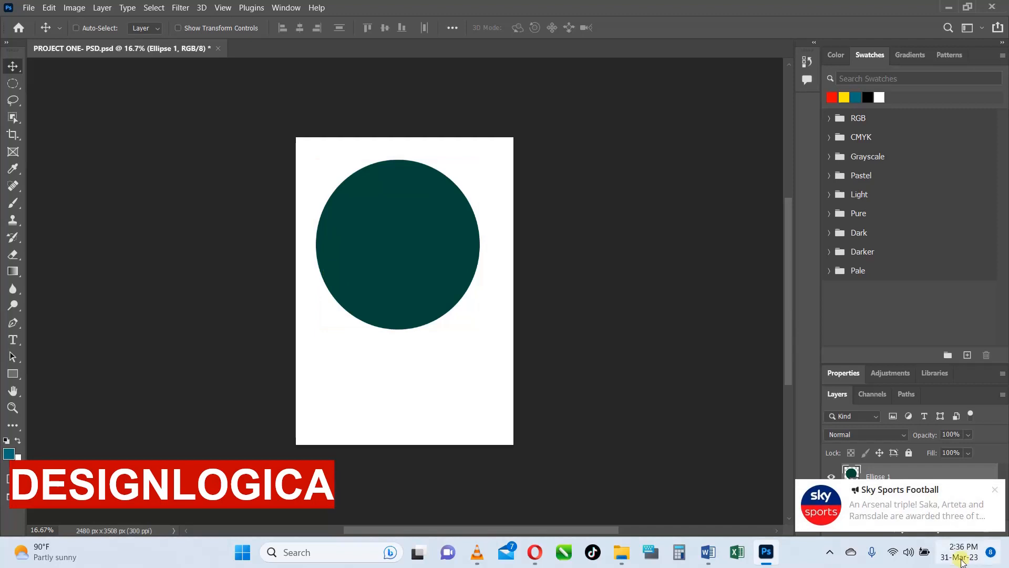
key(ctrl)
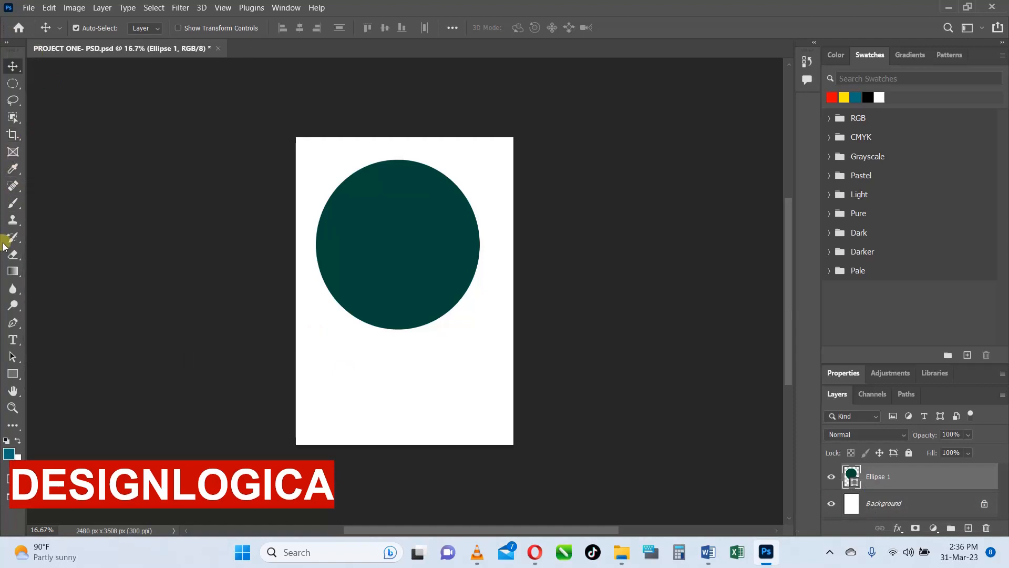
- Place a new text layer in the blank area below the circle with the Type tool
click(13, 256)
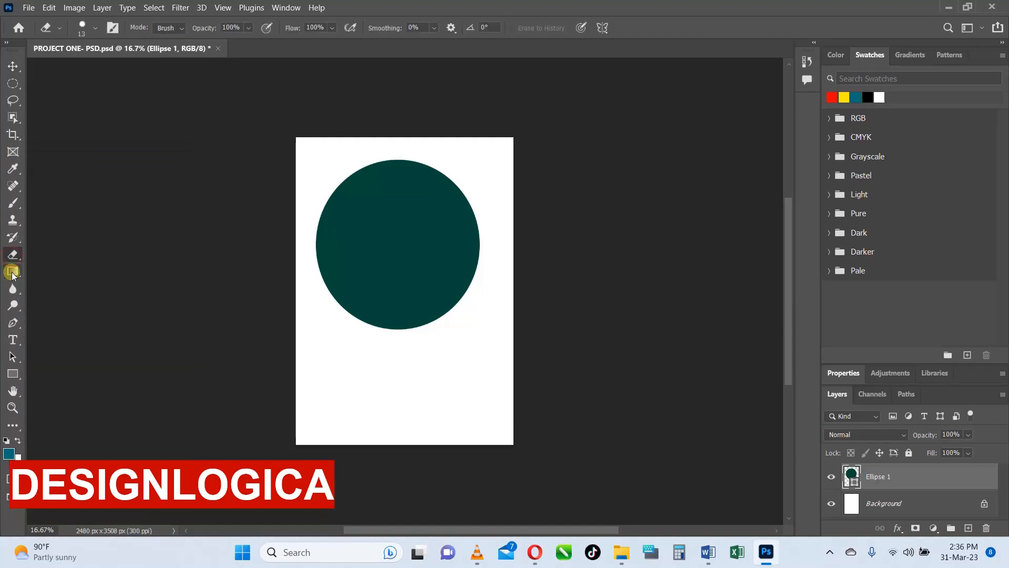
click(13, 340)
click(359, 384)
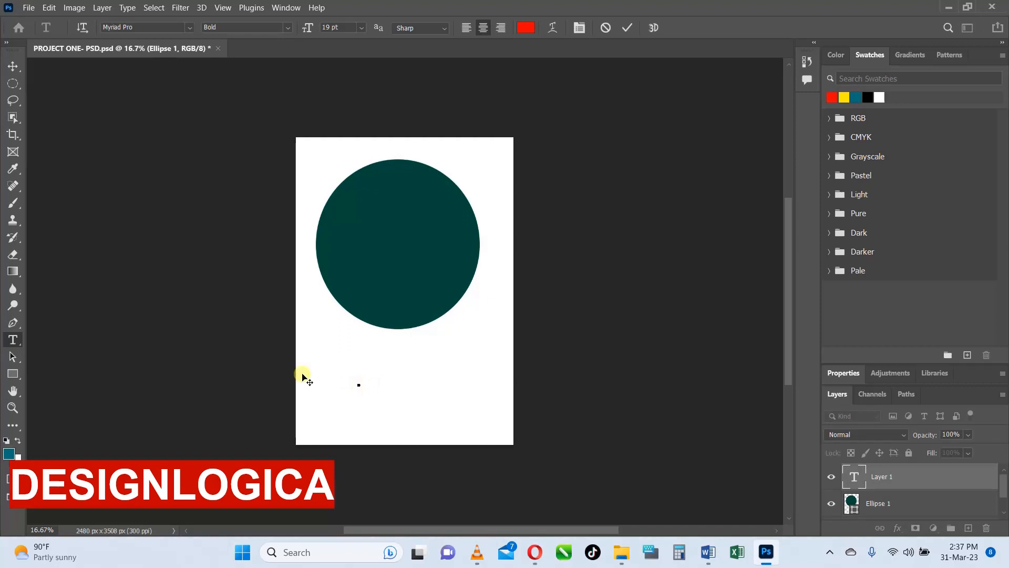
- Draw a teal rectangle about 2206 px wide and 858 px high in the blank area below the circle
click(13, 374)
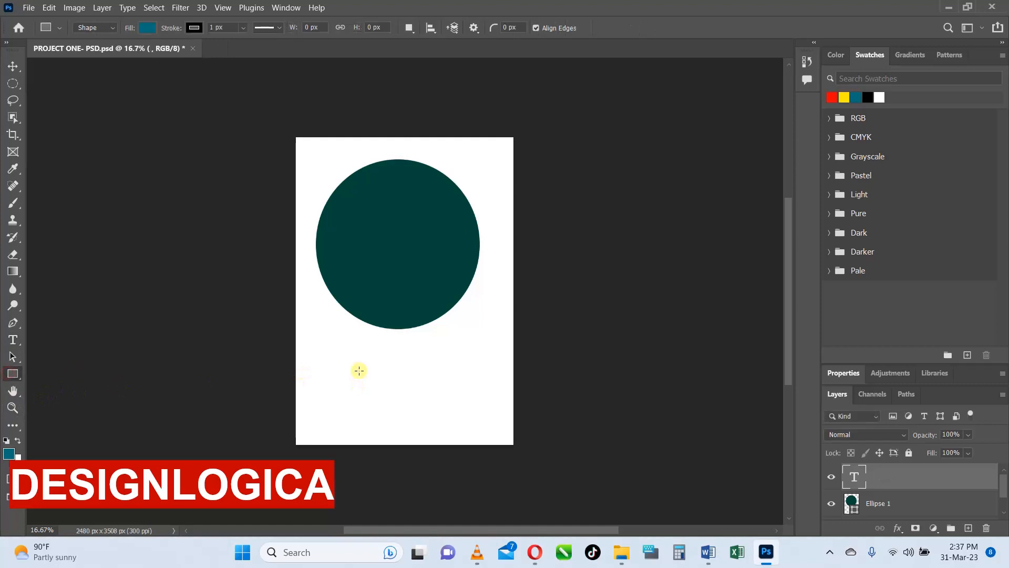
drag(321, 345, 514, 420)
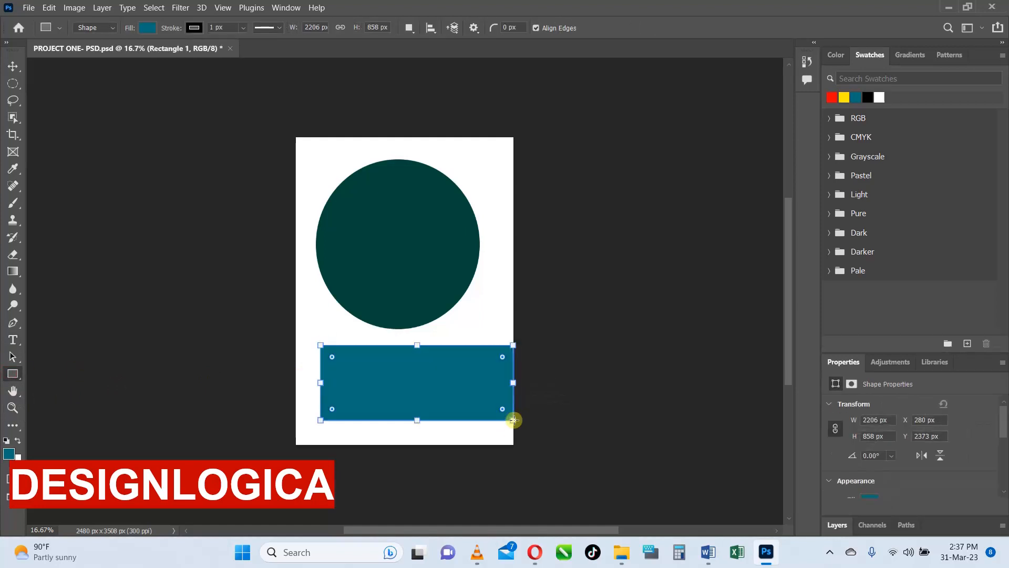
- Examine the alternative tools grouped with the Rectangle, Move, Marquee, History Brush and Type tools
right_click(13, 374)
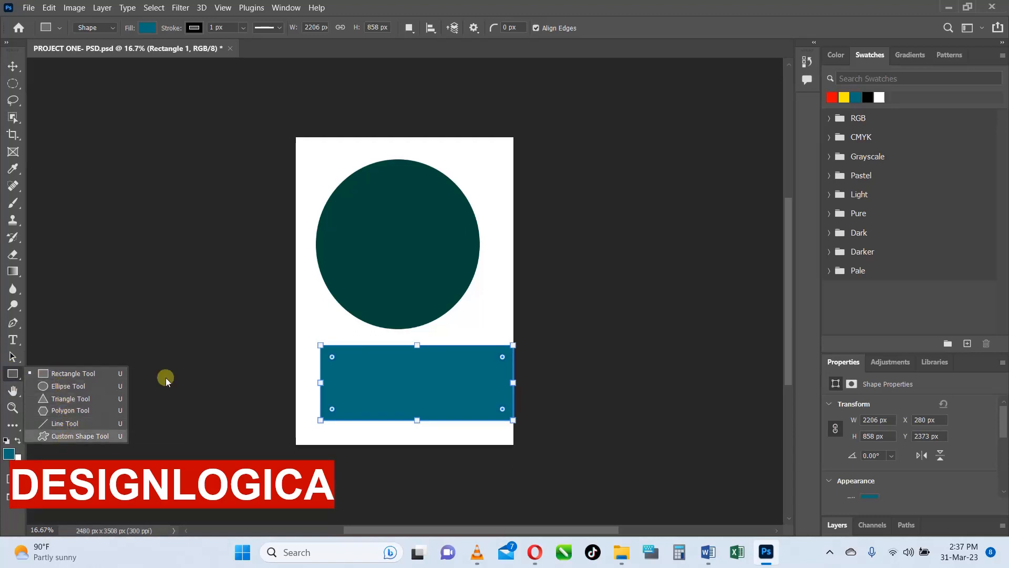
click(504, 5)
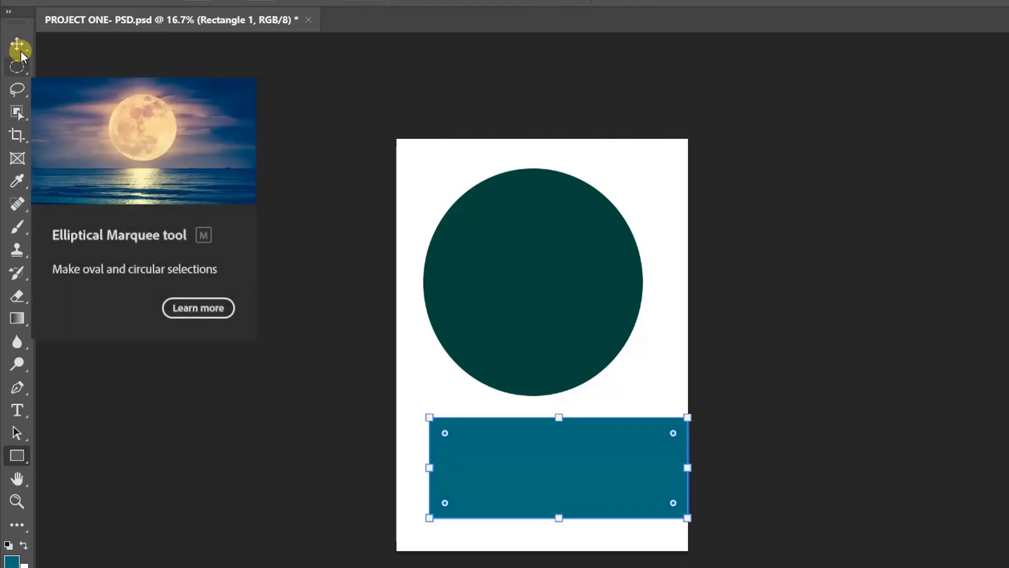
drag(17, 44, 95, 50)
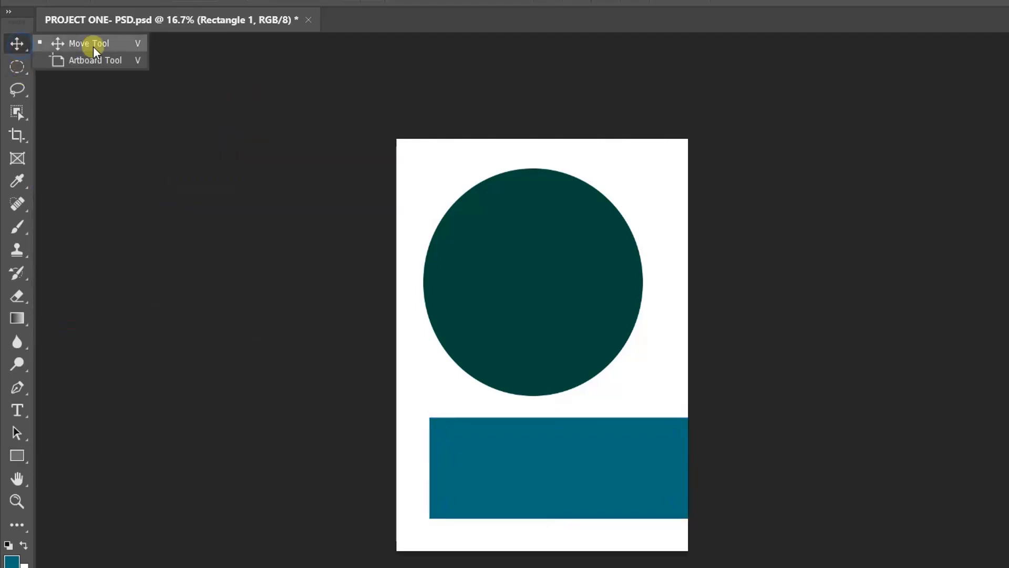
mouse_move(18, 66)
mouse_down()
mouse_move(83, 94)
mouse_move(81, 118)
mouse_move(16, 90)
mouse_move(107, 115)
mouse_move(25, 114)
mouse_move(67, 108)
mouse_up()
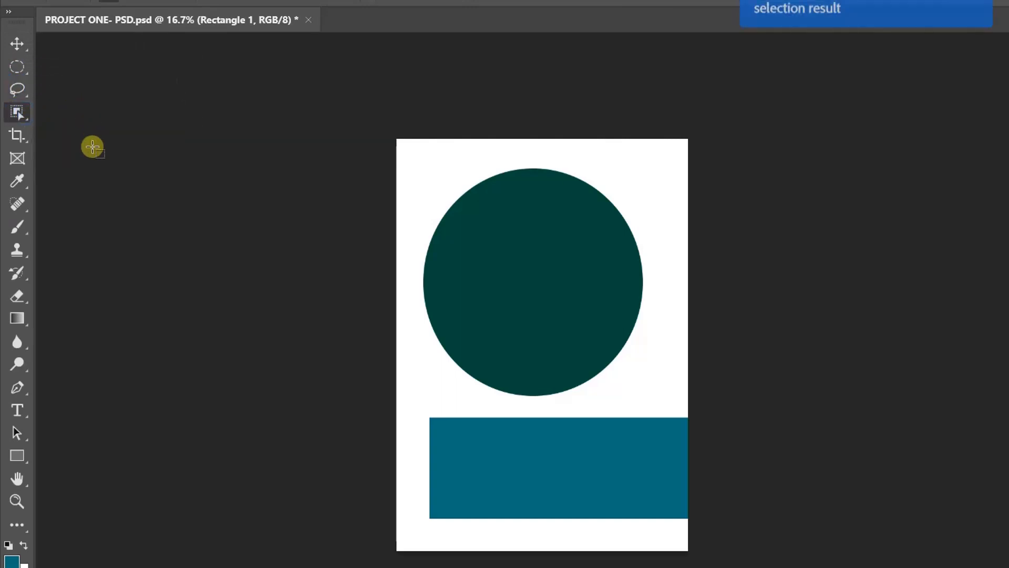
click(23, 130)
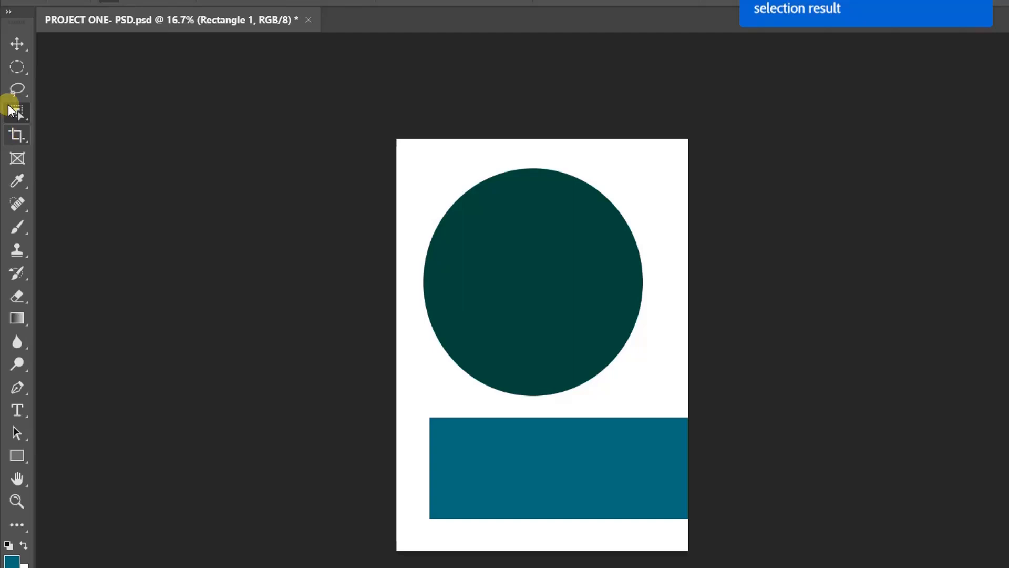
click(18, 38)
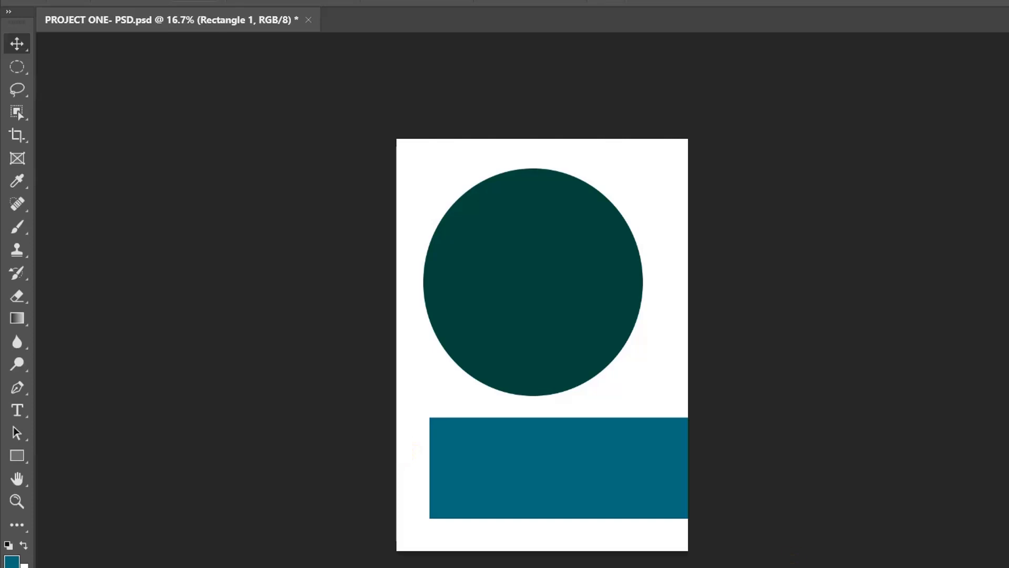
right_click(16, 247)
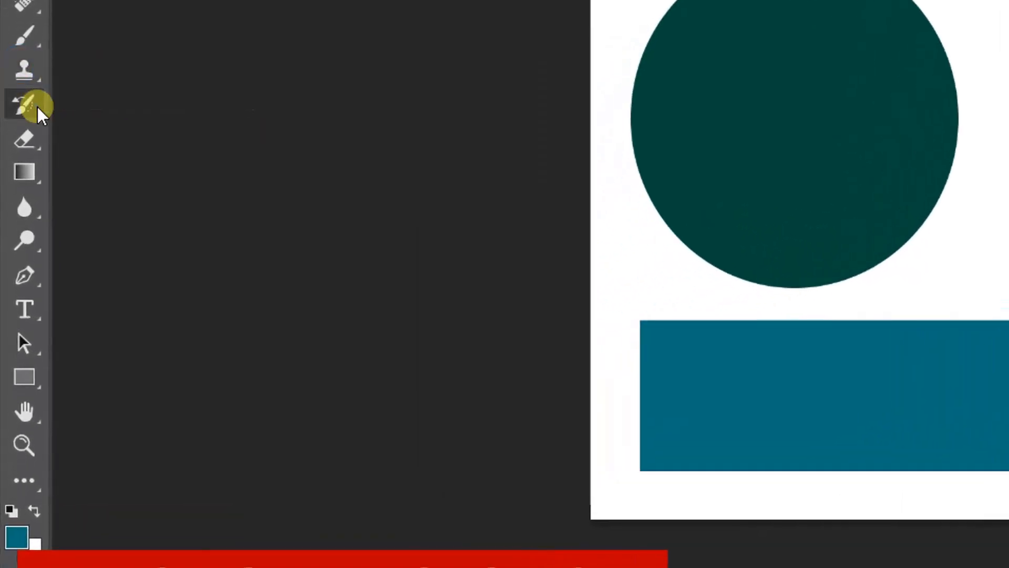
right_click(38, 134)
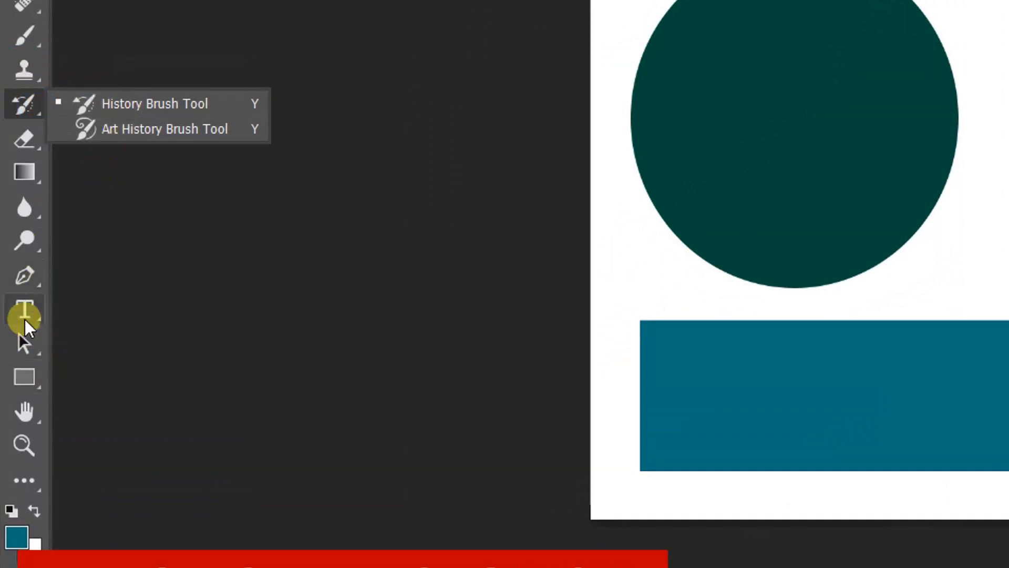
right_click(23, 311)
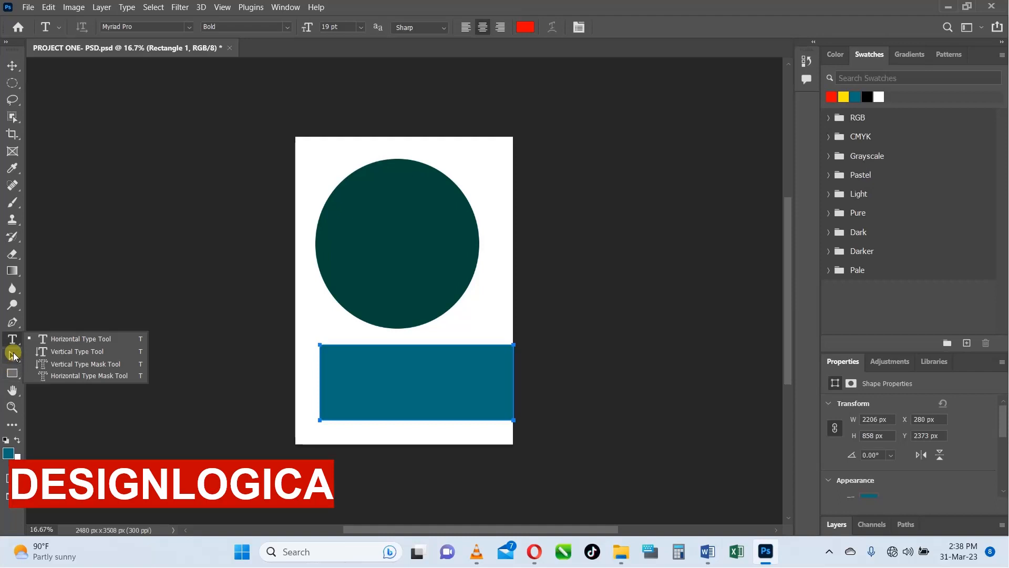
- Compare the options available for the Dodge, Elliptical Marquee, Gradient and Eyedropper tools
click(12, 304)
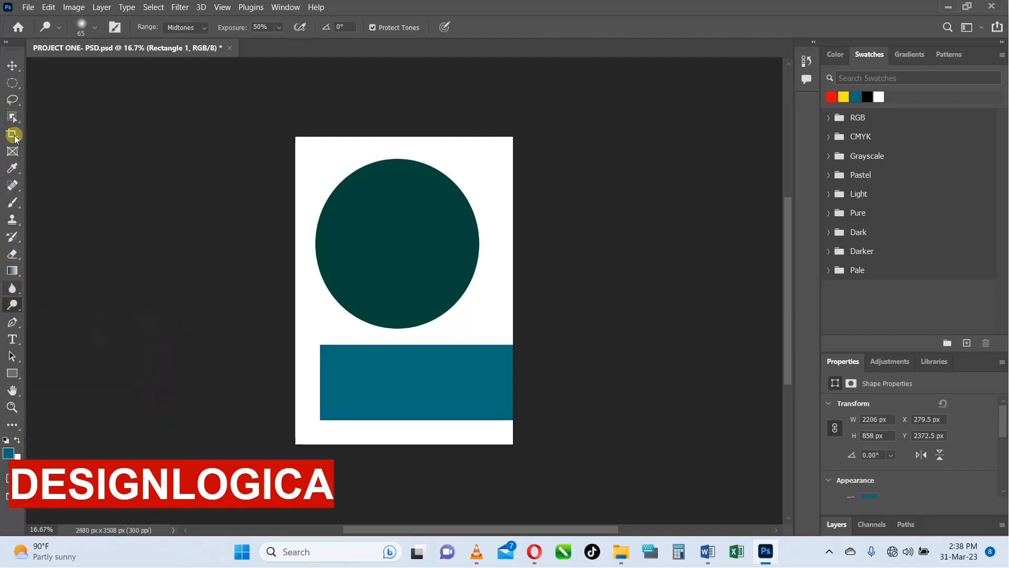
click(11, 82)
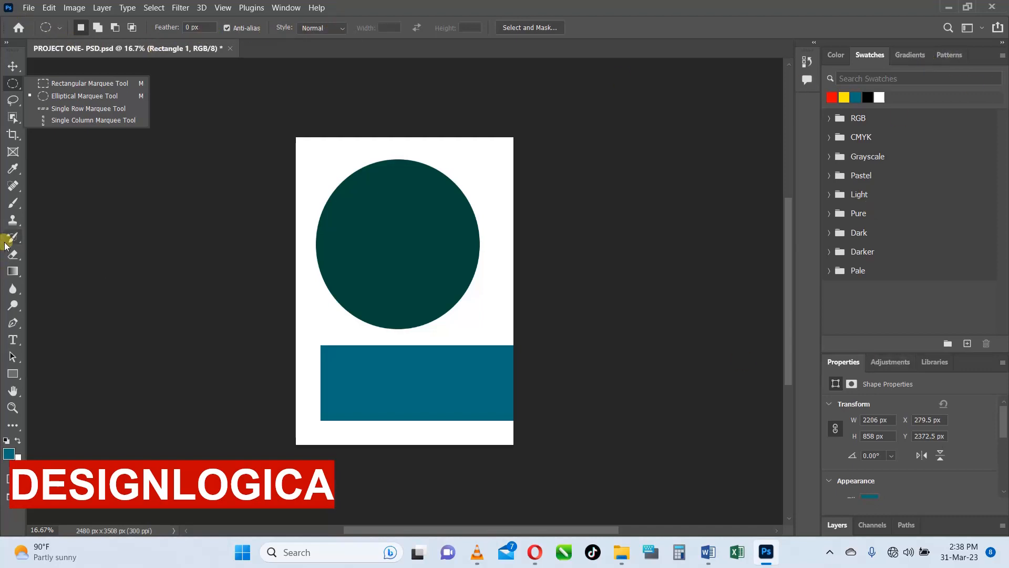
click(10, 271)
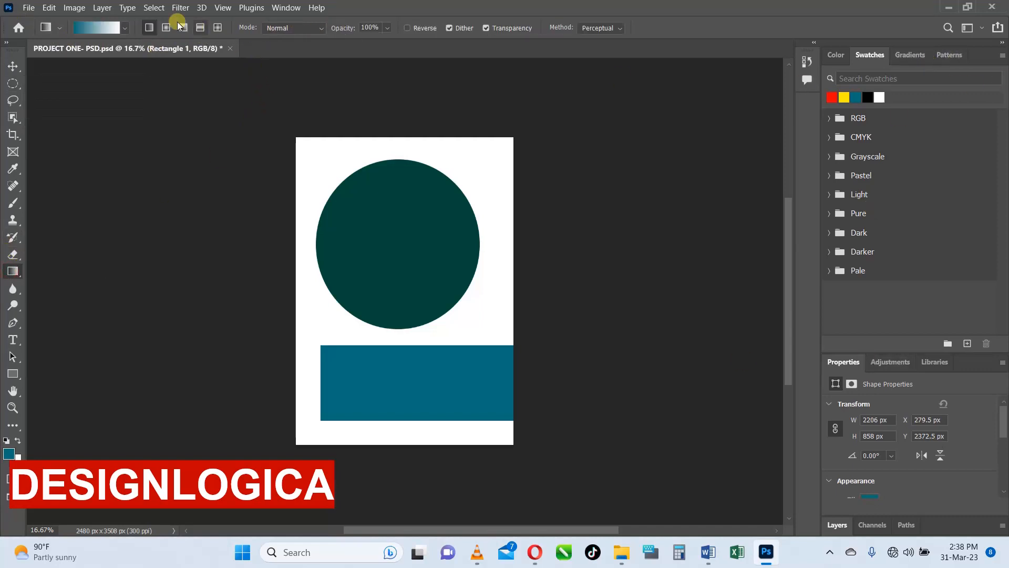
click(12, 170)
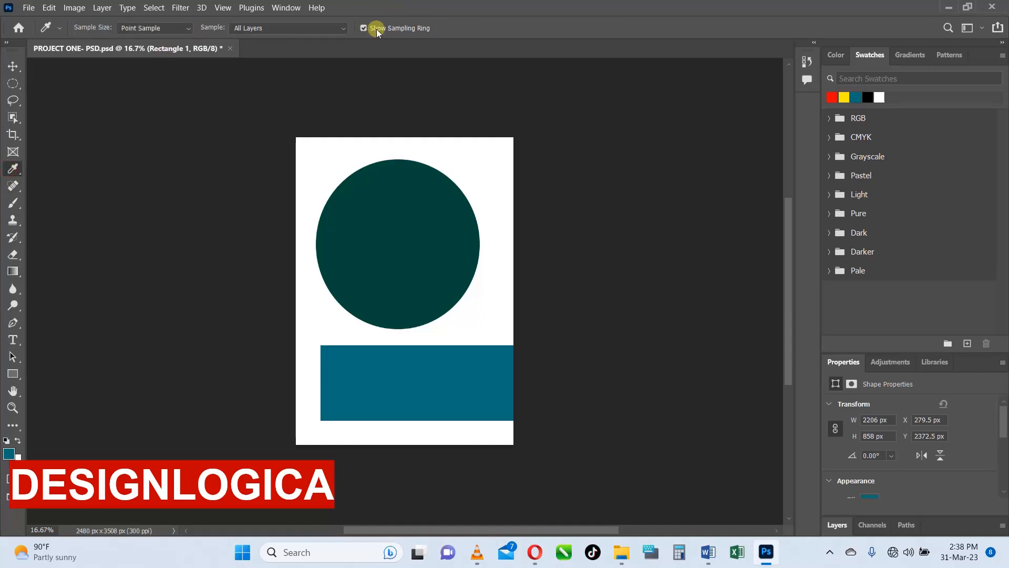
click(14, 81)
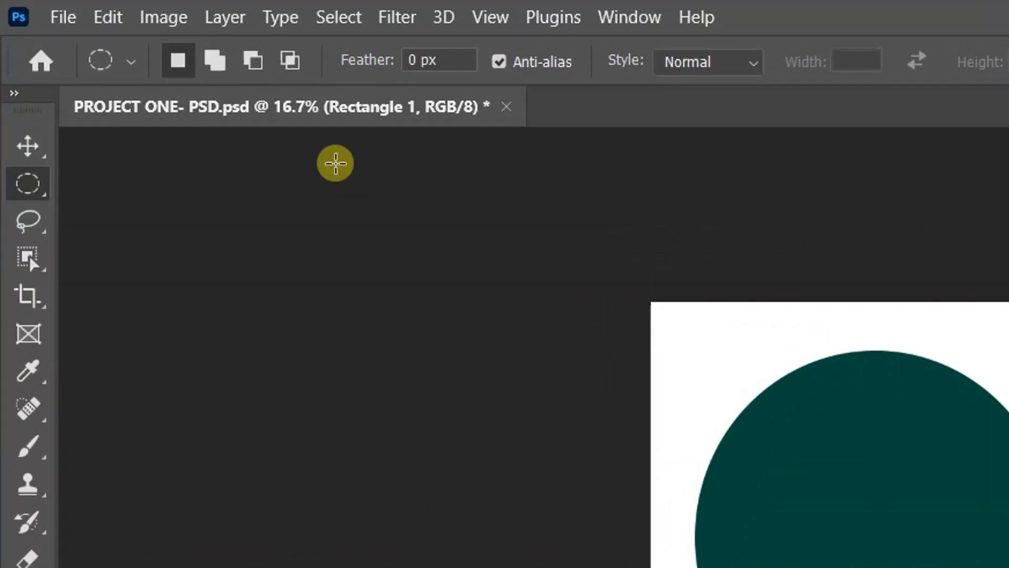
- Review the editing commands and the file commands for opening, saving, exporting and placing, switching to the Move tool along the way
click(100, 18)
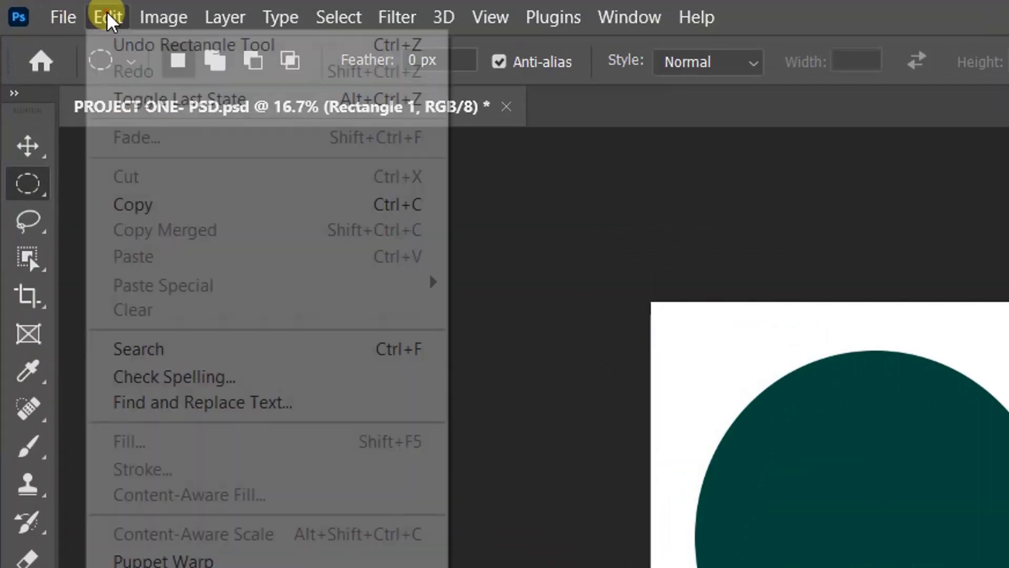
click(103, 22)
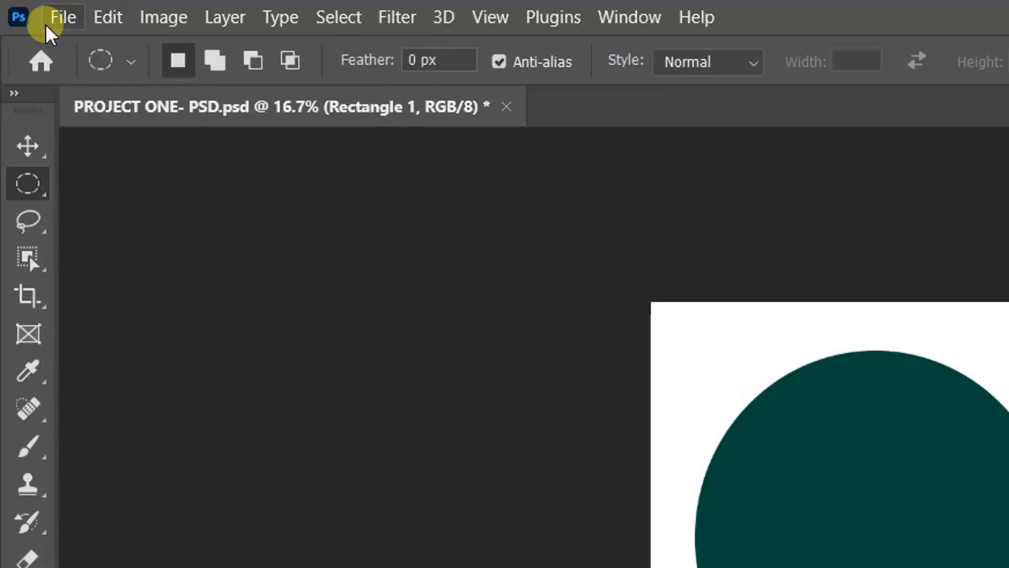
click(52, 23)
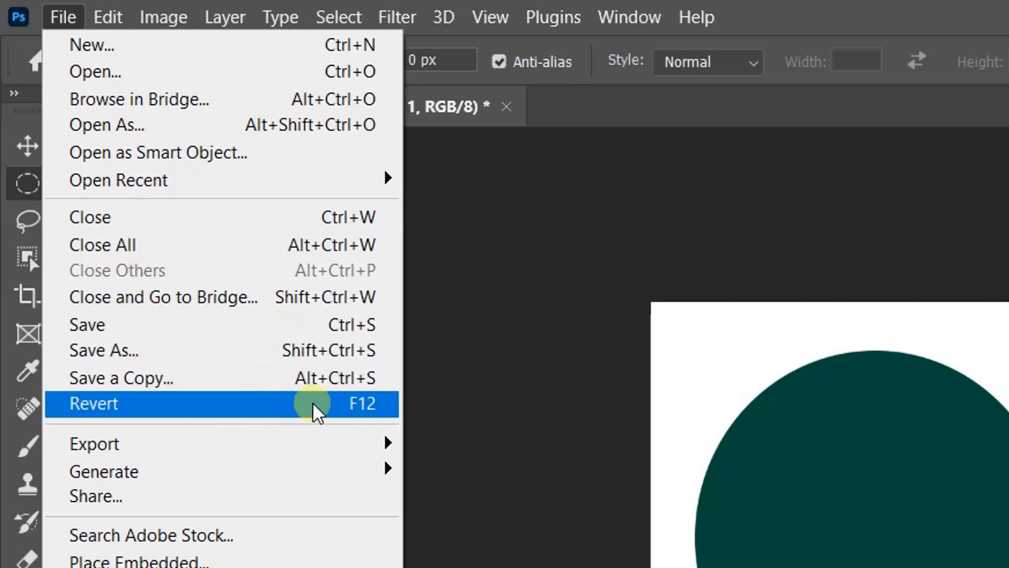
mouse_move(289, 450)
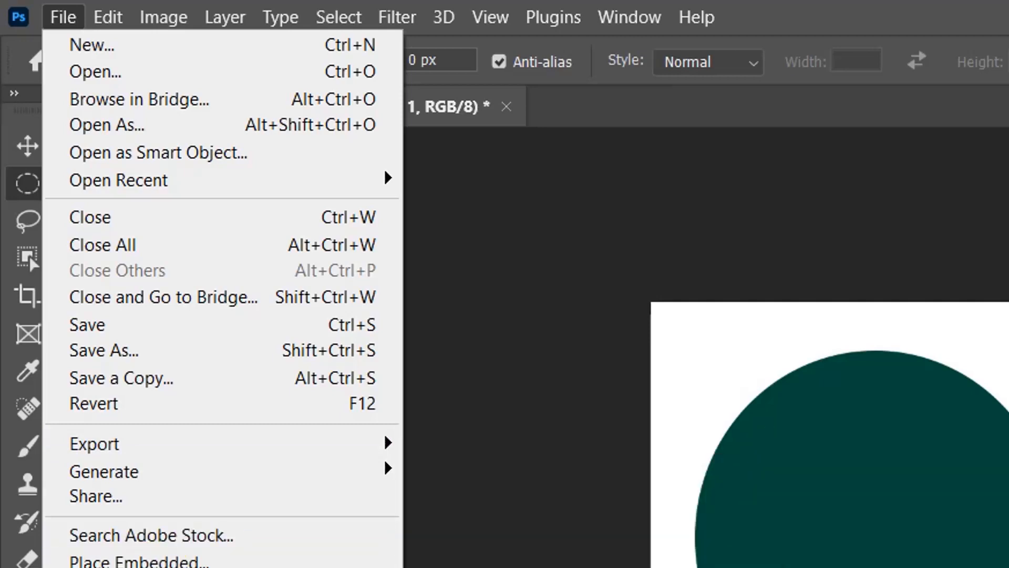
click(833, 540)
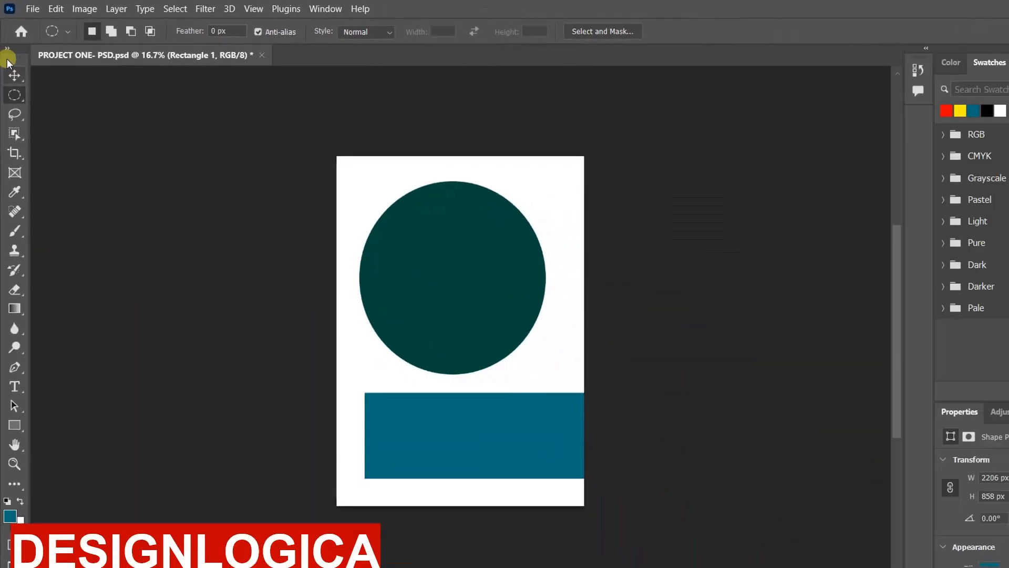
click(11, 66)
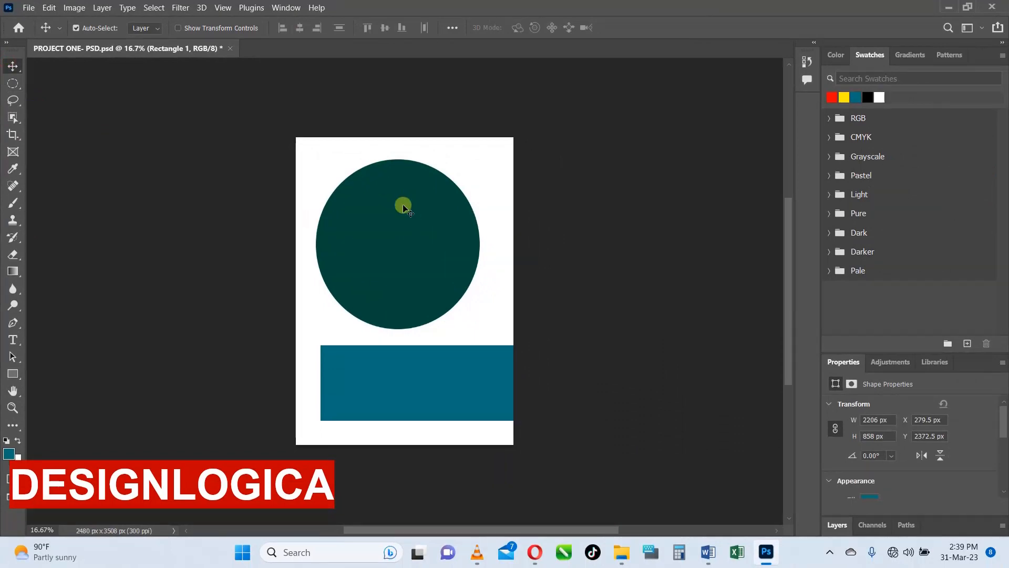
click(27, 8)
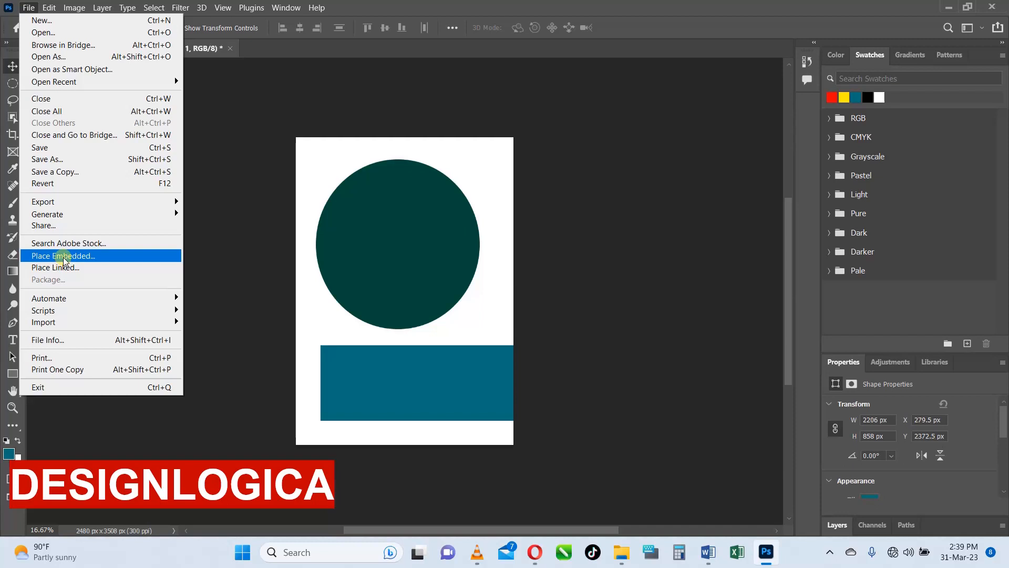
click(394, 273)
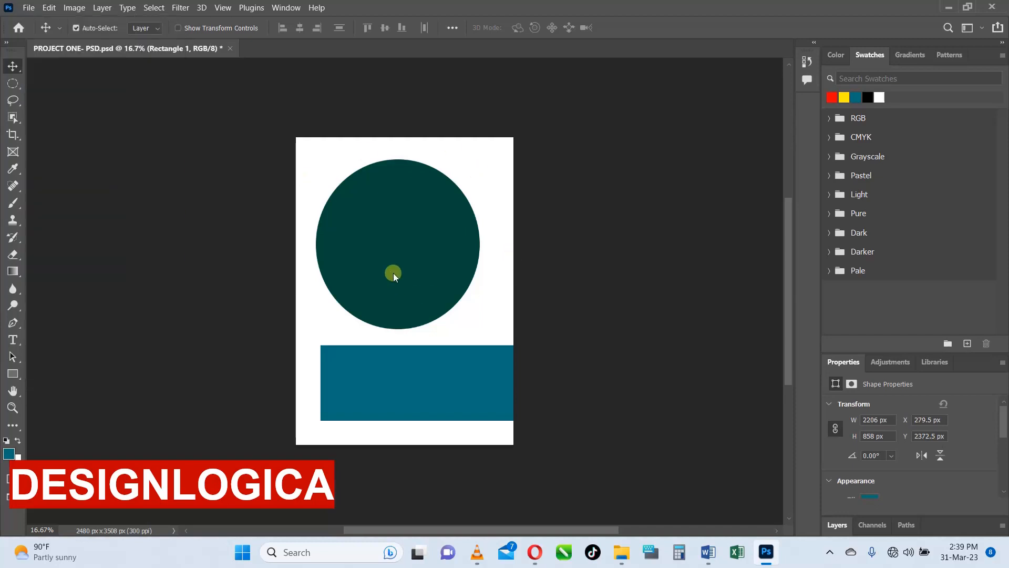
- Review the commands for color mode, image adjustments, canvas size, layers, type and selections
click(49, 8)
mouse_move(74, 8)
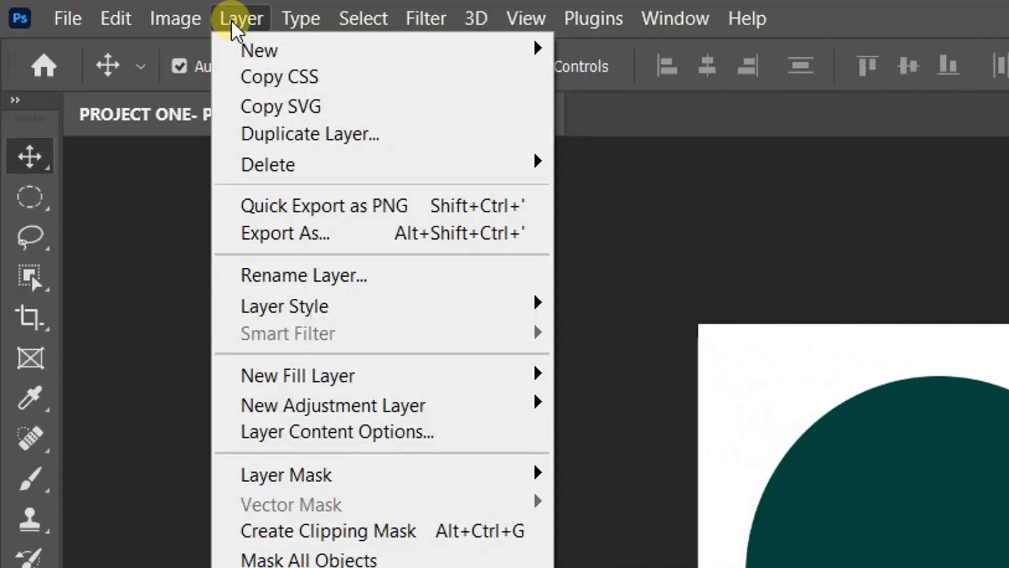
mouse_move(163, 21)
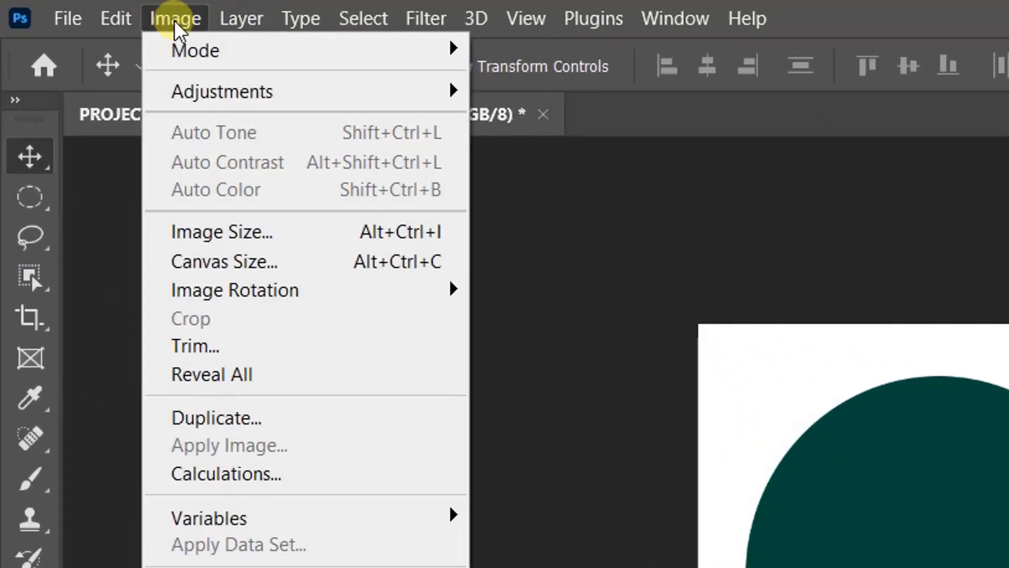
mouse_move(213, 68)
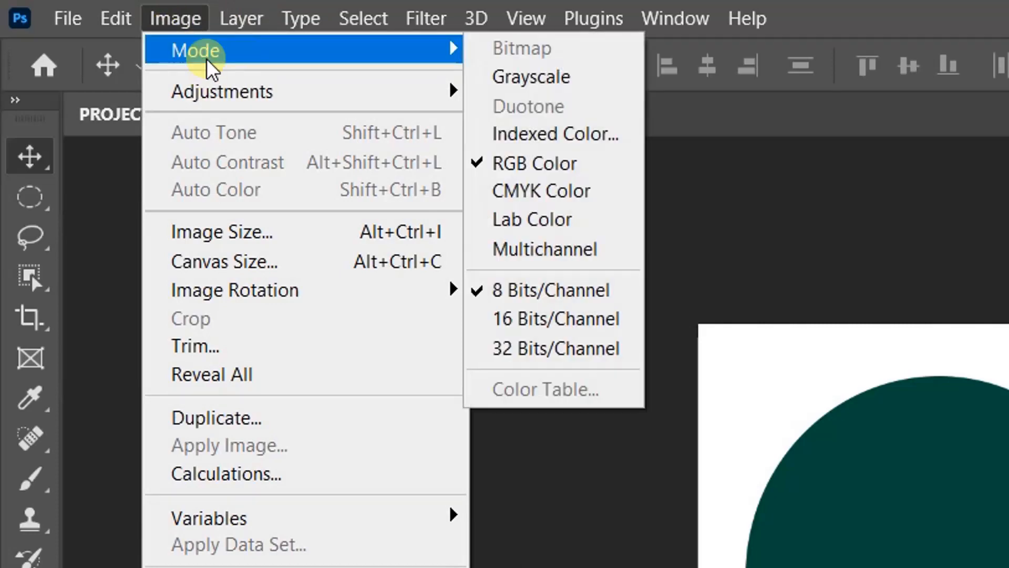
mouse_move(231, 94)
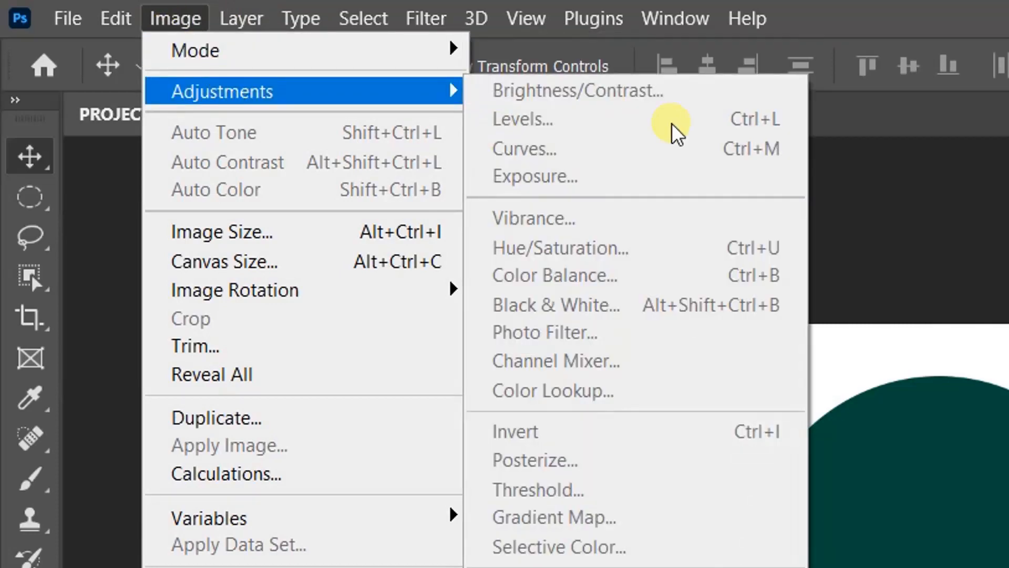
click(631, 254)
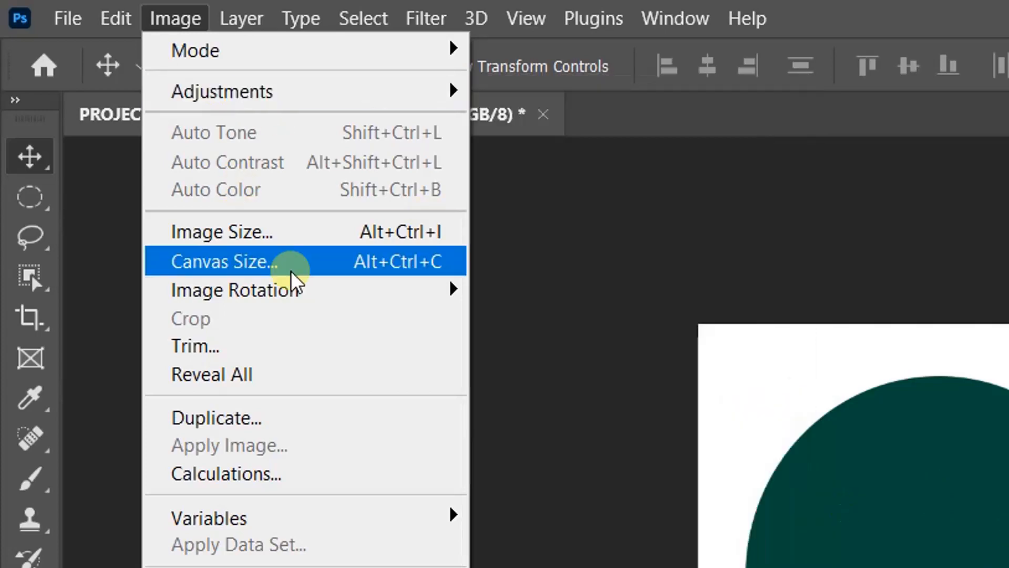
mouse_move(213, 18)
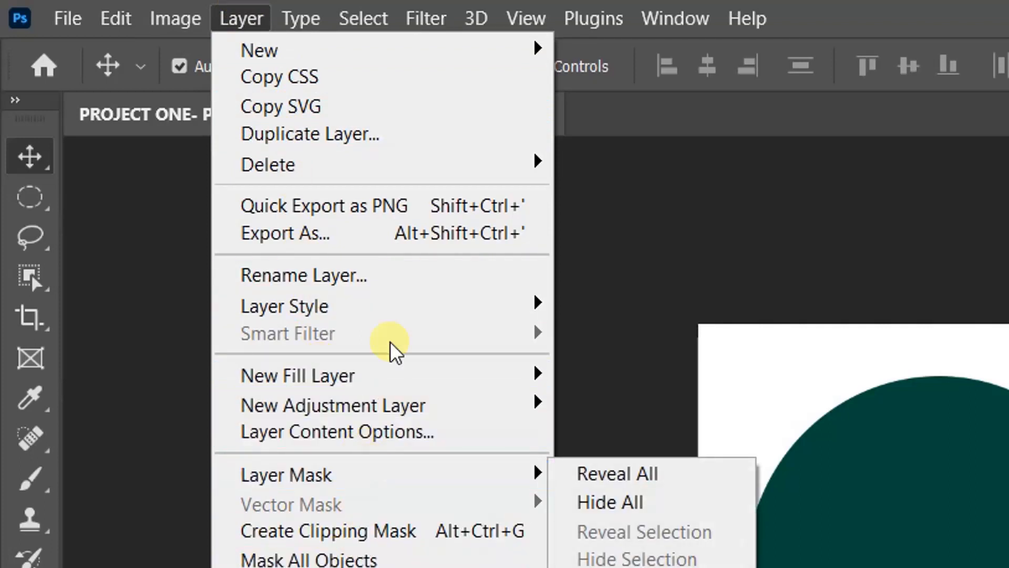
mouse_move(317, 31)
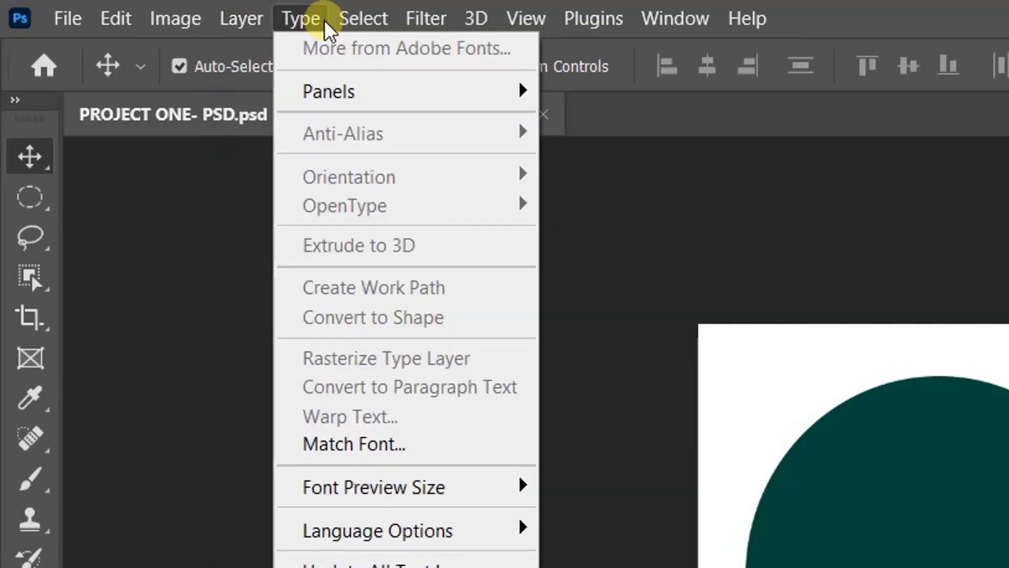
mouse_move(350, 20)
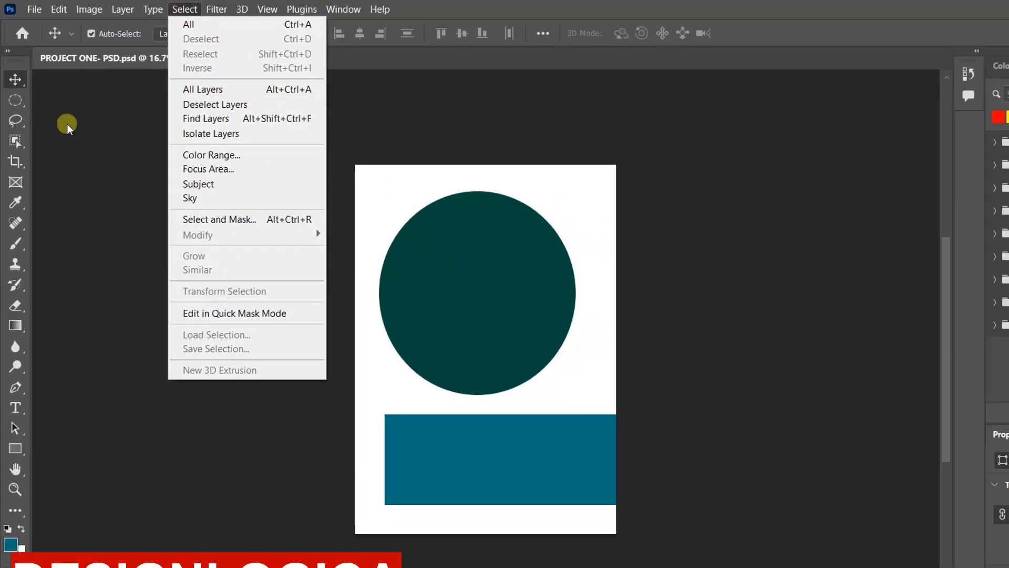
- Draw an elliptical marquee selection over the dark green circle and deselect it
click(16, 99)
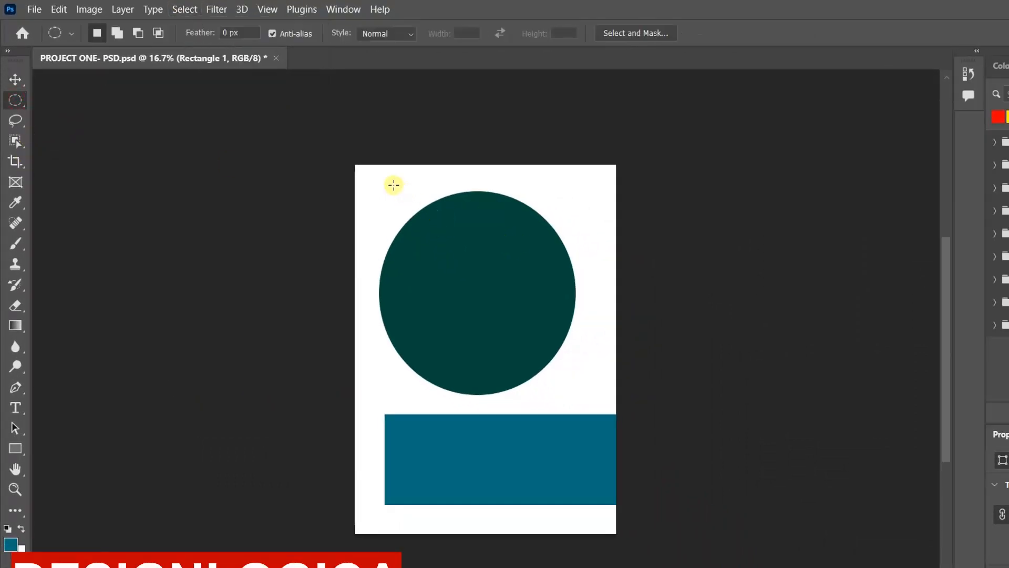
drag(394, 185, 612, 412)
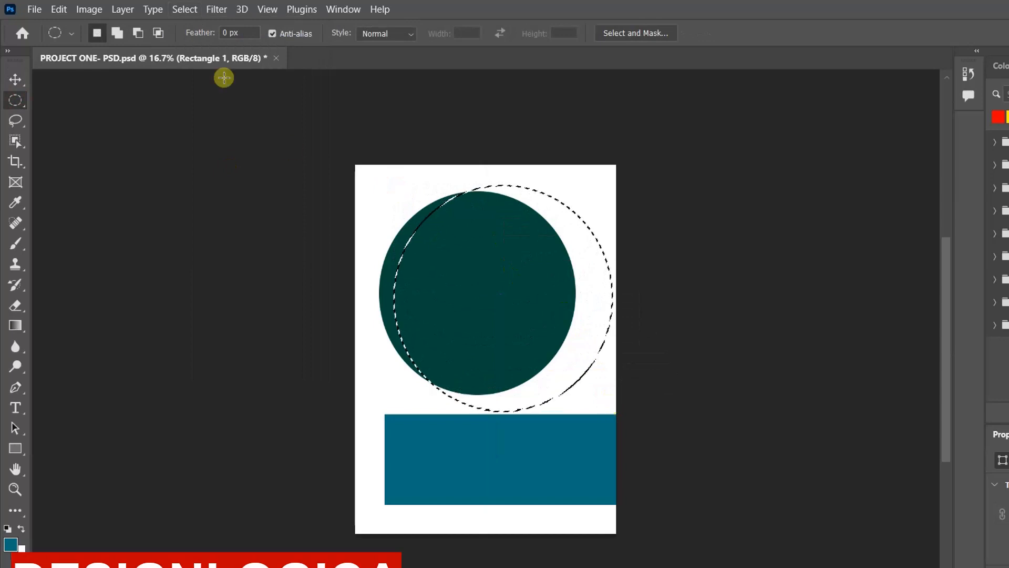
click(185, 9)
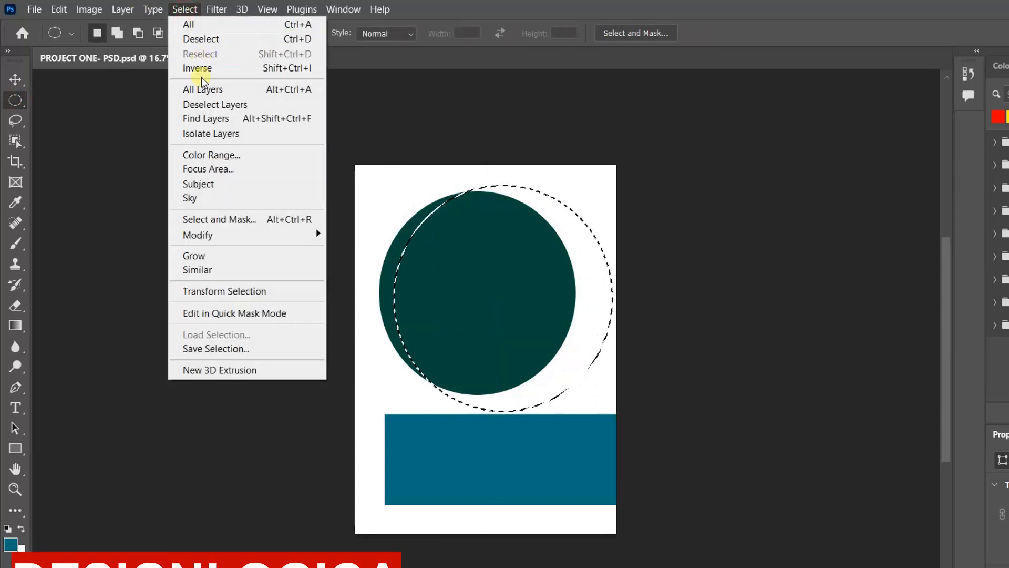
click(187, 40)
- Restore the last elliptical selection with Reselect, switch to the Move tool and deselect again
click(191, 8)
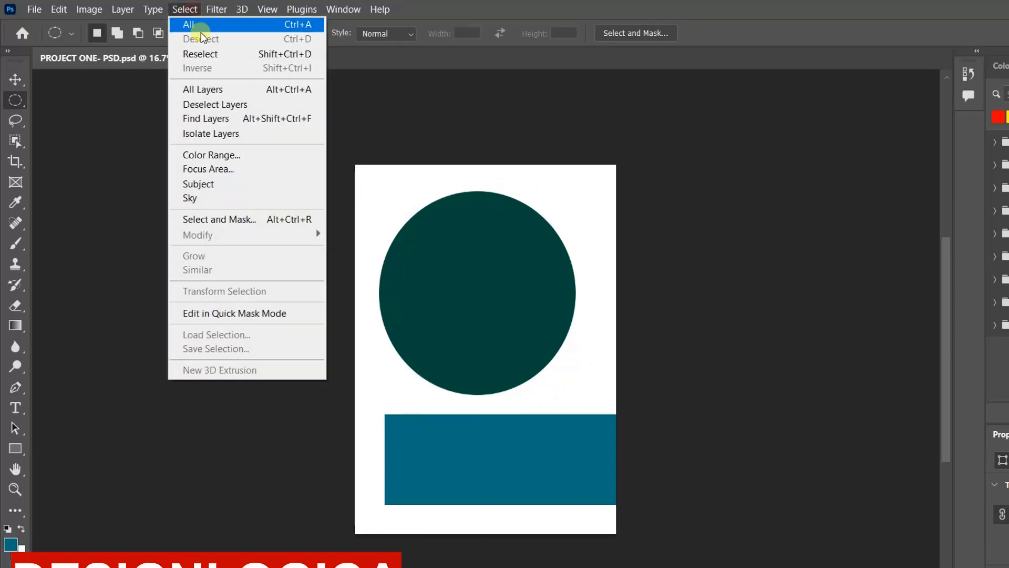
click(209, 50)
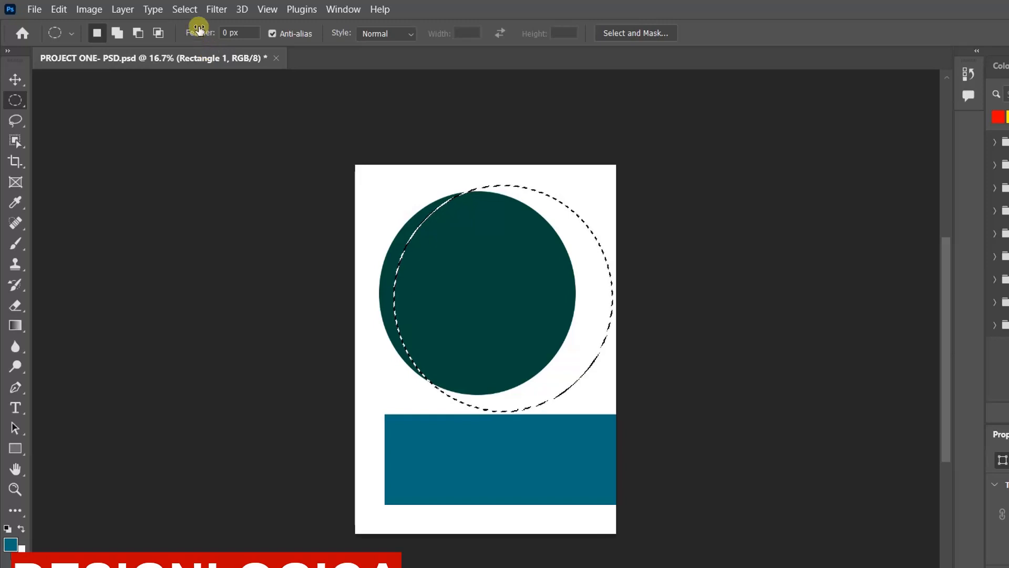
click(185, 9)
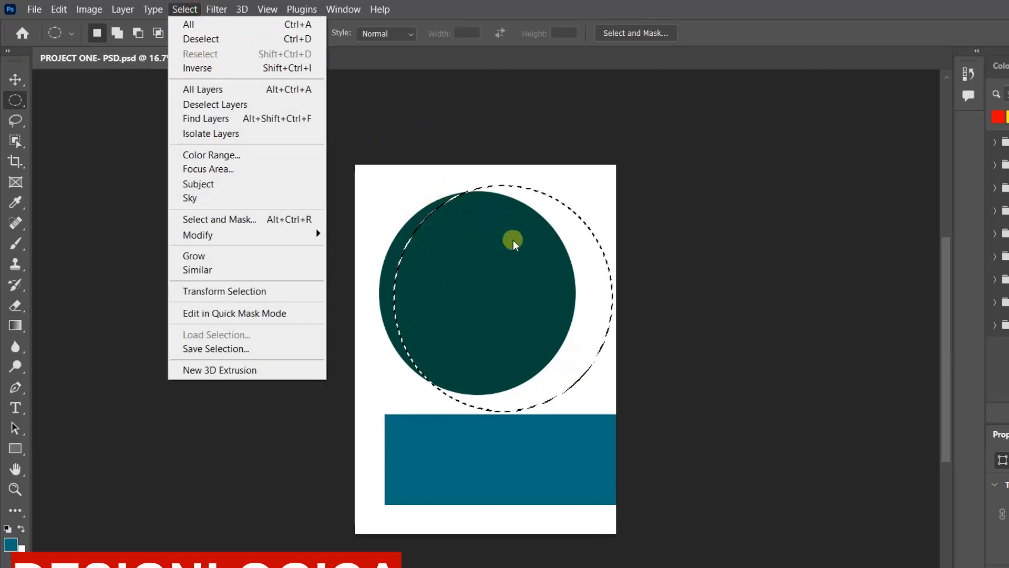
click(15, 80)
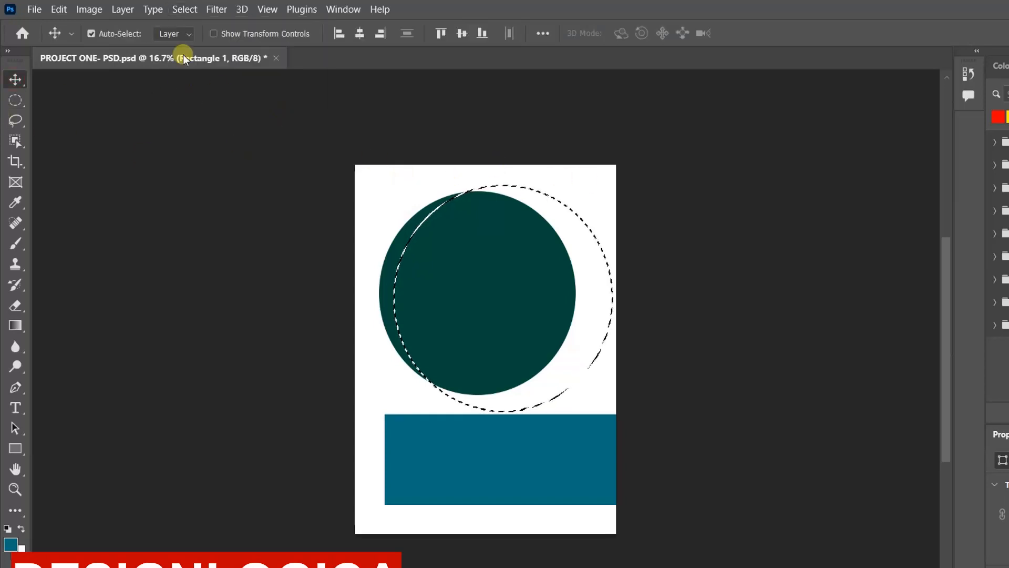
click(177, 8)
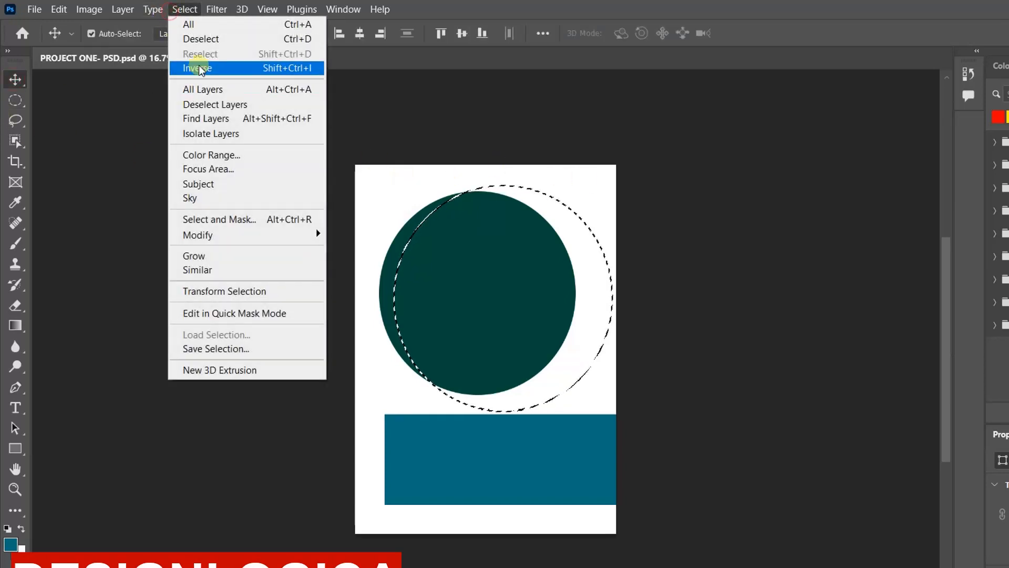
click(201, 39)
- Review the filter commands, including the Blur, Blur Gallery and Distort groups
click(216, 10)
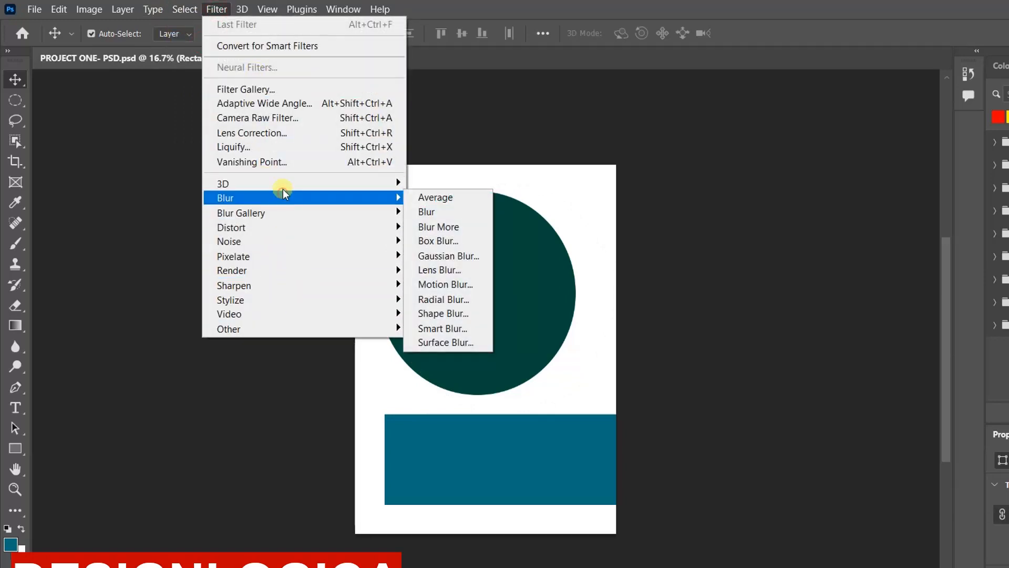
click(277, 210)
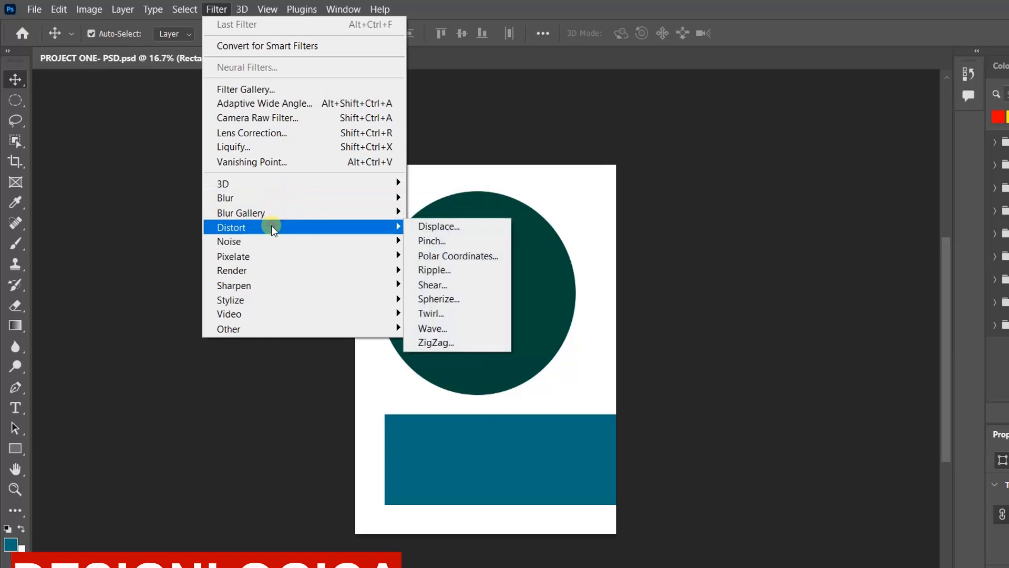
mouse_move(254, 241)
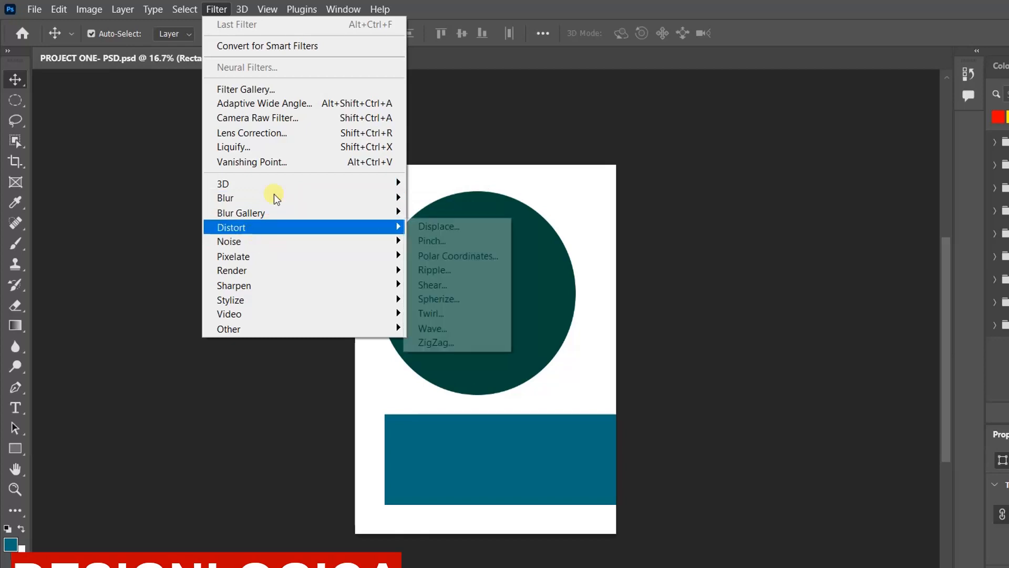
click(378, 7)
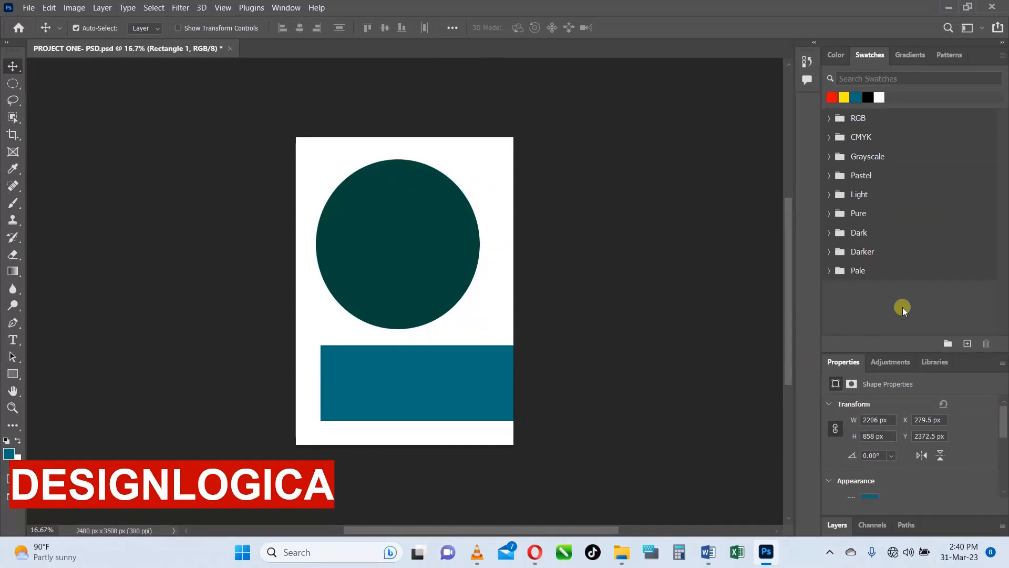
- Sample several blue shades as the foreground color from the color field and check the recent swatches
click(836, 55)
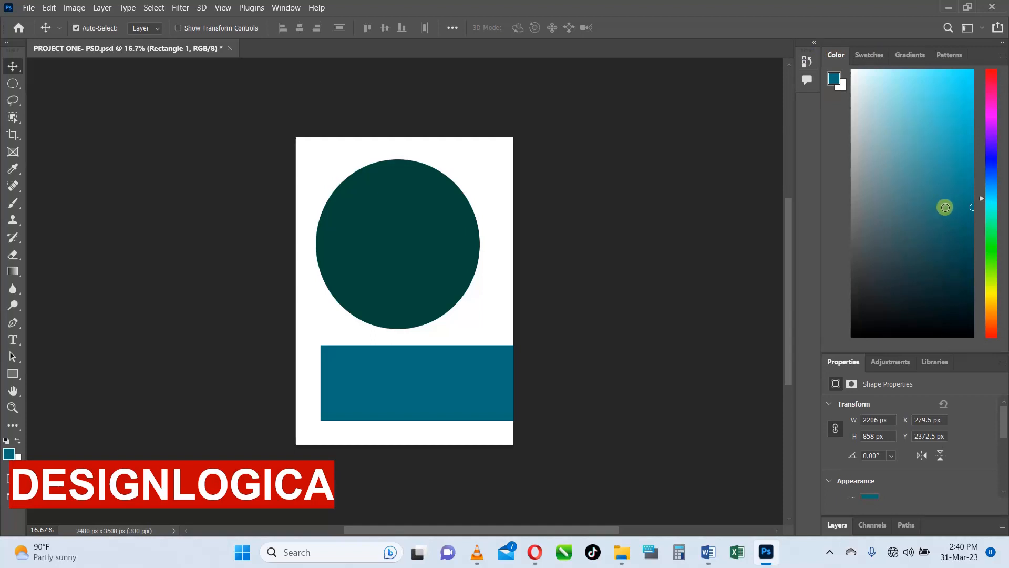
click(945, 207)
click(933, 182)
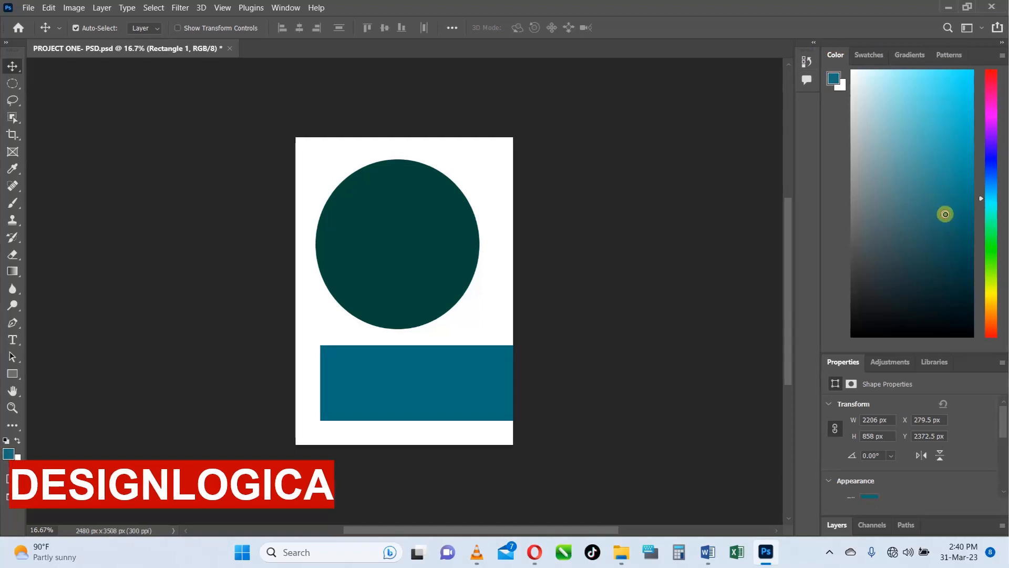
click(956, 75)
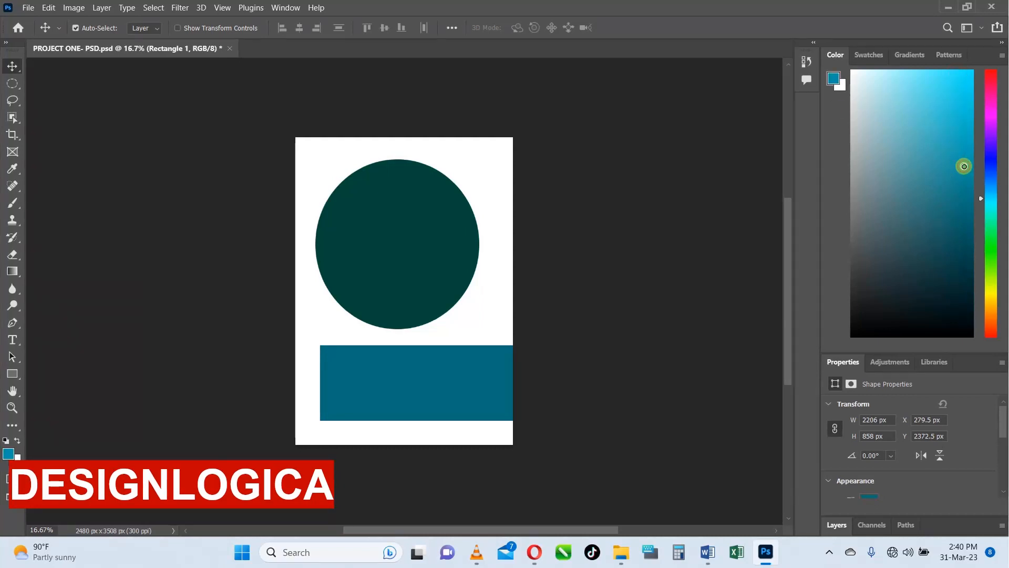
click(864, 56)
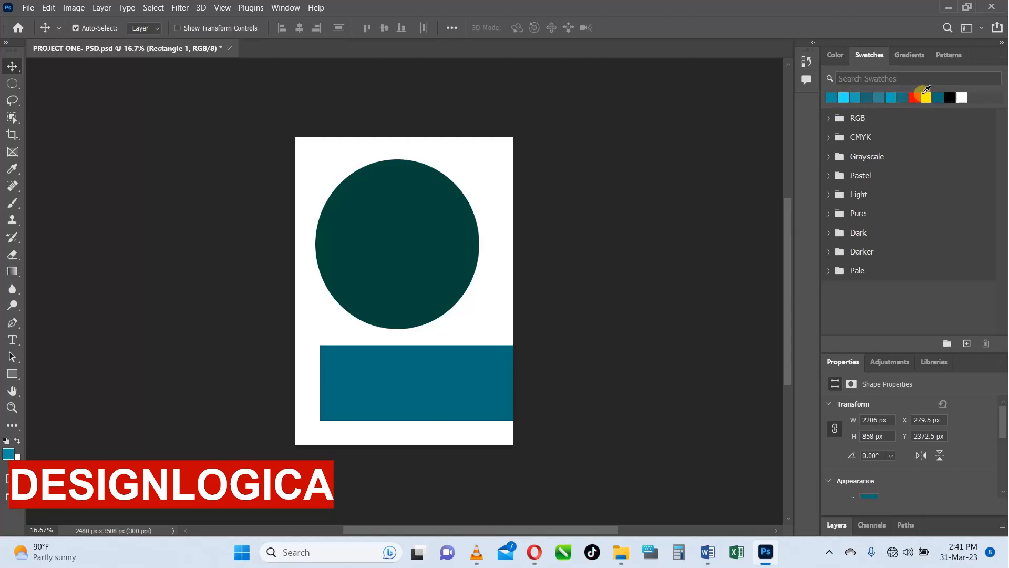
- Change the hue to green, choose a dark green foreground color and check the recent swatches
click(829, 54)
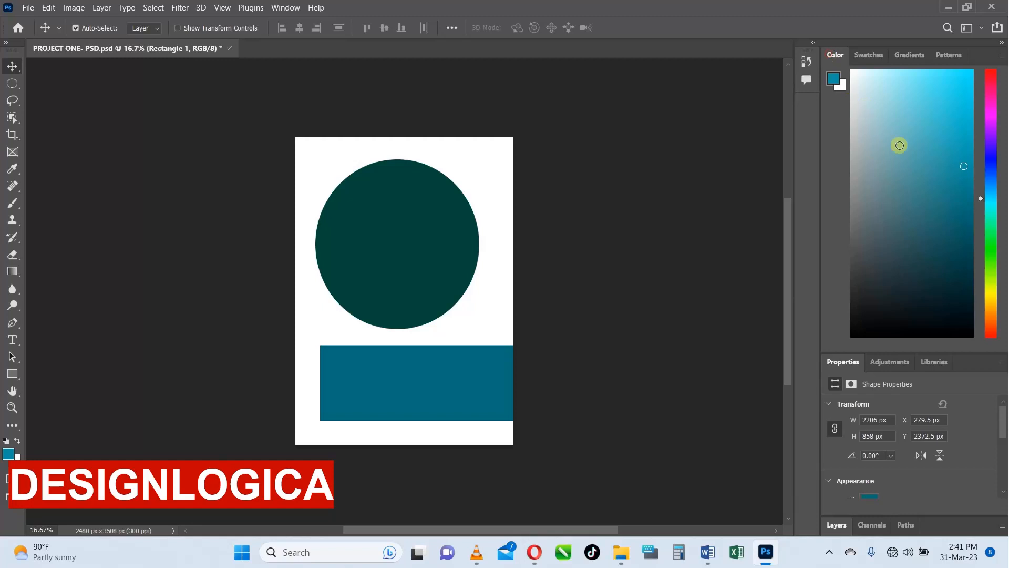
click(994, 263)
click(969, 228)
click(869, 55)
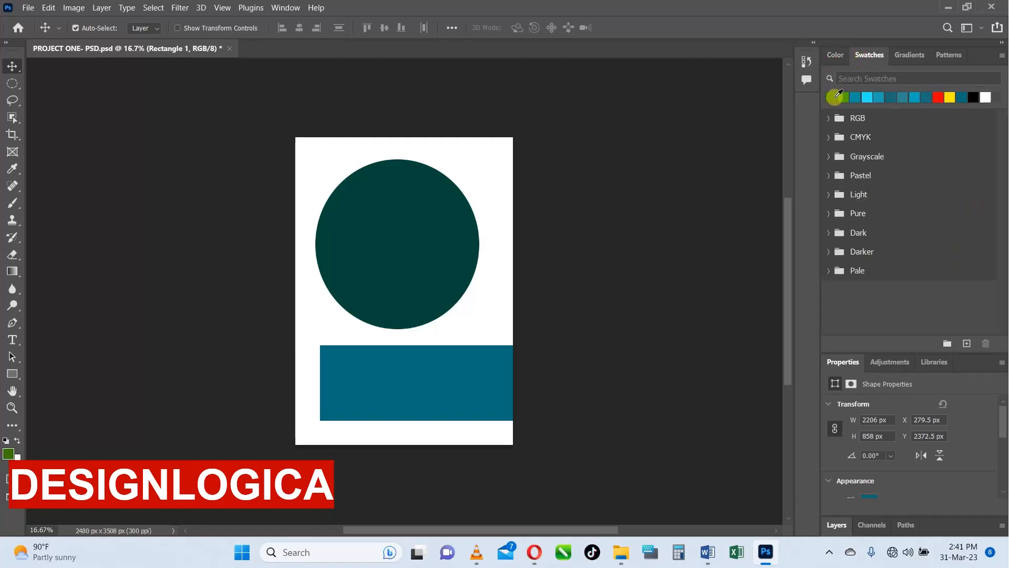
- Browse the gradient presets, expanding the Basics group, and view the available pattern groups
click(913, 55)
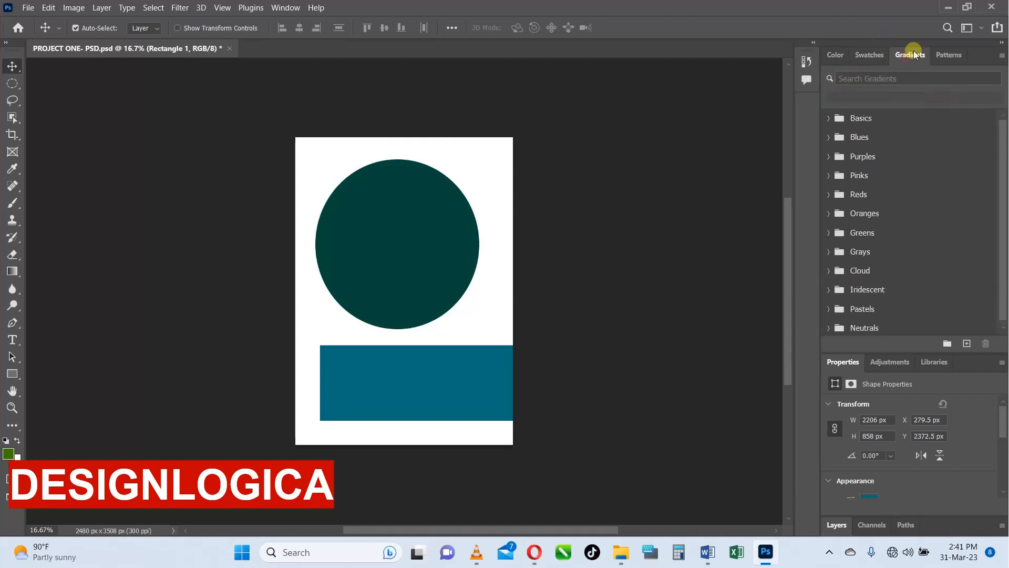
scroll(870, 139, down, 1)
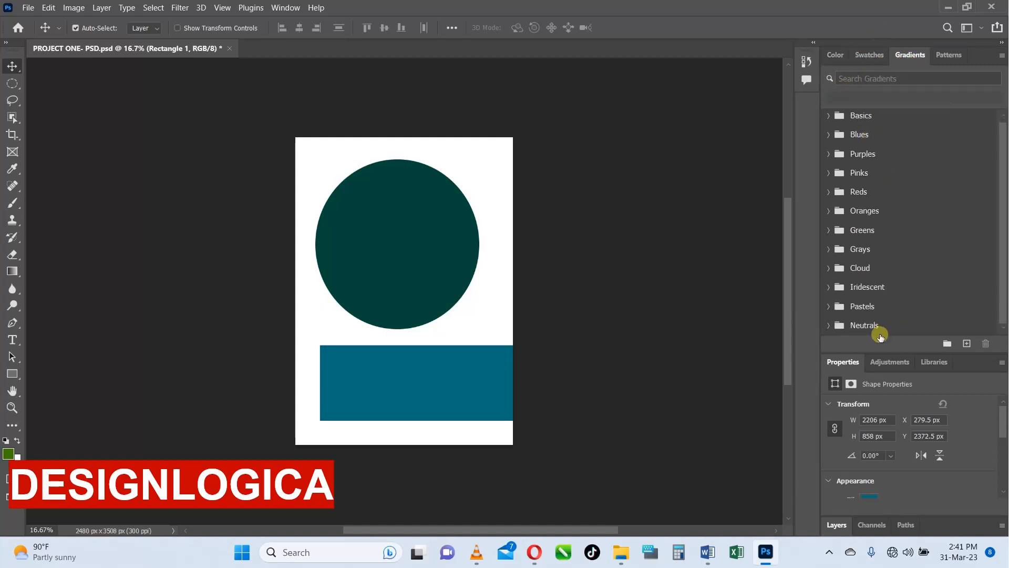
click(828, 116)
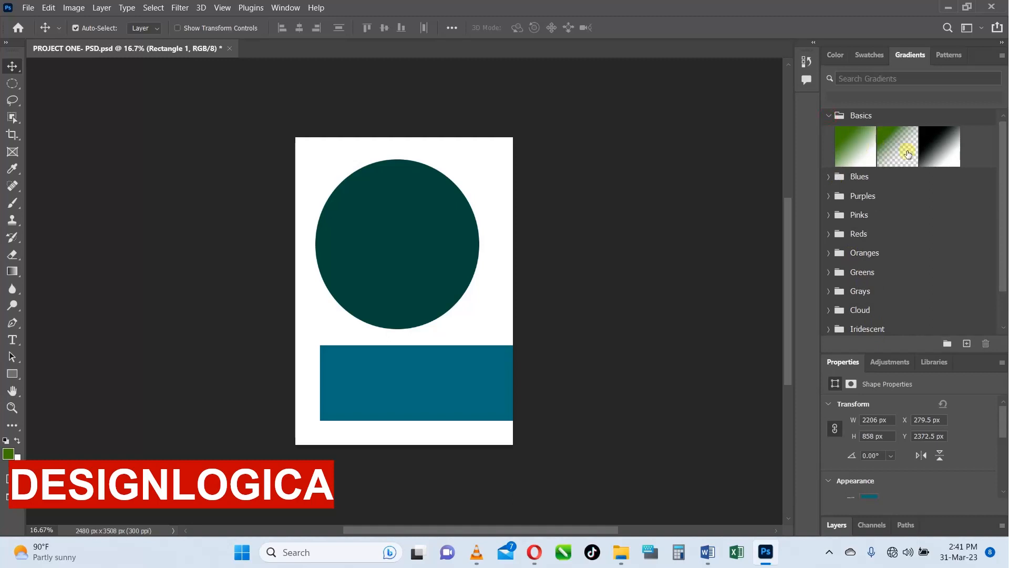
click(941, 55)
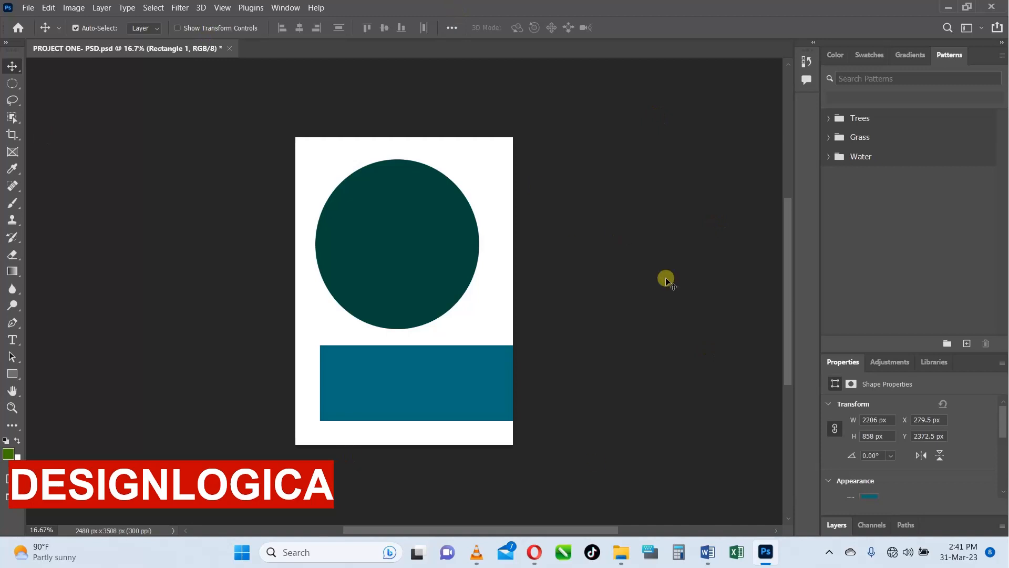
- Add a Brightness/Contrast adjustment layer and raise its brightness to about 43
click(890, 364)
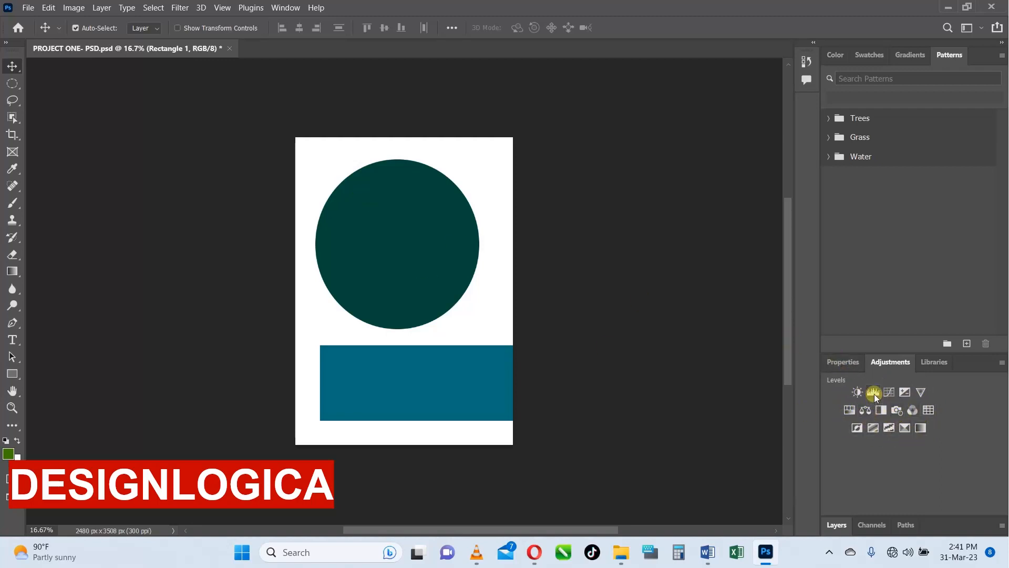
click(856, 392)
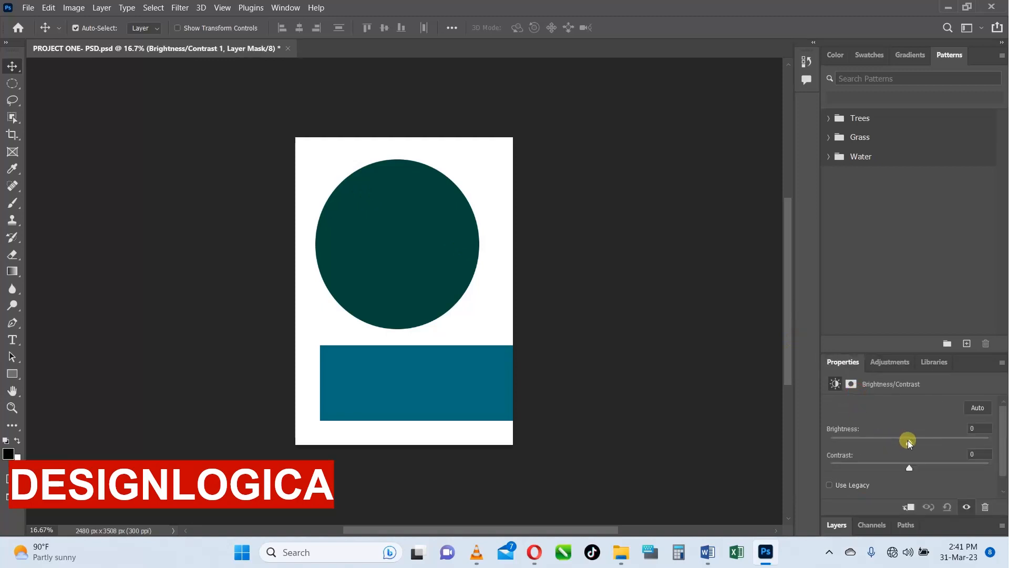
drag(907, 440, 933, 472)
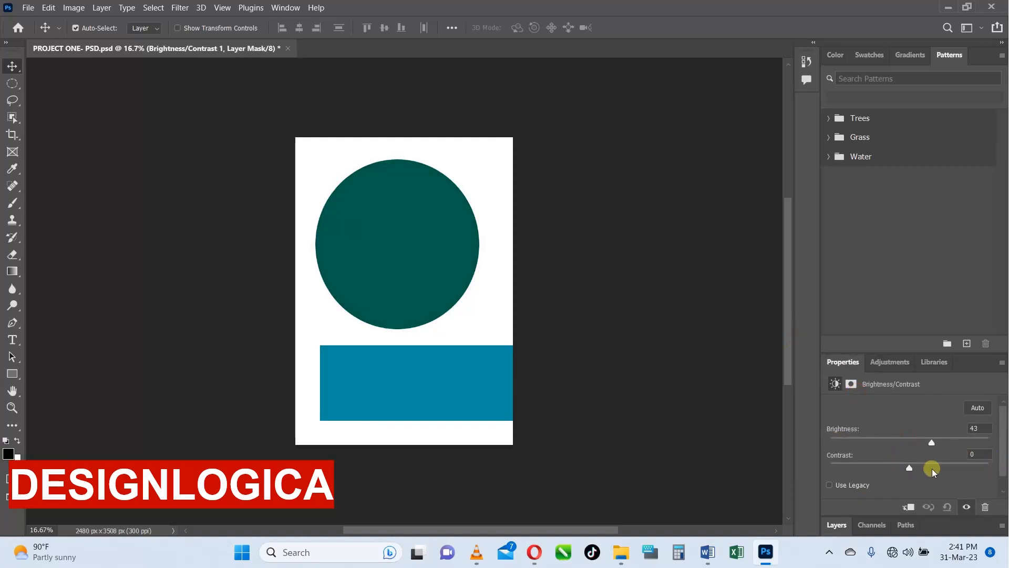
- Add a Curves adjustment layer and lift a curve point to input 84, output 102
click(889, 362)
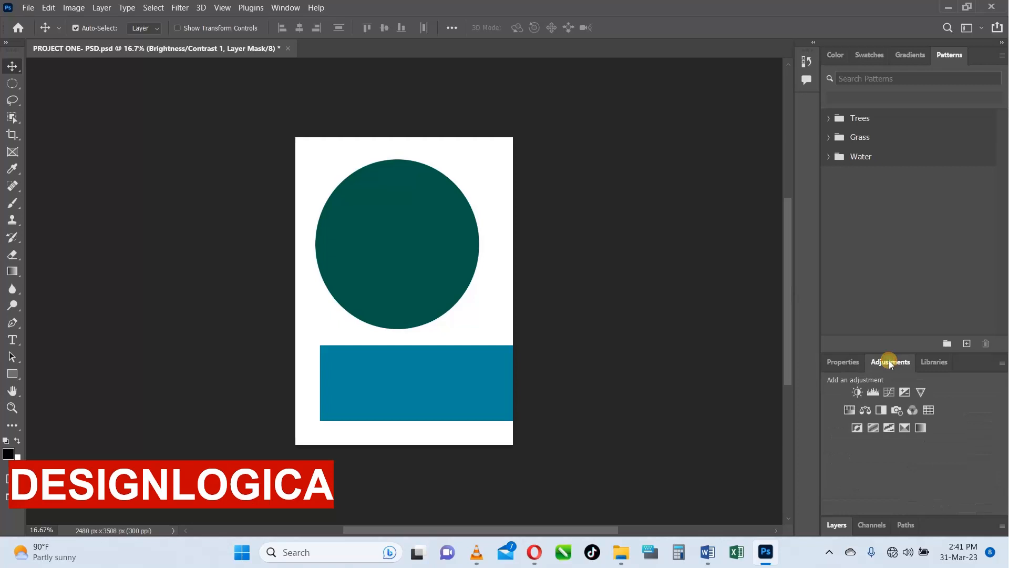
click(891, 392)
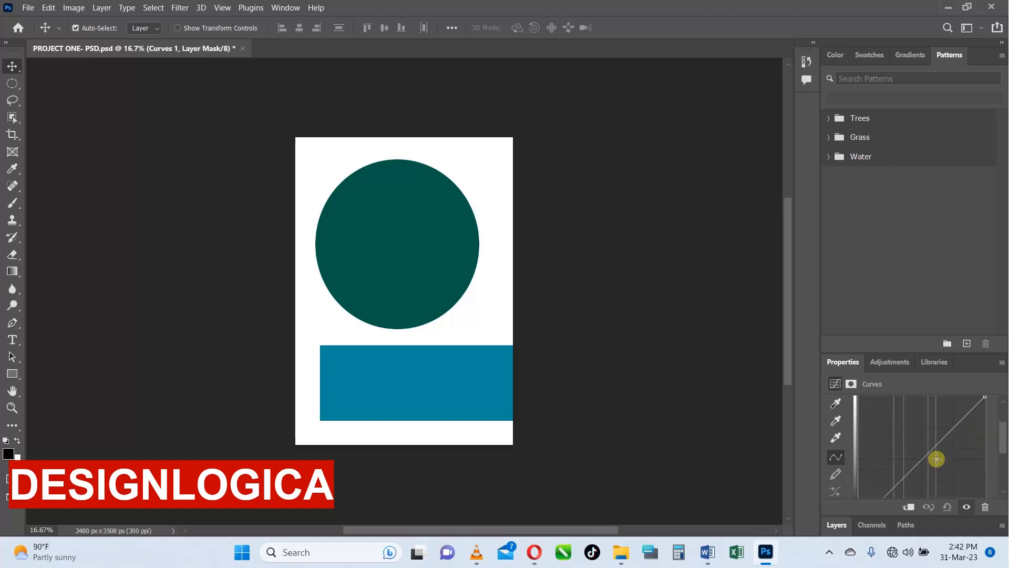
scroll(937, 457, down, 2)
mouse_move(915, 415)
mouse_down()
mouse_move(921, 434)
mouse_move(896, 416)
mouse_move(982, 419)
mouse_move(918, 408)
mouse_move(931, 413)
mouse_move(901, 420)
mouse_up()
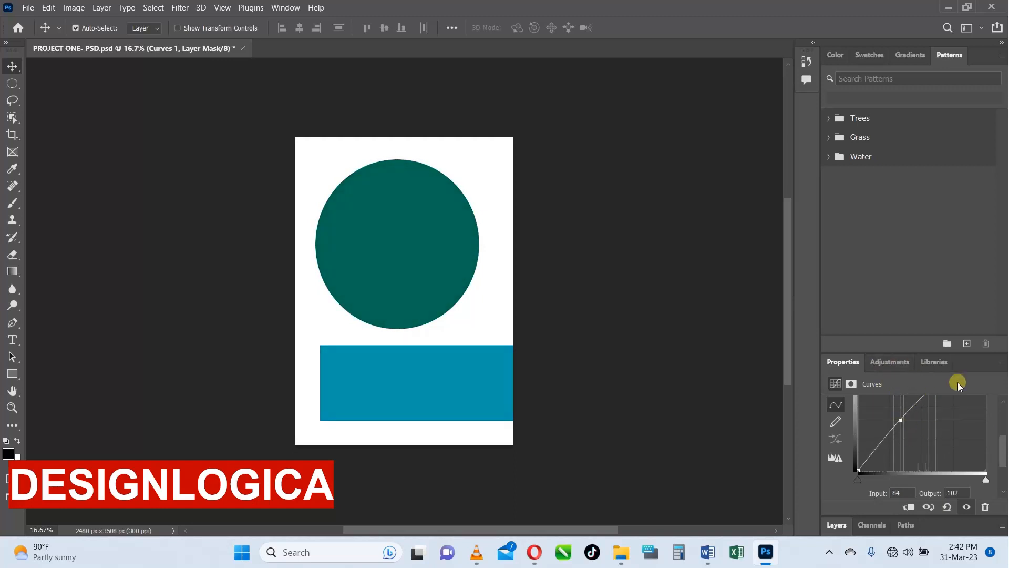
- Check the libraries and available adjustments, and expand and enlarge the layer list so more layers fit
click(897, 362)
click(927, 365)
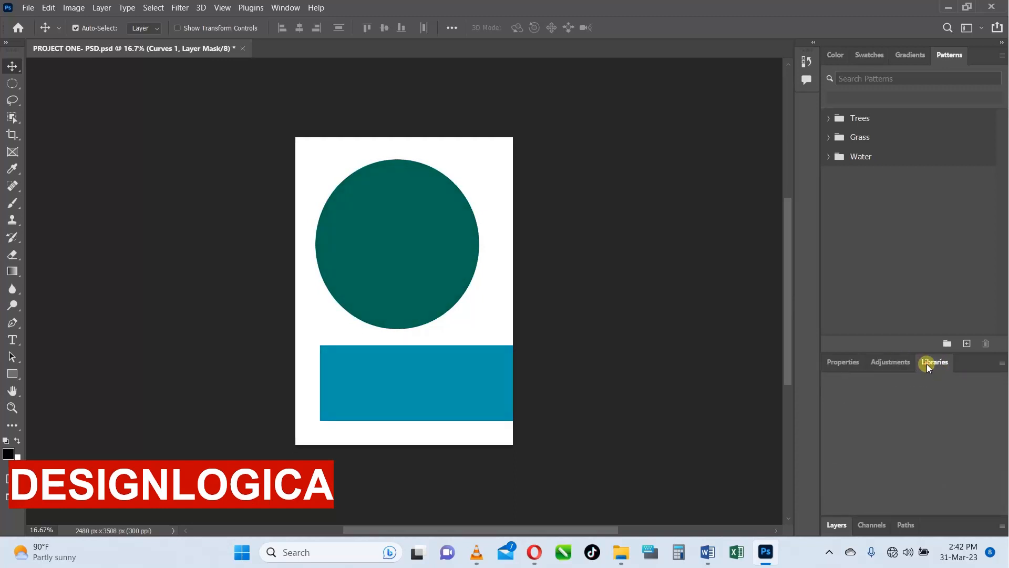
click(897, 363)
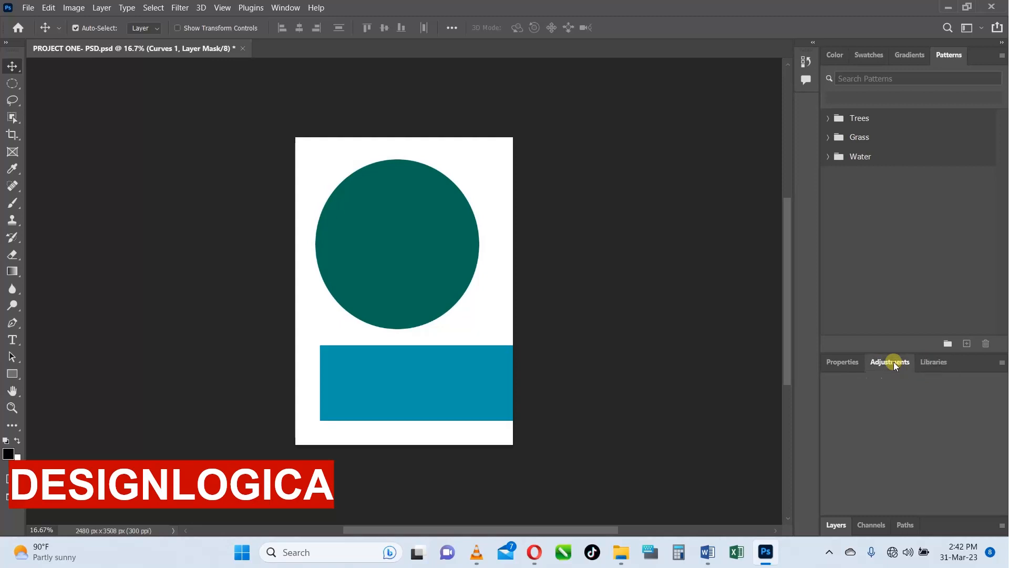
click(836, 454)
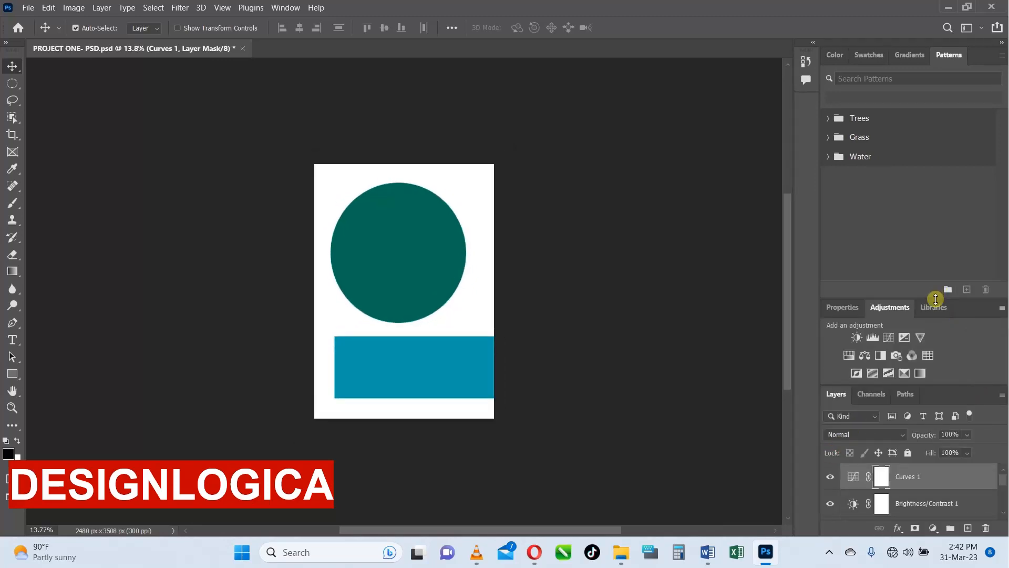
drag(935, 299, 932, 189)
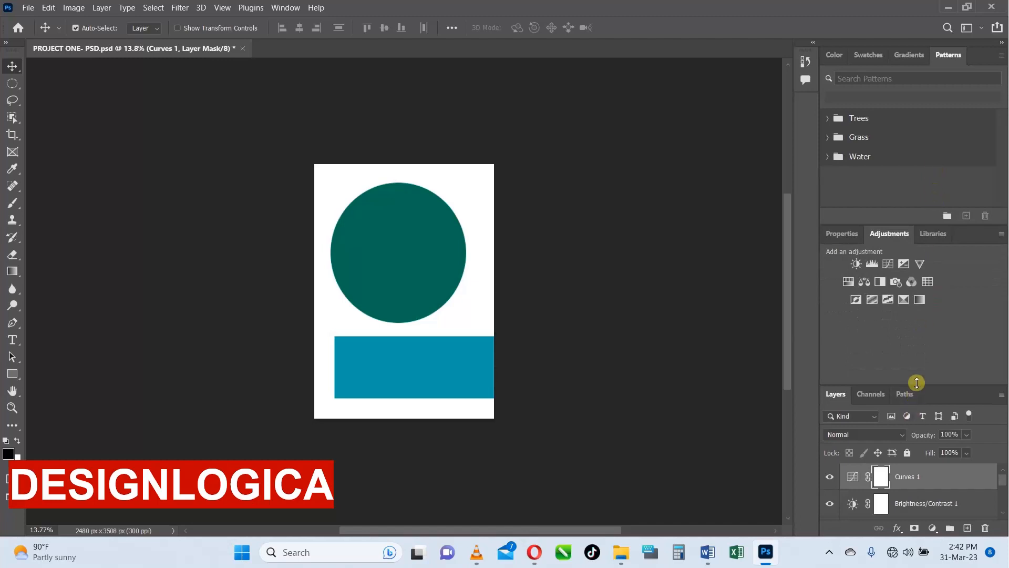
drag(917, 389, 919, 292)
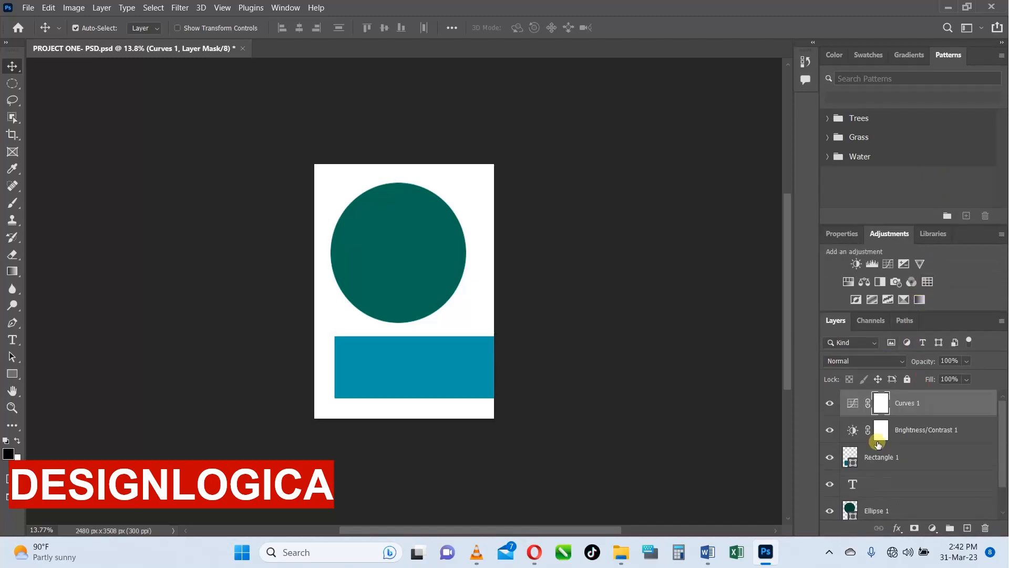
- Select the green circle's layer and move the circle down behind the blue rectangle
click(865, 403)
click(384, 223)
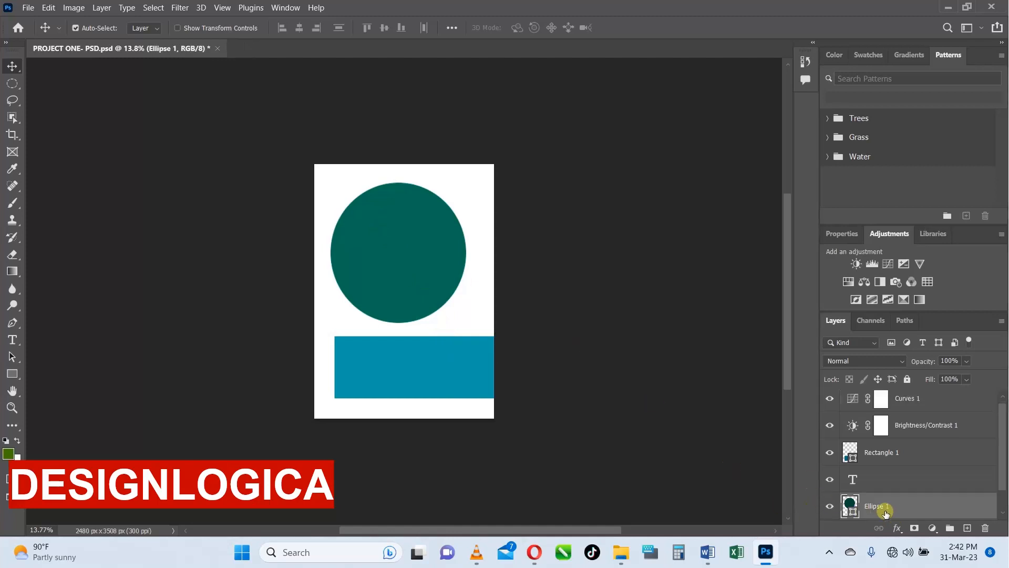
drag(427, 247, 429, 360)
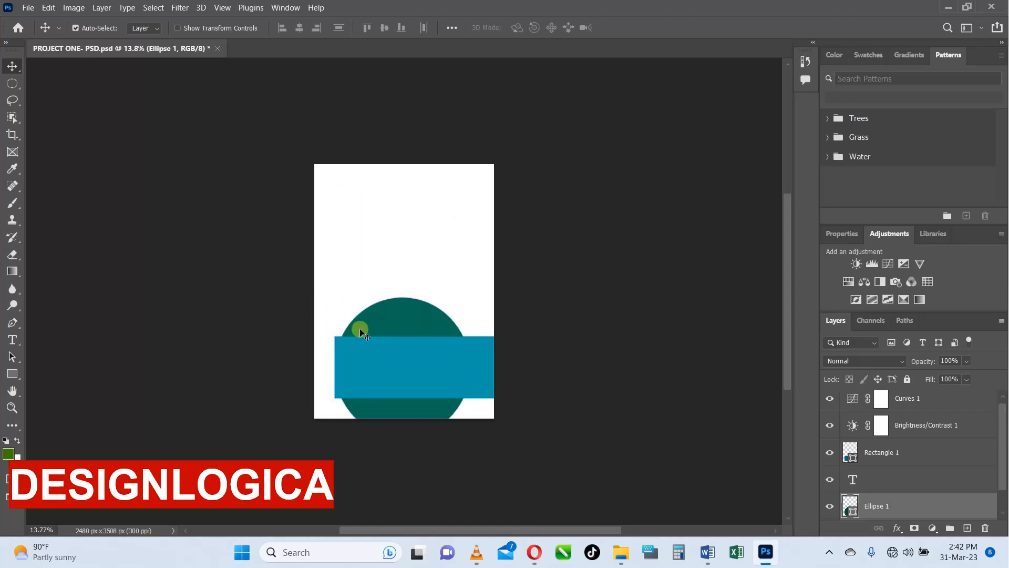
- Delete the Curves 1 and Brightness/Contrast 1 adjustment layers
click(875, 455)
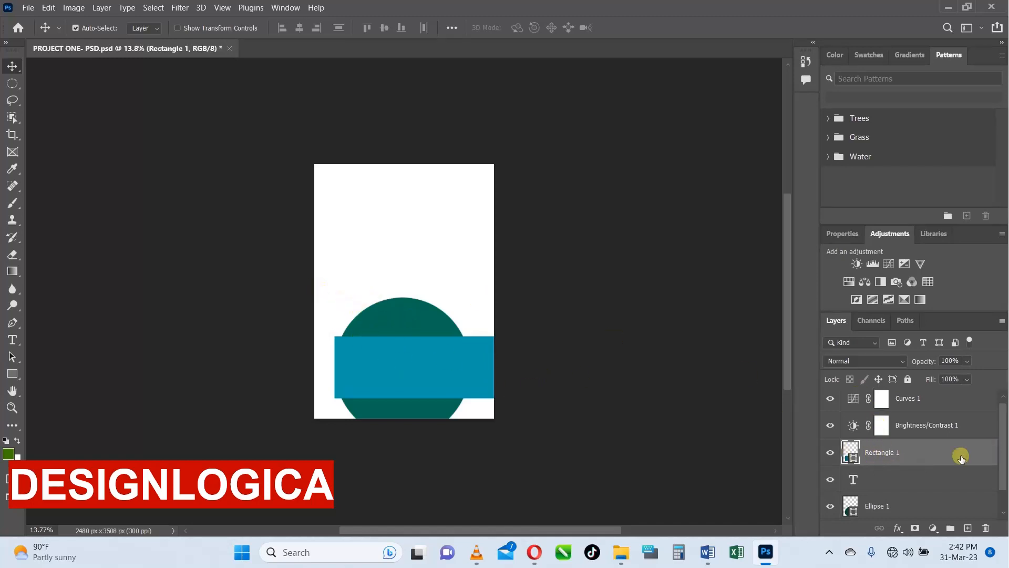
scroll(873, 475, down, 1)
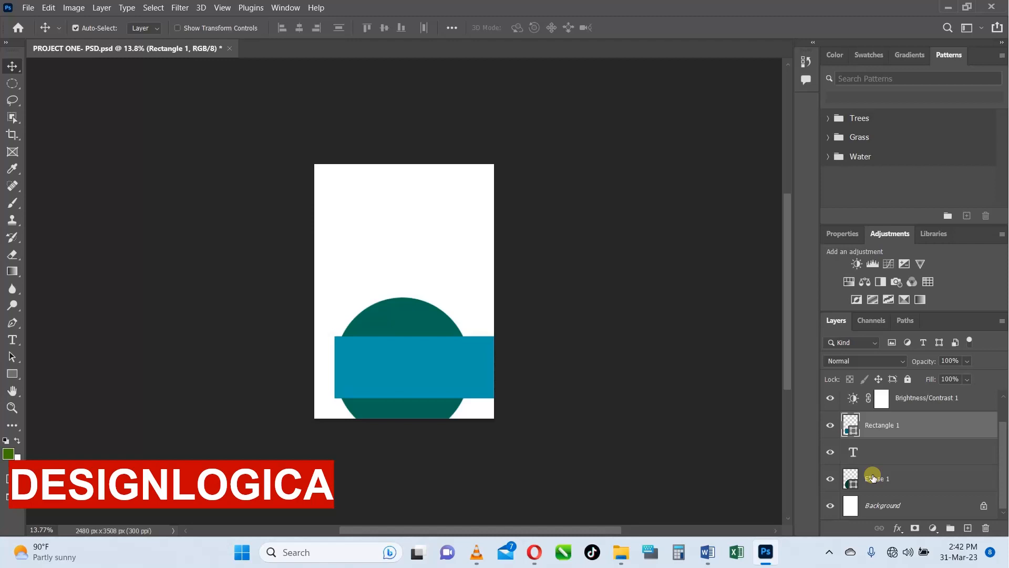
scroll(872, 477, up, 1)
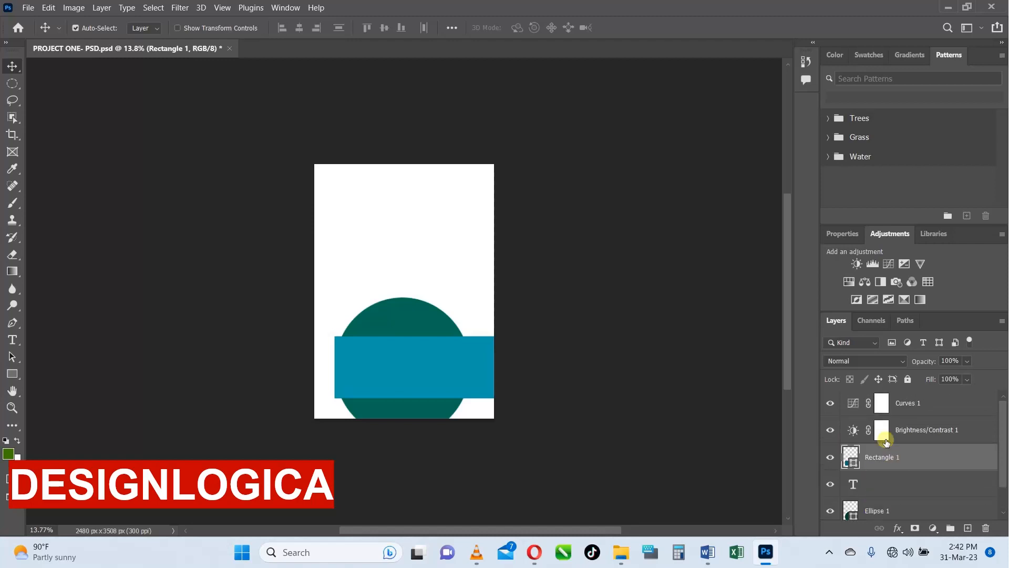
click(896, 406)
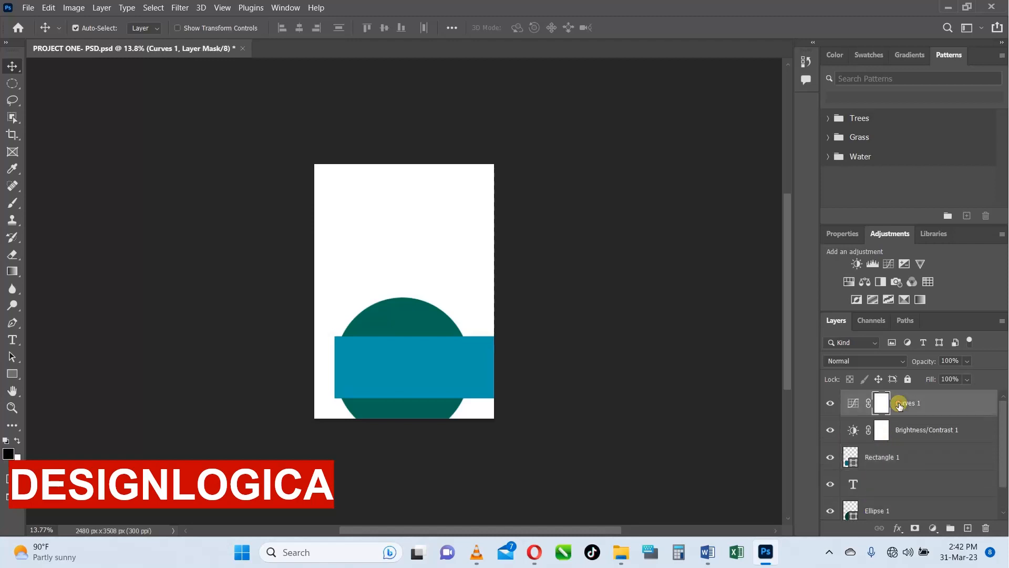
right_click(935, 403)
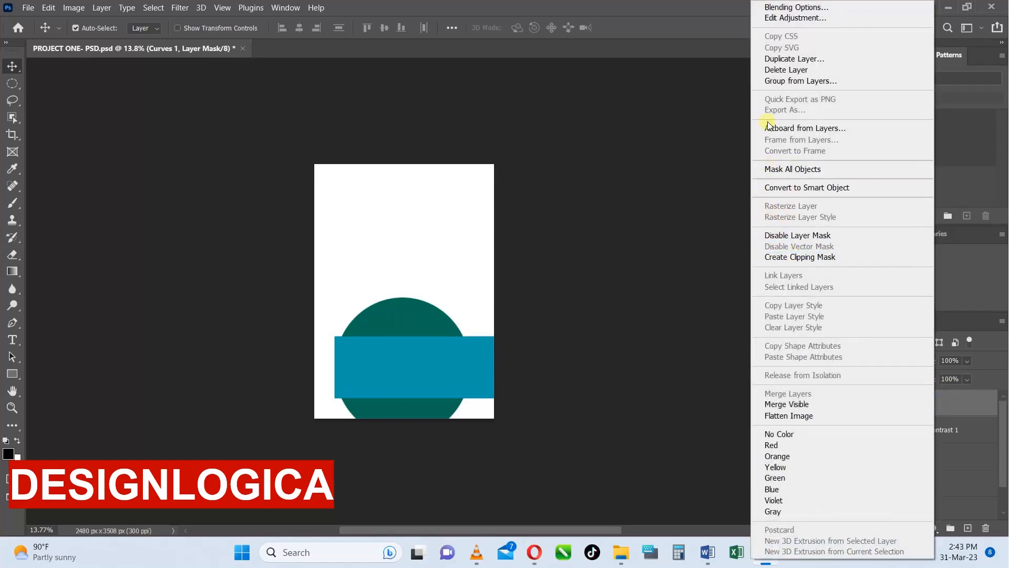
click(782, 70)
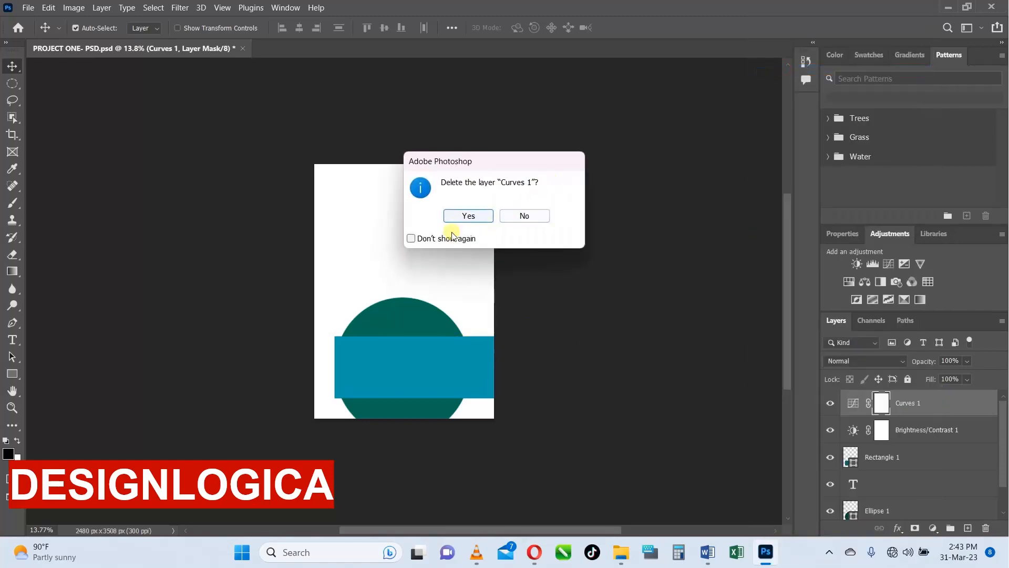
click(463, 214)
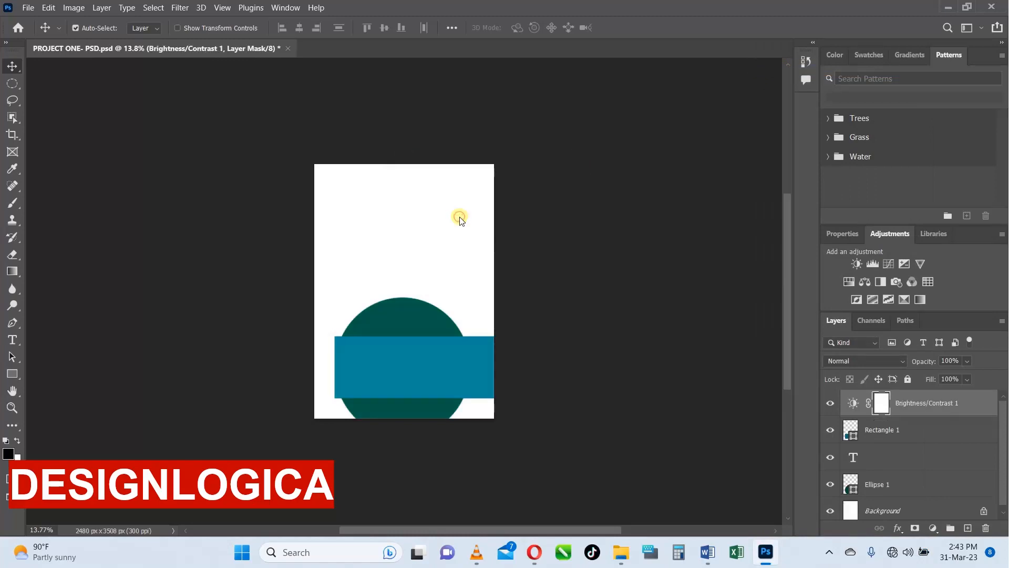
right_click(926, 401)
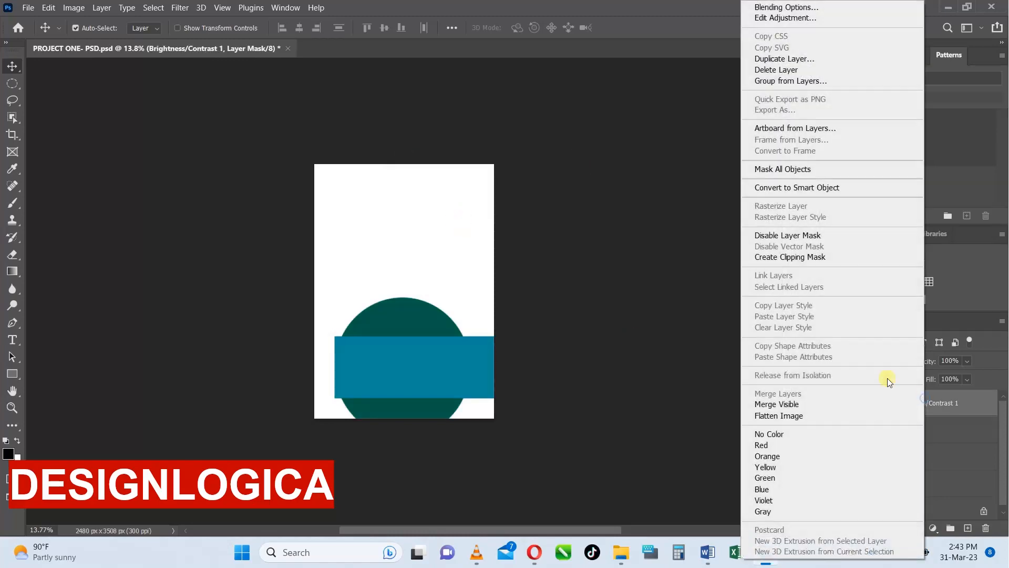
click(778, 72)
click(476, 215)
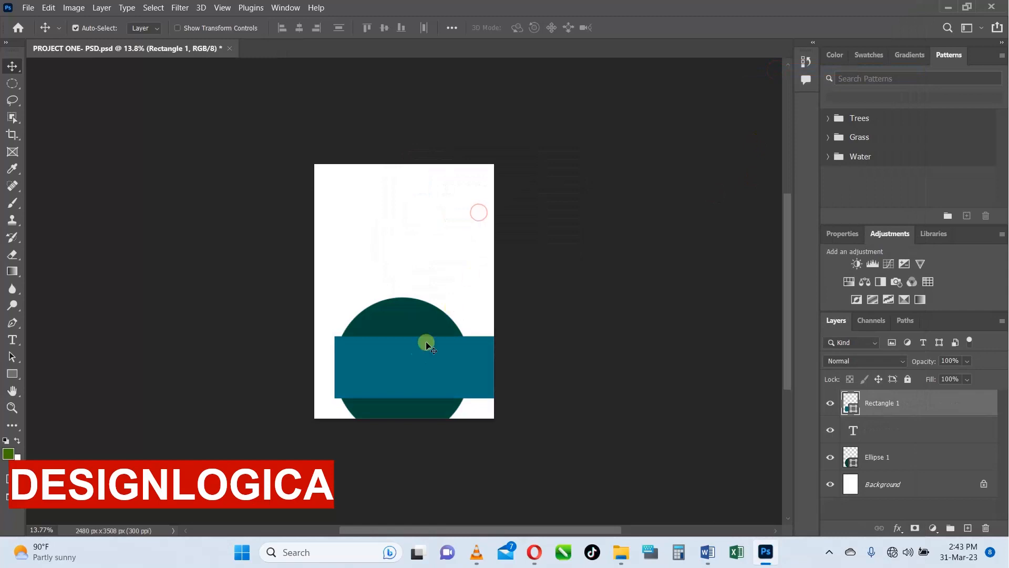
- Move the blue rectangle up above the green circle and delete the Rectangle 1 layer
drag(418, 359, 408, 230)
right_click(919, 402)
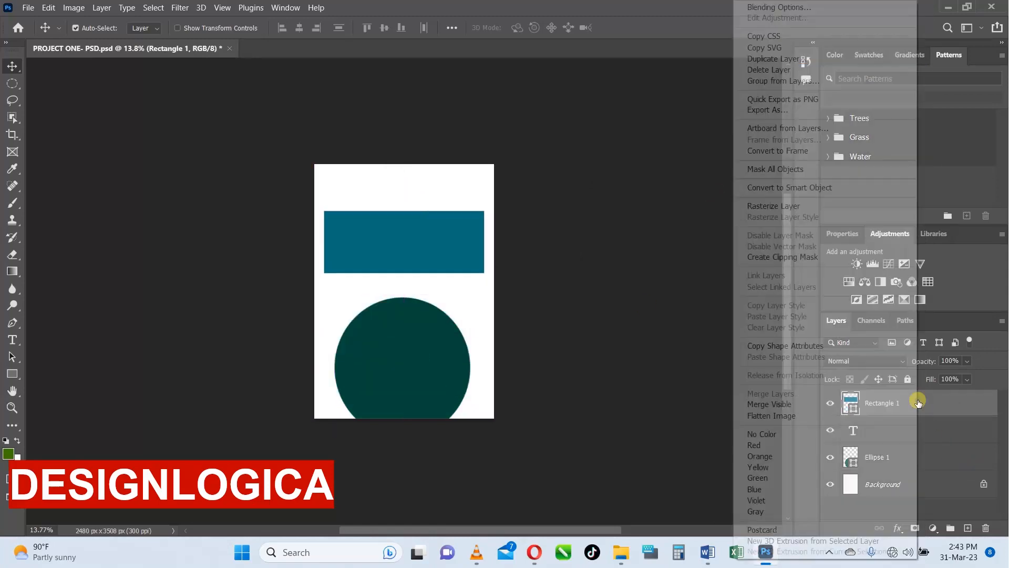
click(769, 70)
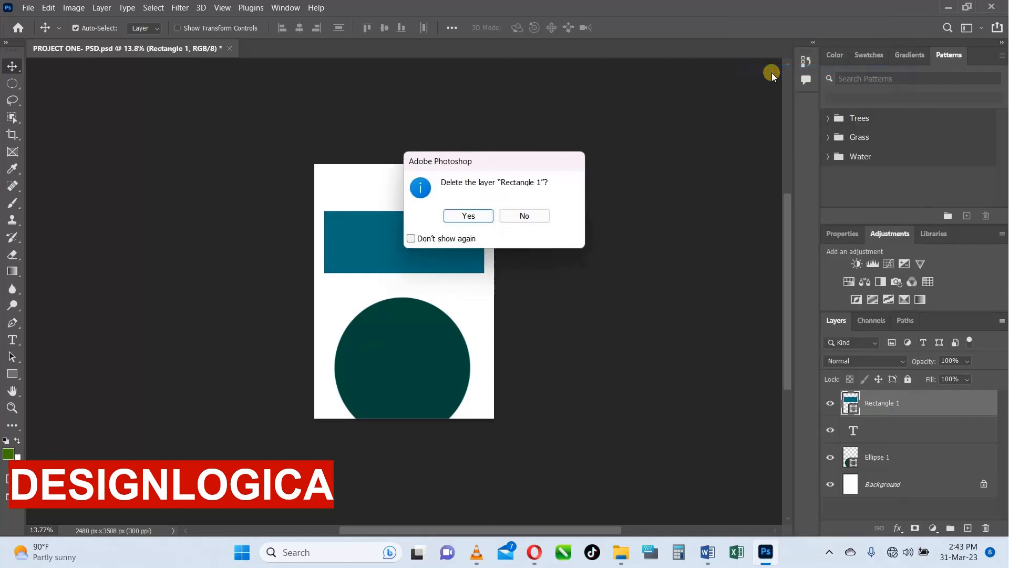
click(479, 216)
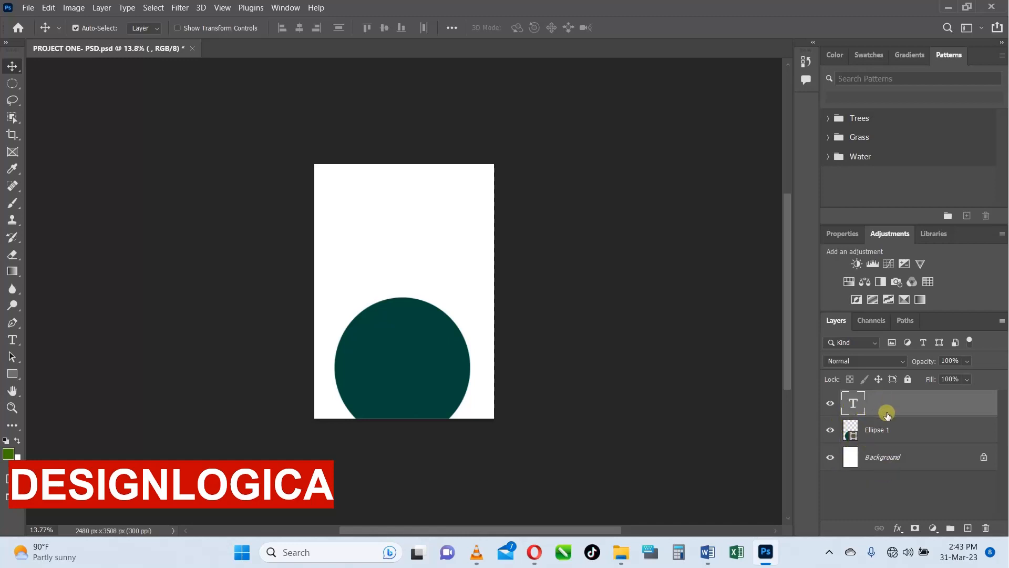
- Draw a rectangle of about 363 by 310 px above the circle and another of about 553 by 510 px diagonally below it
click(11, 374)
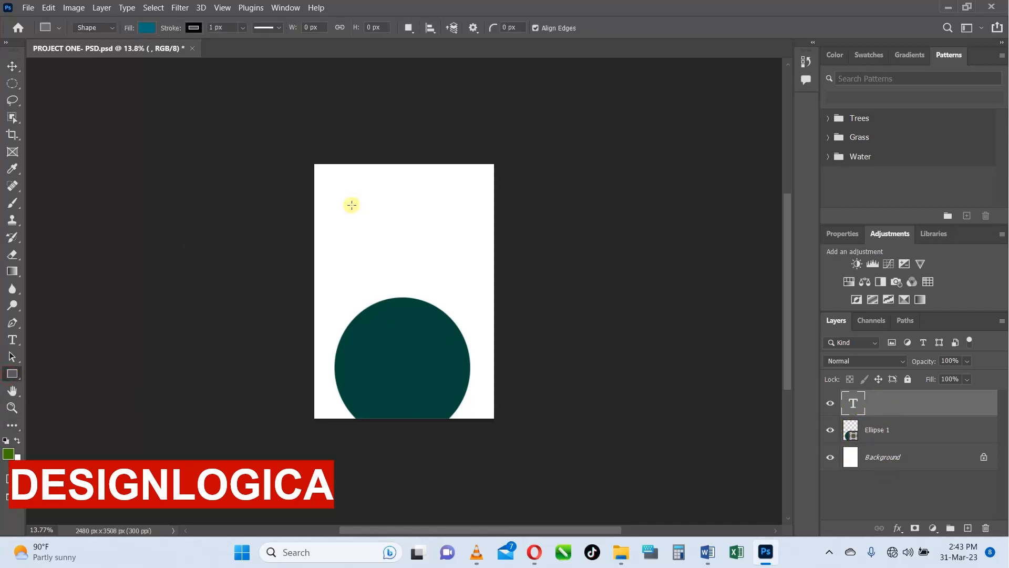
drag(347, 205, 377, 231)
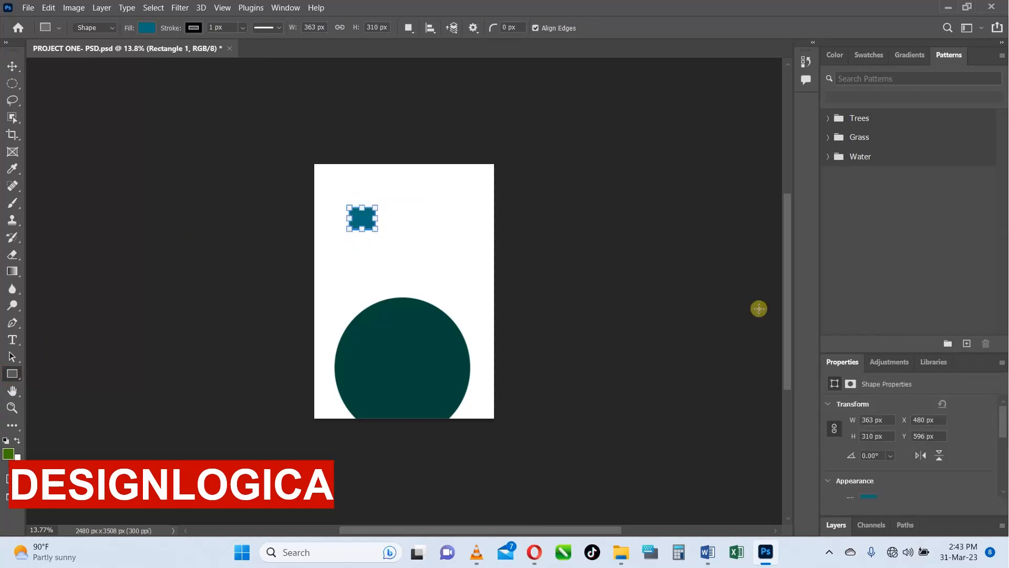
click(840, 525)
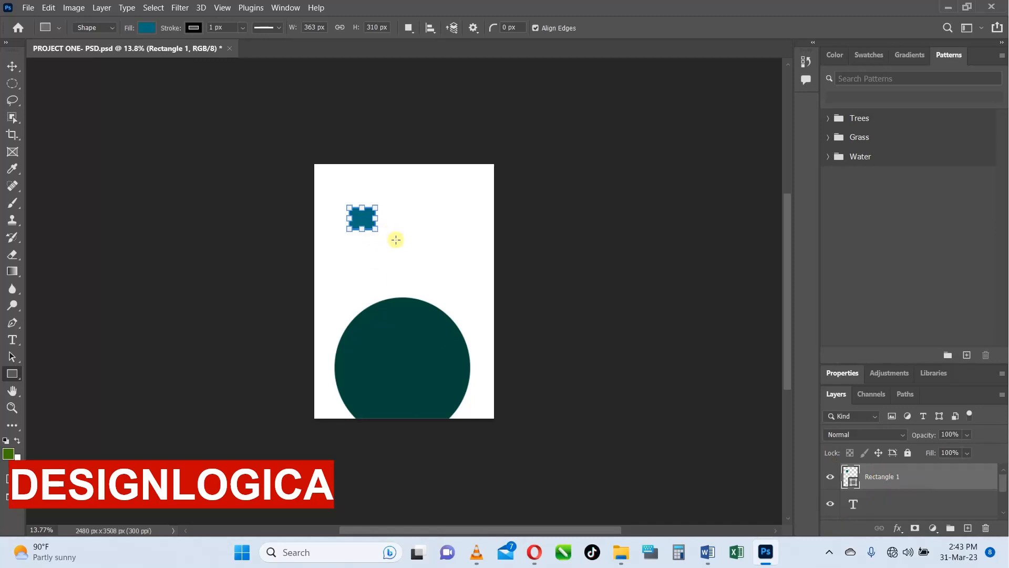
drag(398, 243, 438, 281)
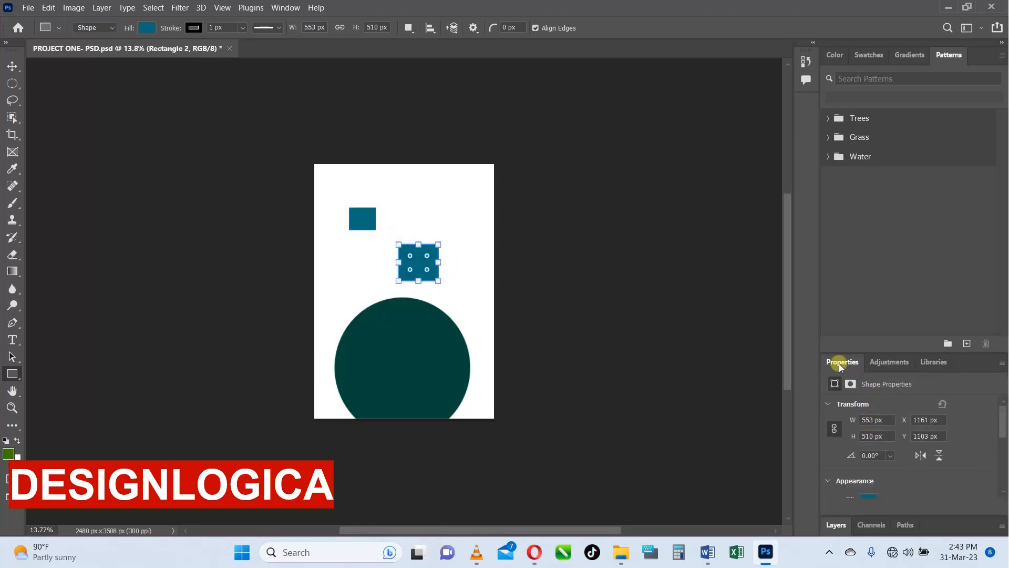
- Dock Properties with the Color, Swatches, Gradients and Patterns group, open the top-left corner radius for editing, and switch to the Move tool
drag(839, 364, 975, 56)
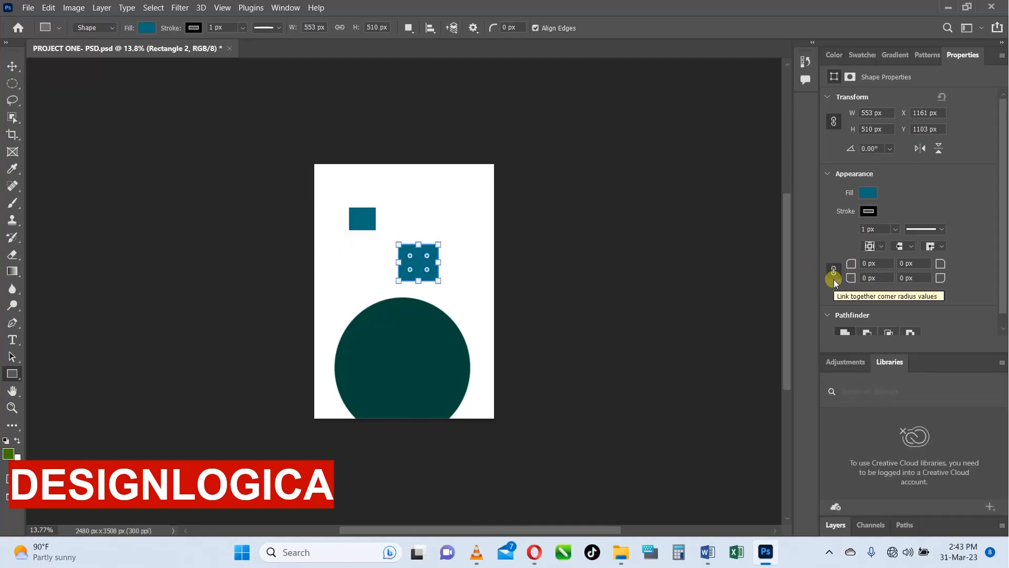
click(865, 263)
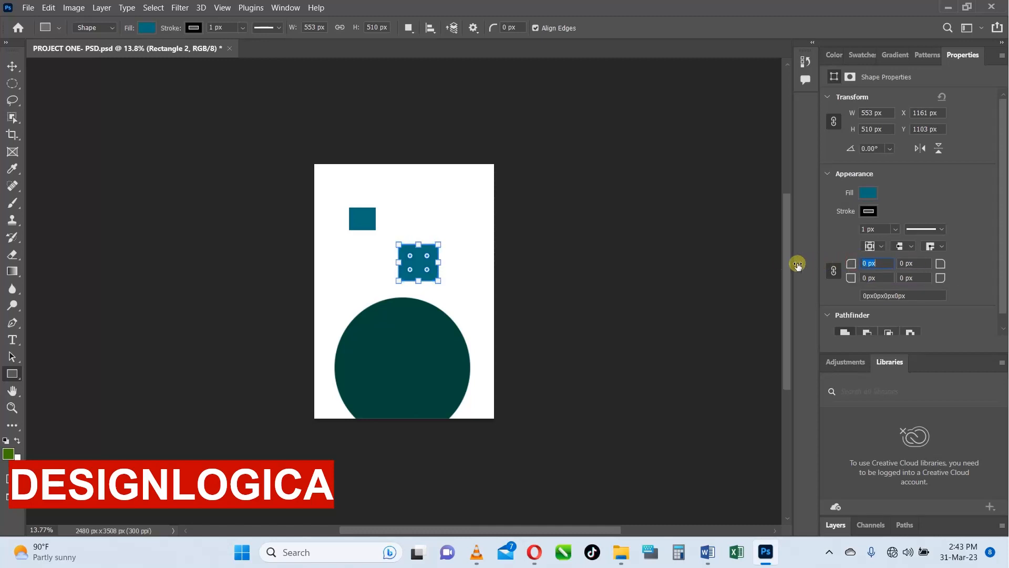
click(12, 66)
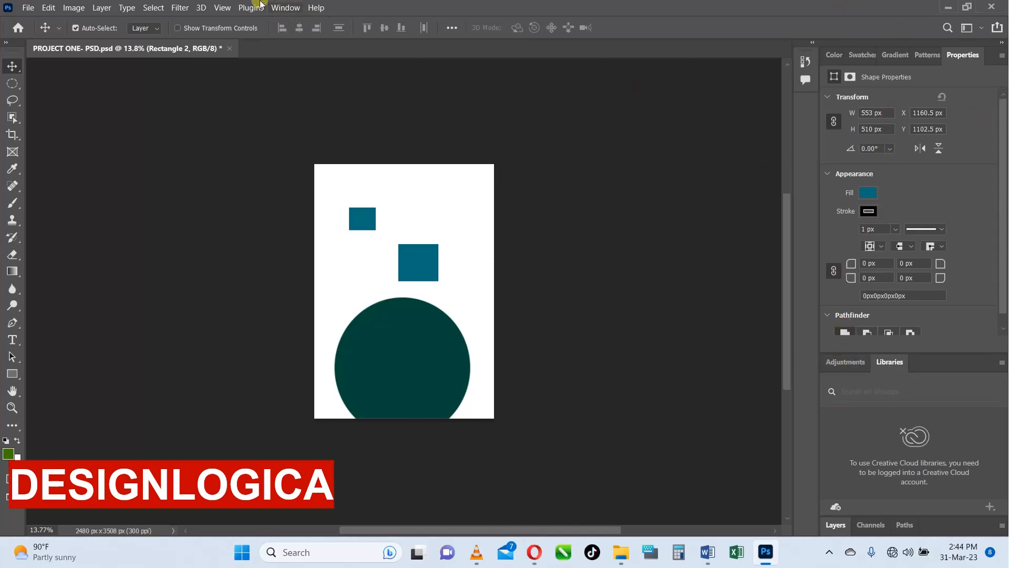
- Hide the Properties panel and show it again
click(284, 8)
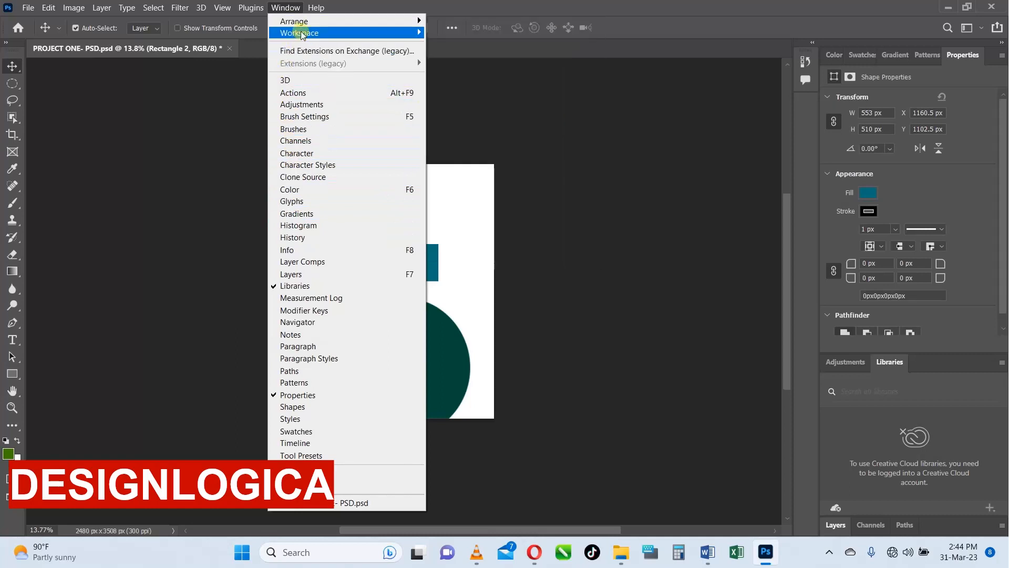
mouse_move(301, 35)
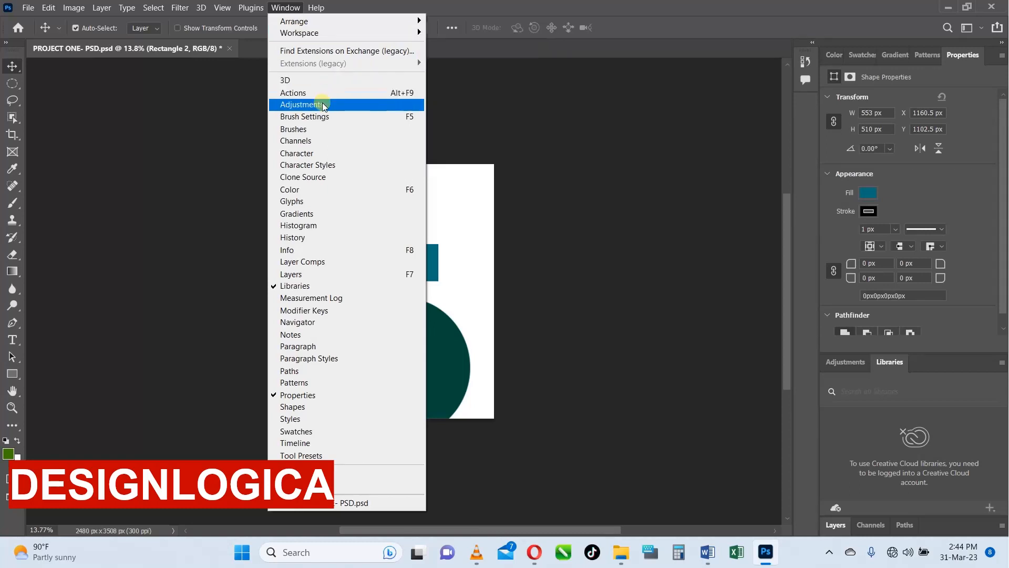
click(286, 397)
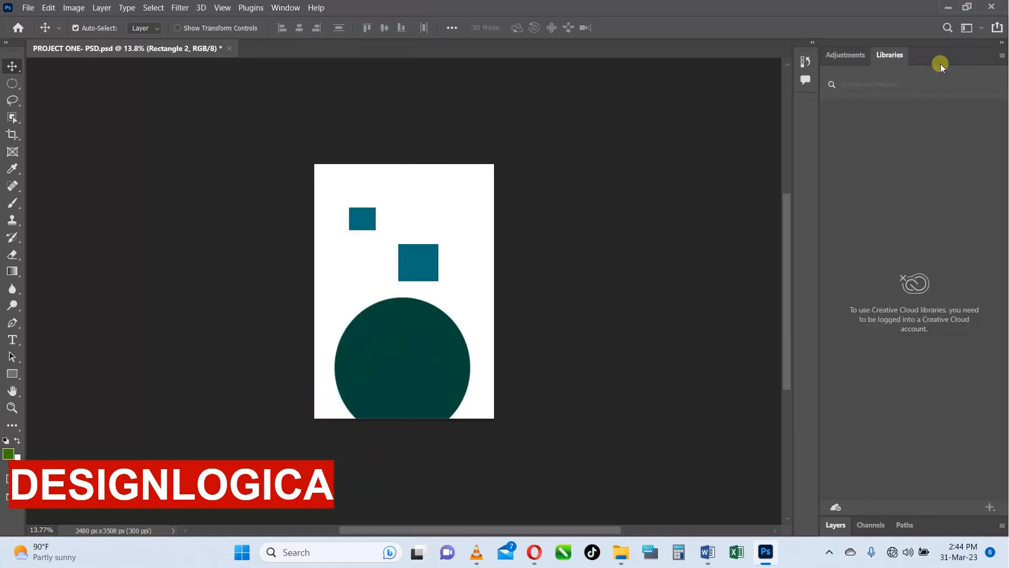
click(285, 7)
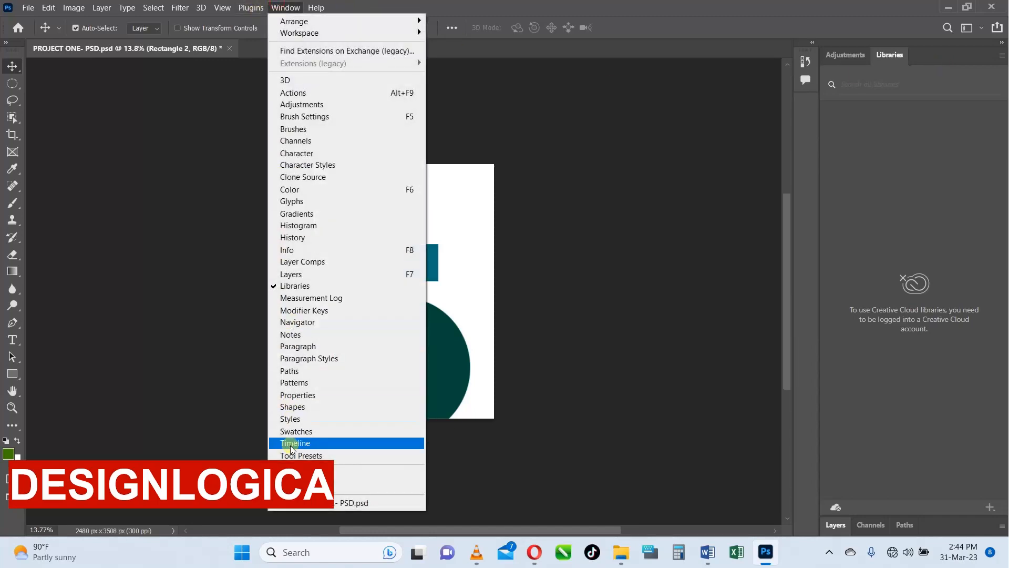
click(303, 395)
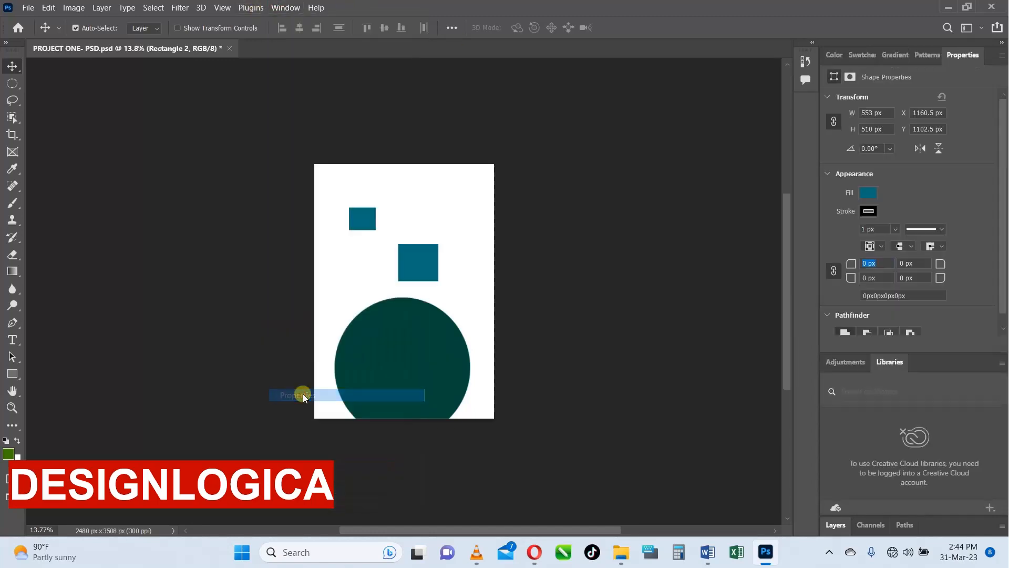
- Show the rulers around the canvas
click(286, 7)
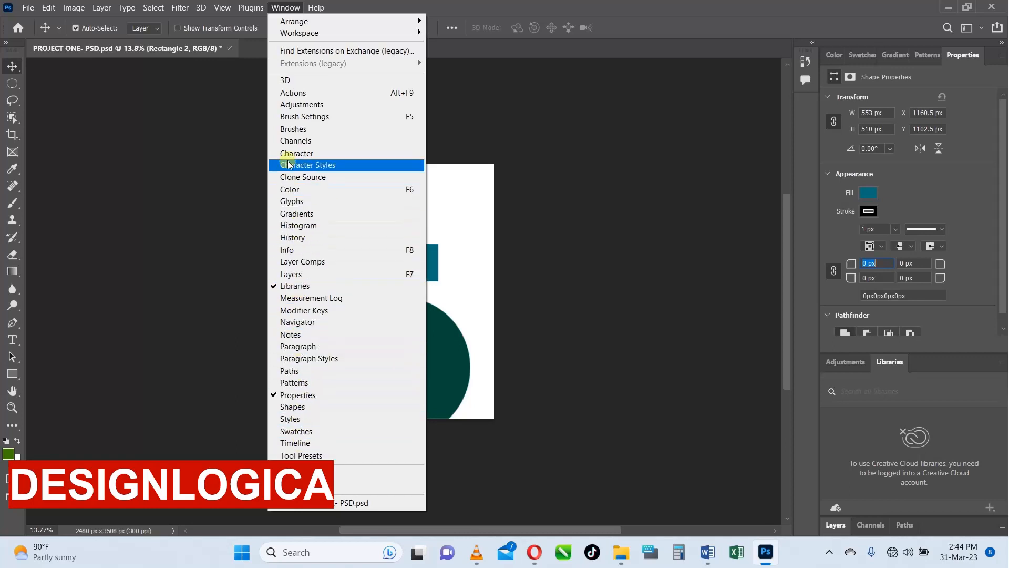
mouse_move(220, 7)
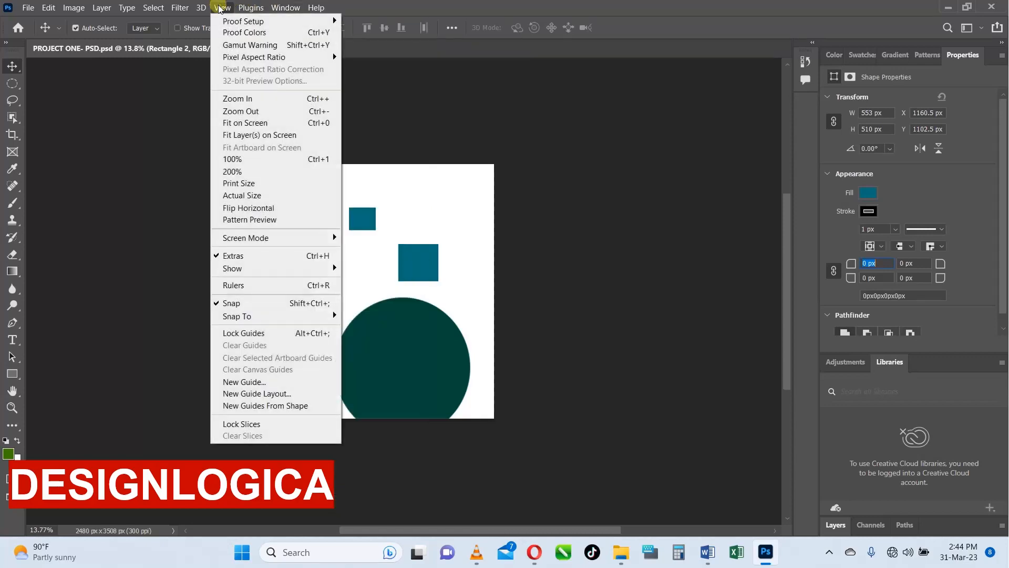
click(220, 7)
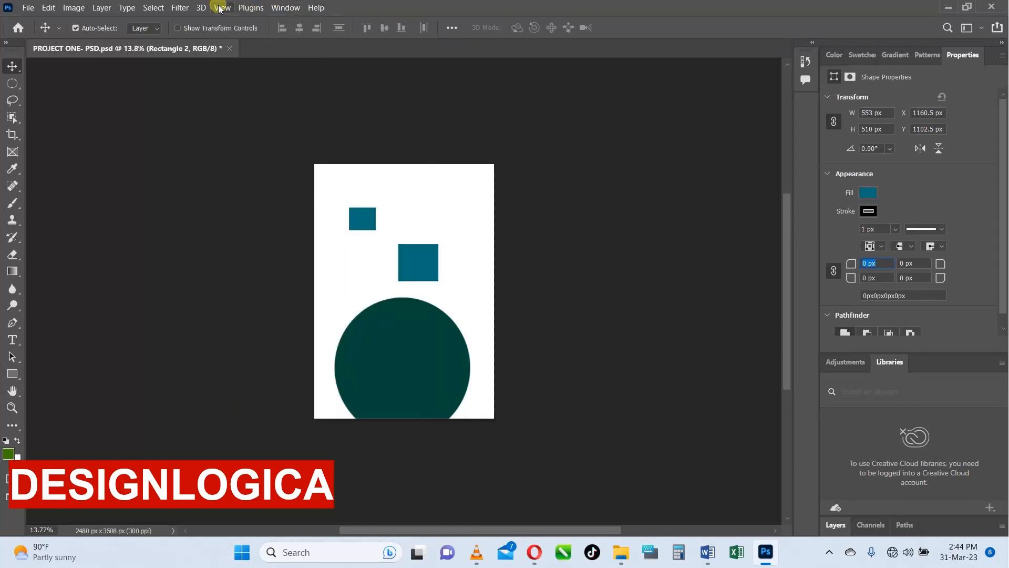
click(220, 7)
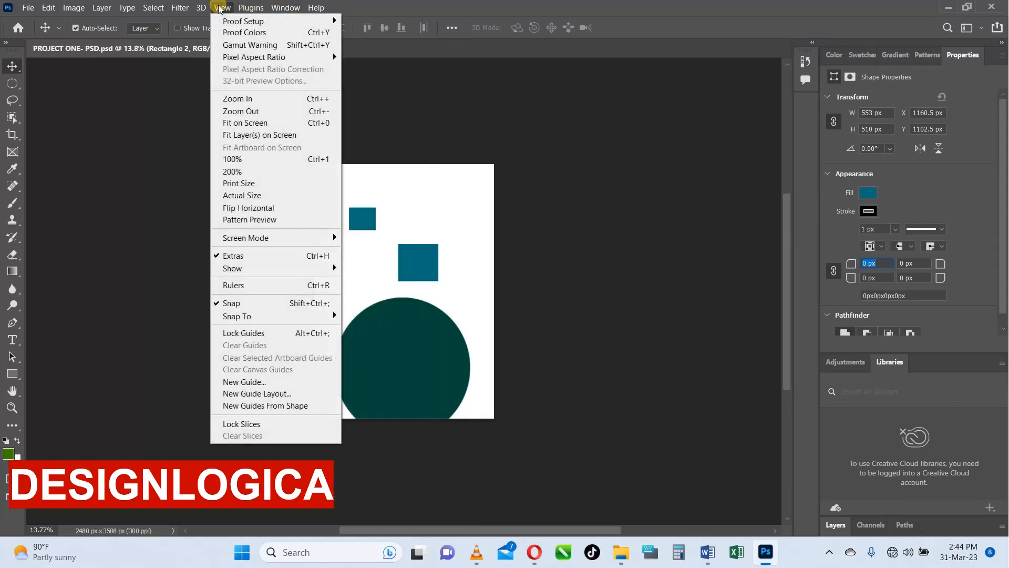
click(234, 285)
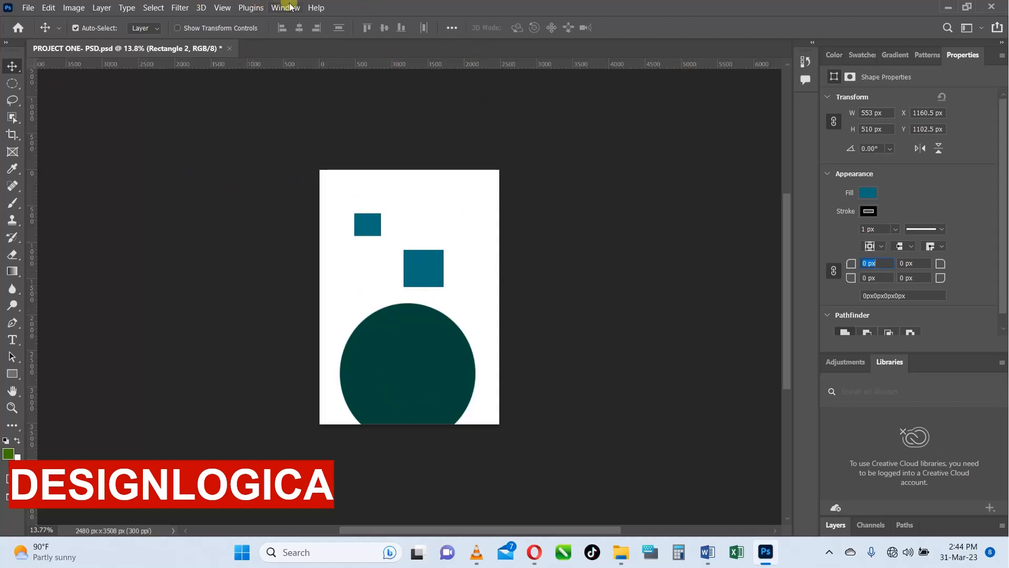
click(249, 8)
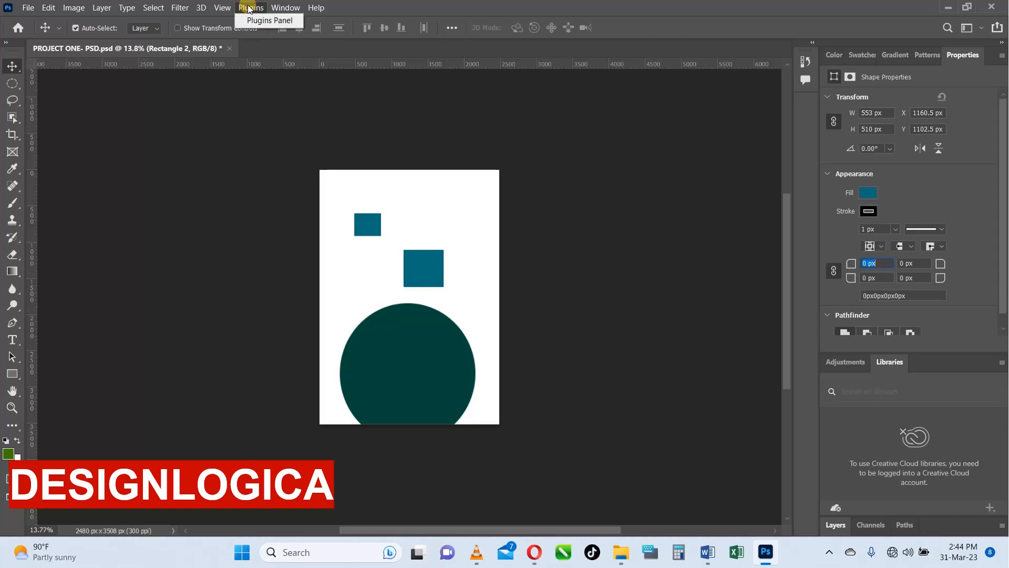
mouse_move(229, 11)
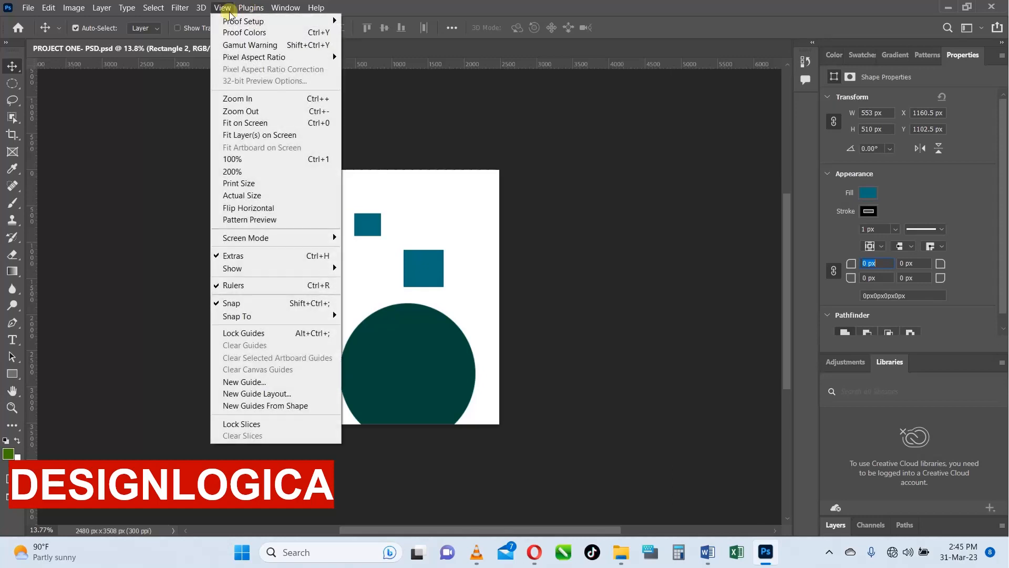
mouse_move(317, 8)
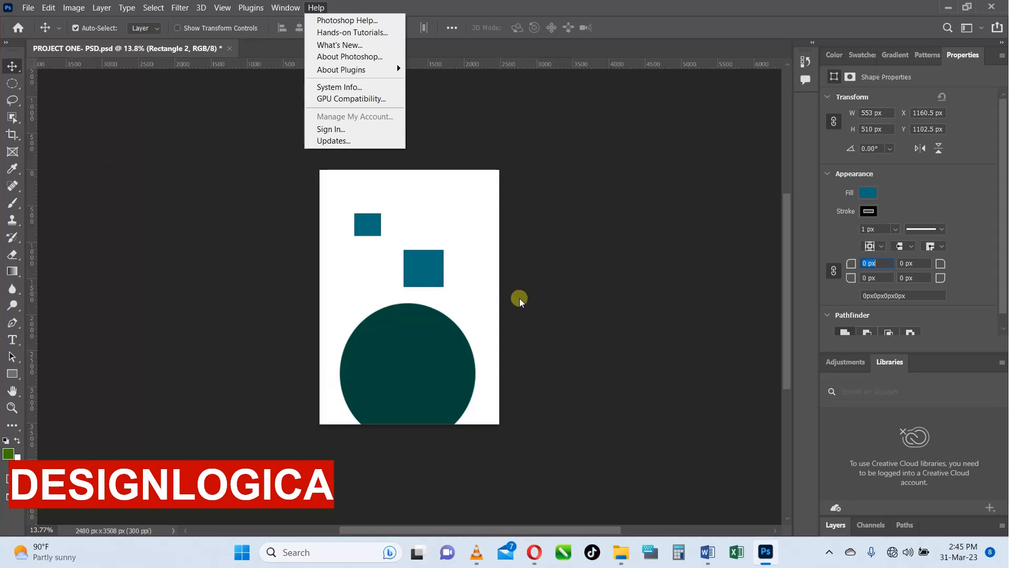
click(464, 287)
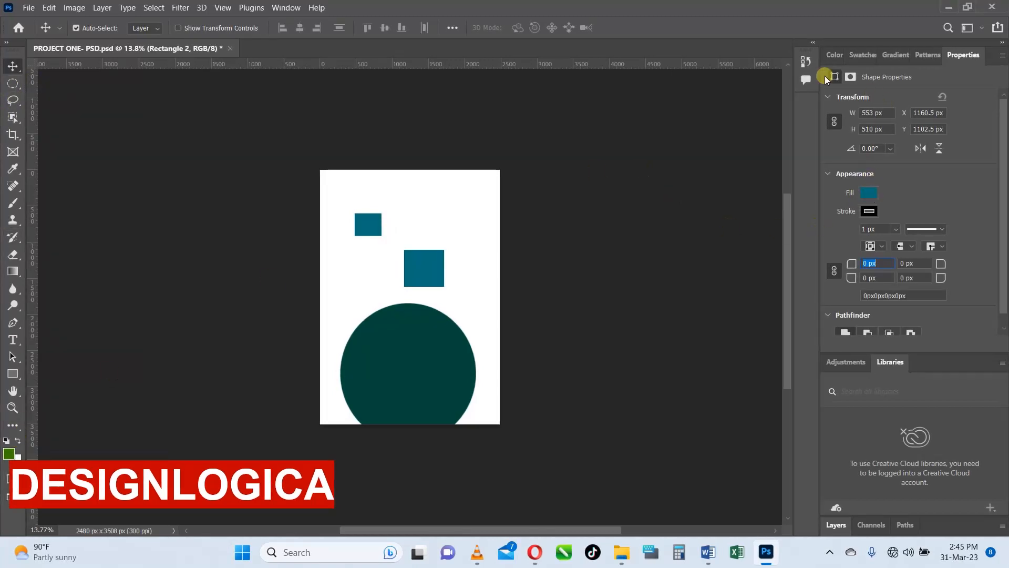
- Look through the available gradients, patterns, shape properties and color swatches
click(875, 61)
click(897, 53)
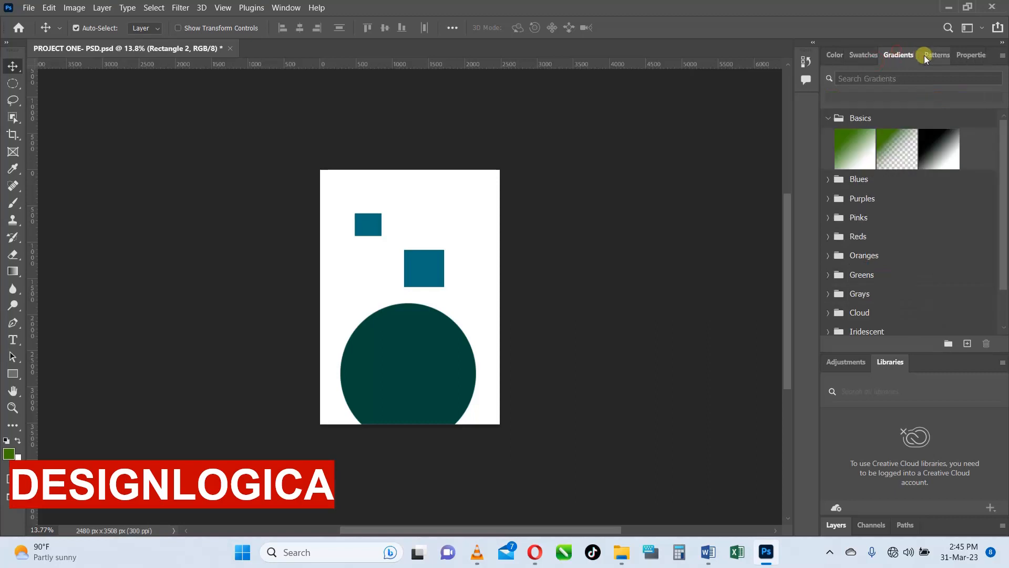
click(928, 54)
click(965, 57)
click(894, 55)
click(865, 56)
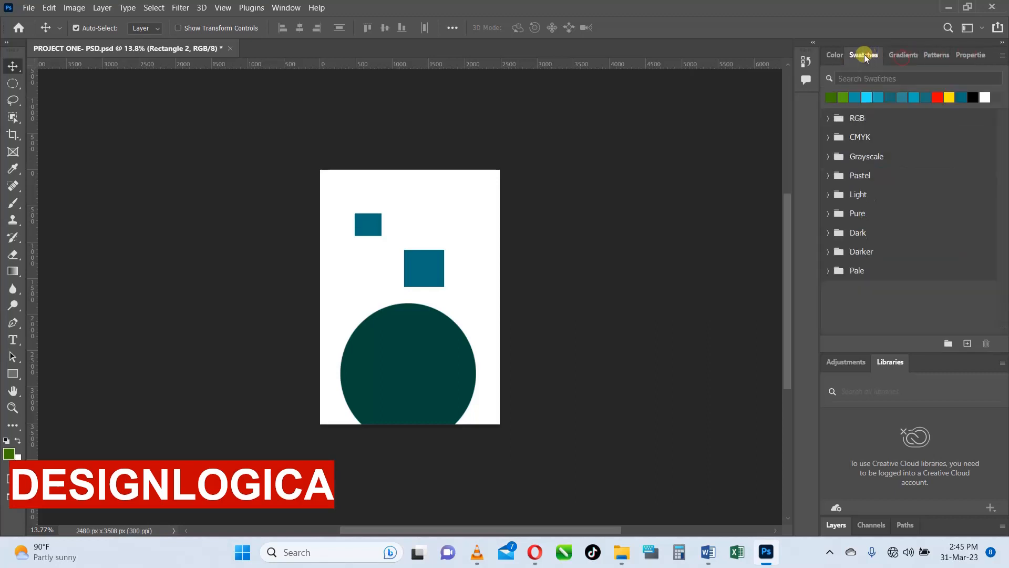
- Display the Color panel and look through the list of available panels
click(839, 55)
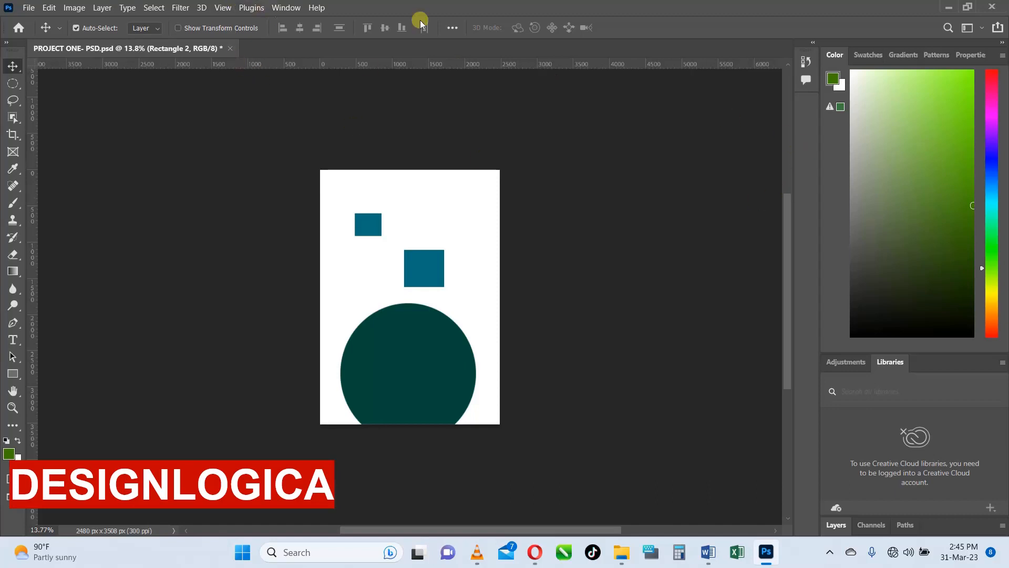
click(275, 6)
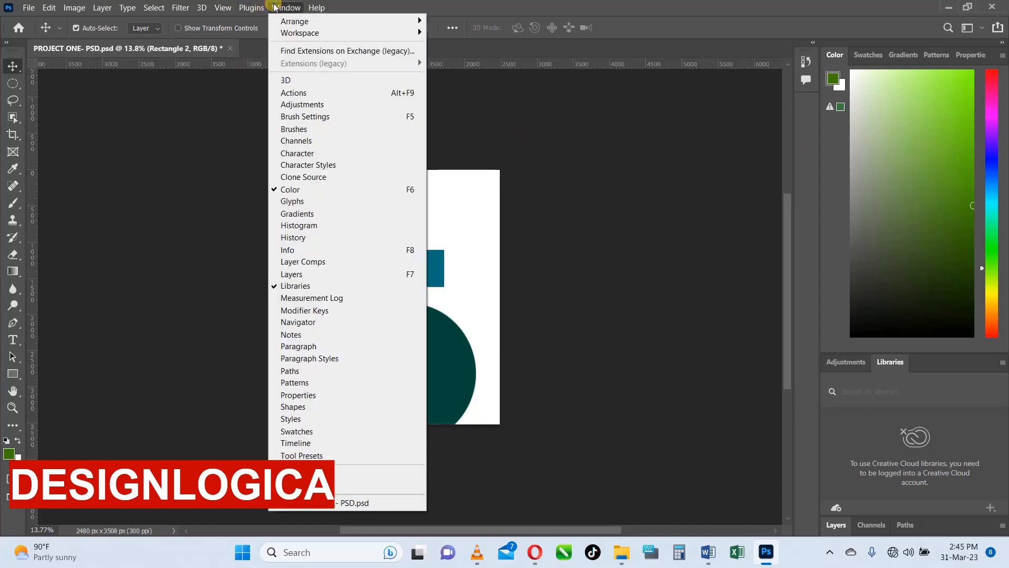
click(441, 257)
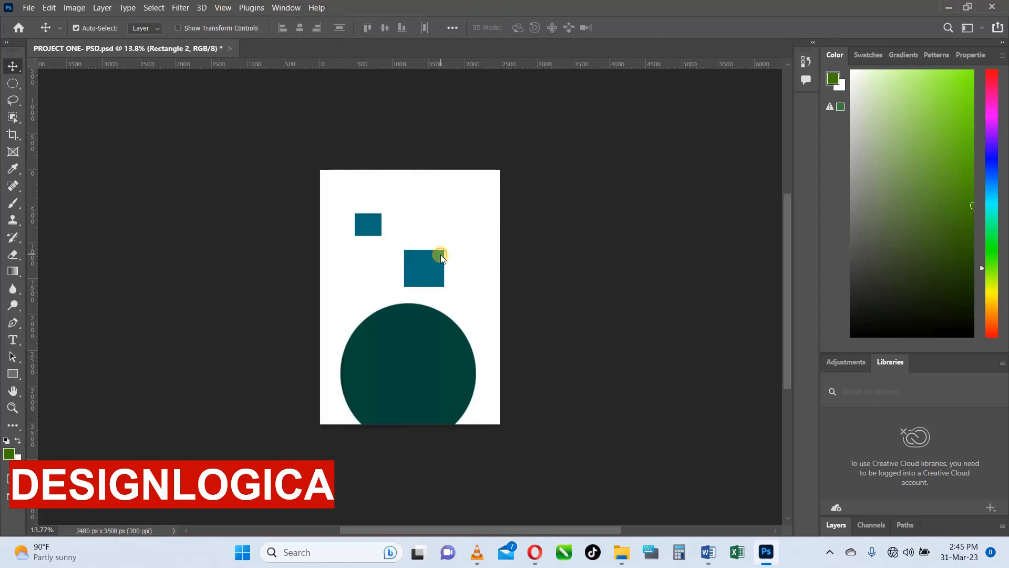
- Expand the Layers panel and alternate the selection between Rectangle 1 and Rectangle 2 on the canvas and in the layer list
click(375, 235)
click(838, 527)
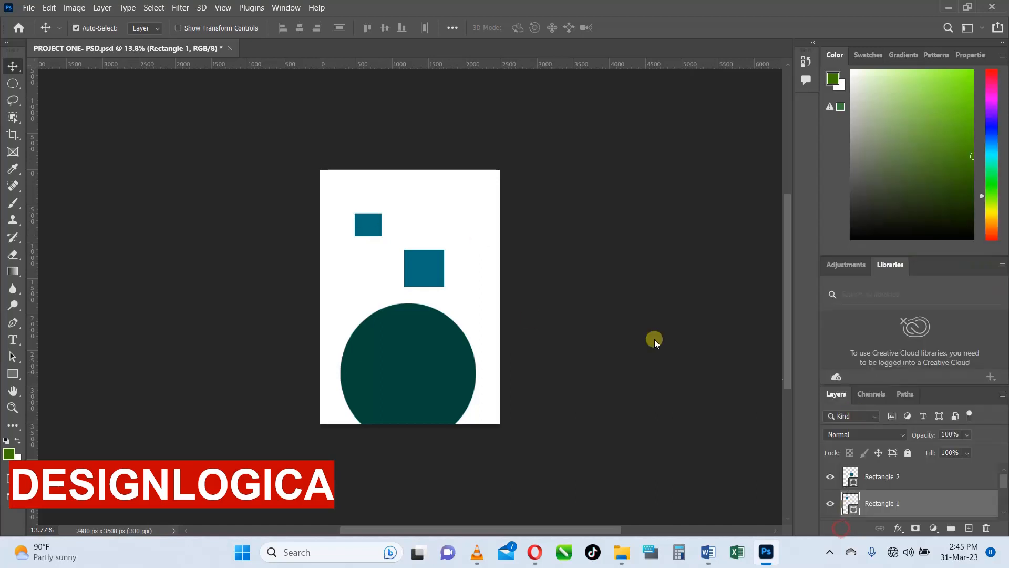
click(426, 268)
click(371, 227)
click(929, 477)
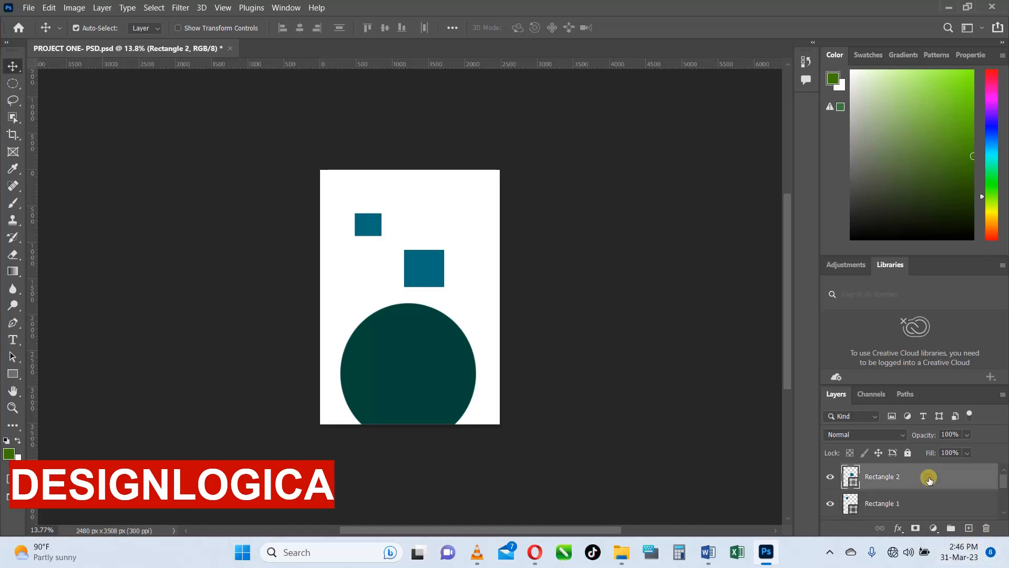
click(915, 505)
click(917, 479)
click(913, 504)
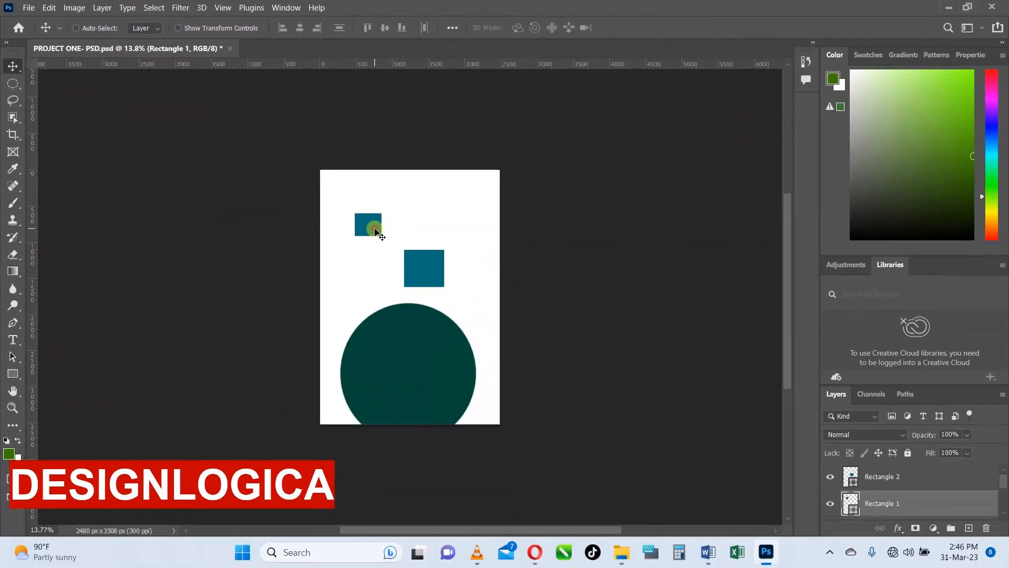
- With Auto-Select off, try to select the larger rectangle and the circle directly on the canvas
click(738, 451)
click(428, 277)
click(421, 336)
click(897, 481)
click(403, 267)
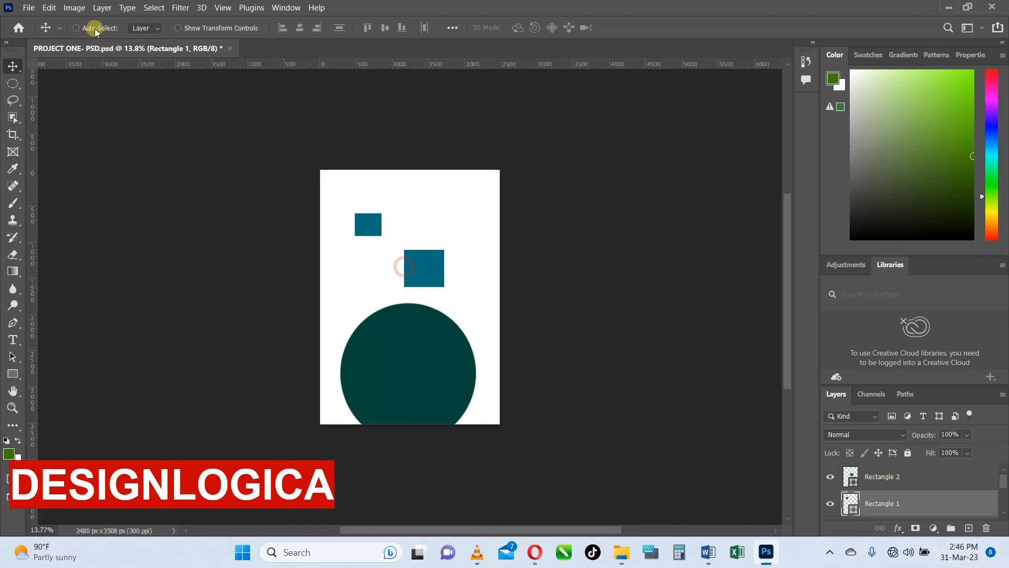
- With Auto-Select on, select the two rectangles and the circle in turn directly on the canvas
click(434, 268)
click(412, 361)
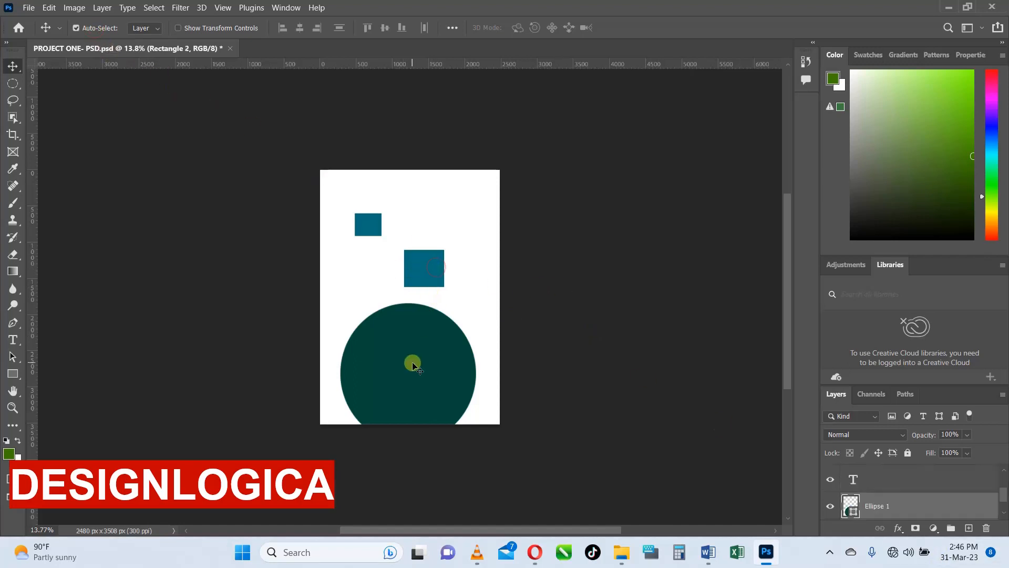
click(350, 221)
click(435, 273)
click(424, 347)
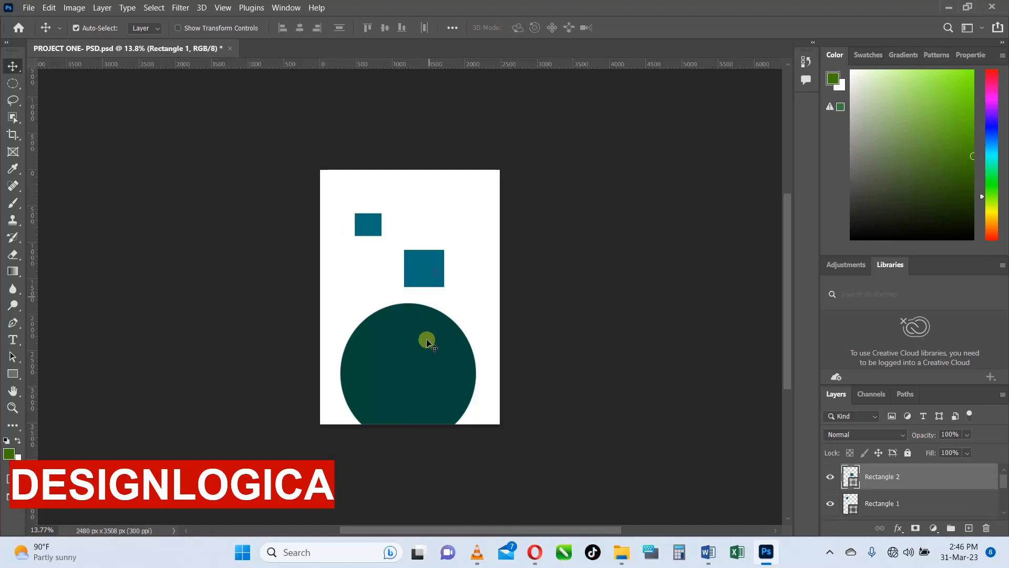
click(426, 271)
click(406, 354)
click(376, 239)
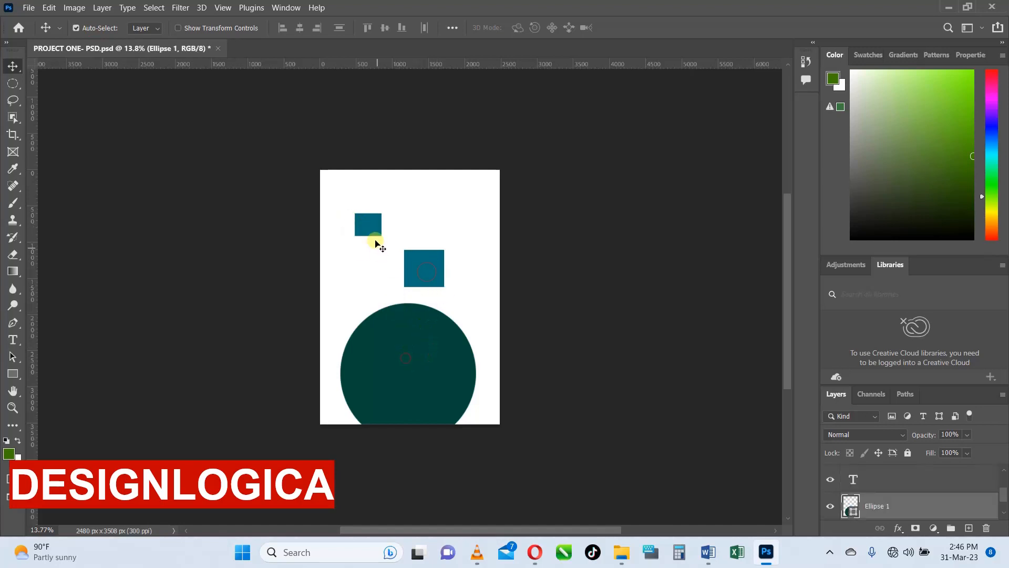
click(428, 267)
click(392, 342)
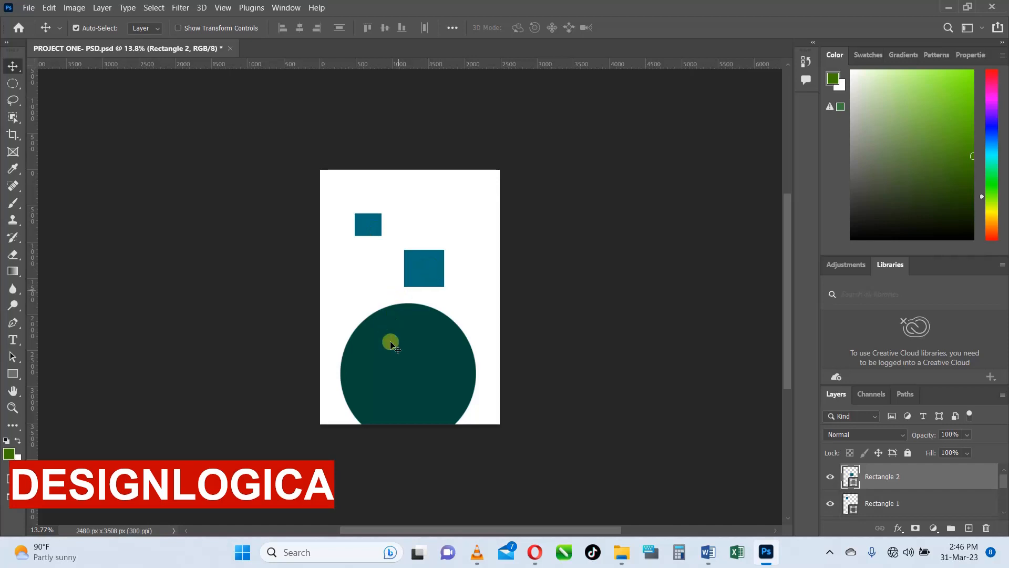
click(433, 279)
click(369, 227)
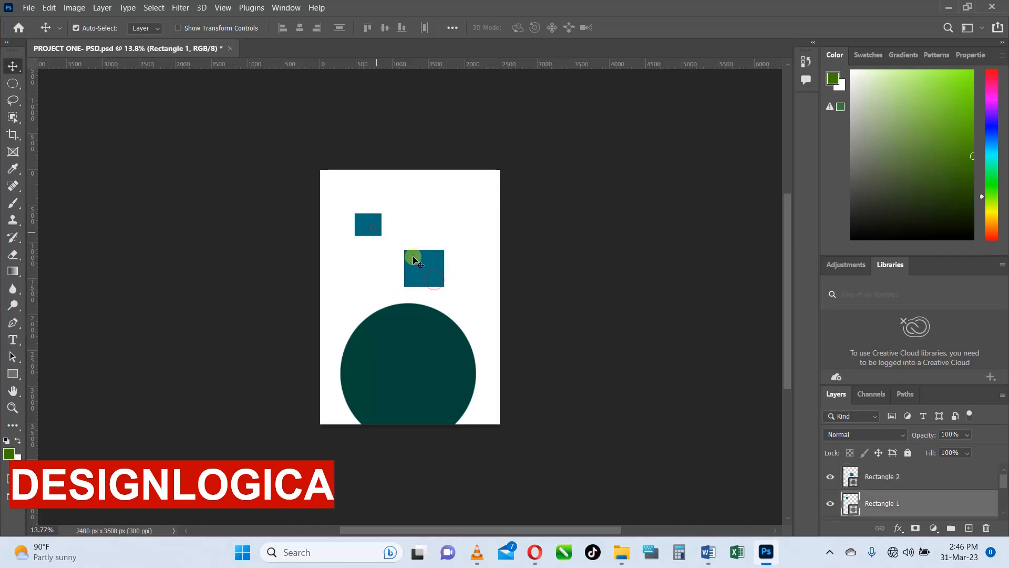
click(432, 269)
click(413, 371)
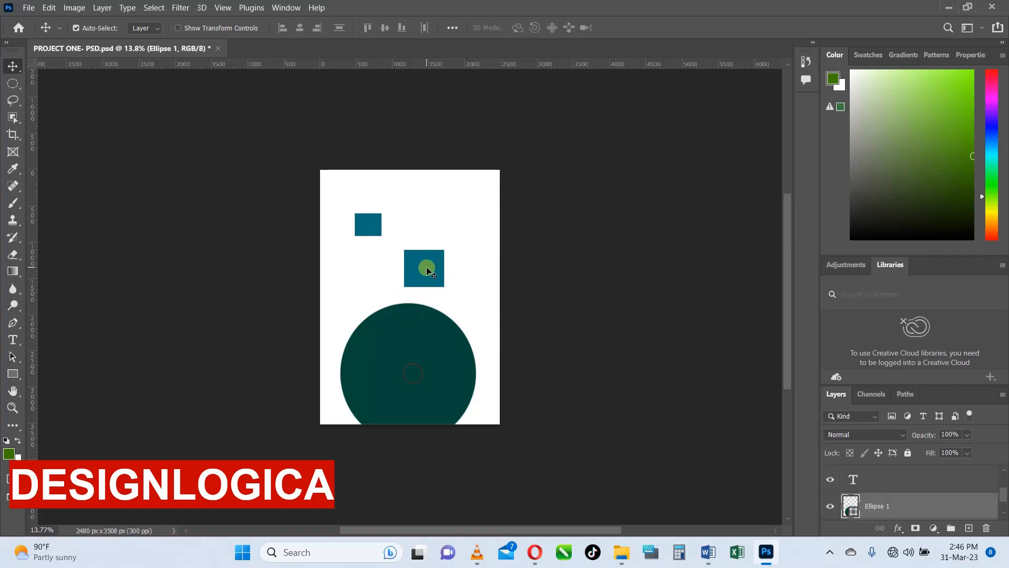
- Move the circle up to the page's left edge and the larger rectangle to the page's upper right, leaving the circle selected
click(421, 273)
drag(418, 300, 420, 284)
click(374, 226)
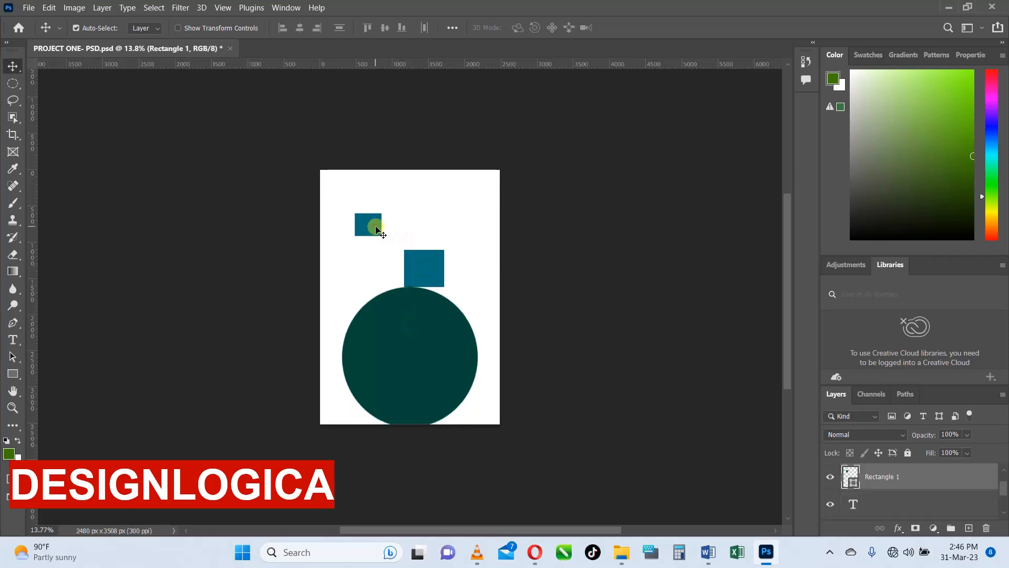
click(438, 277)
drag(412, 342, 386, 307)
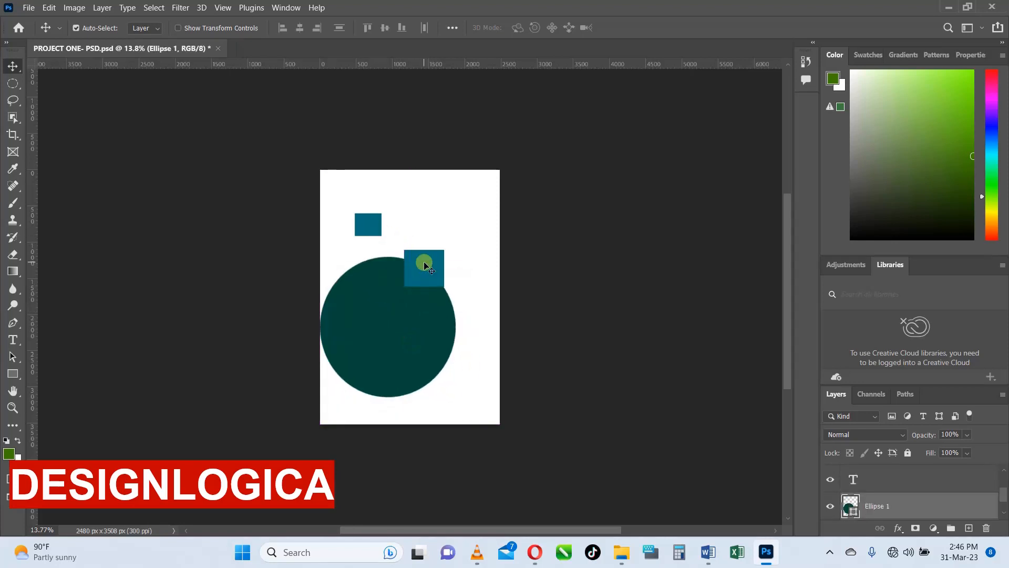
drag(421, 259, 450, 218)
click(399, 310)
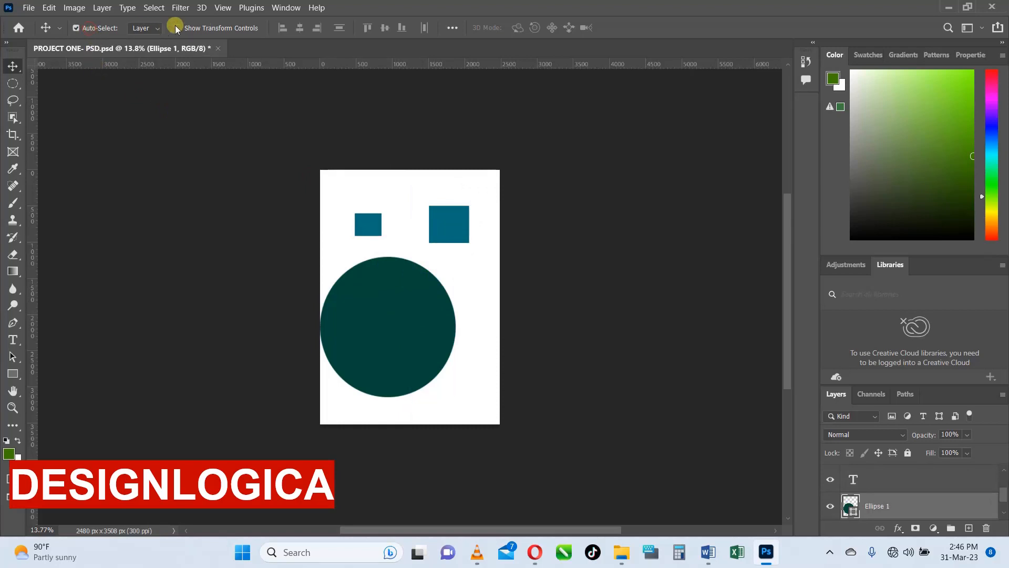
- Show the transform controls and scale the larger rectangle proportionally to about 123.48%
click(446, 232)
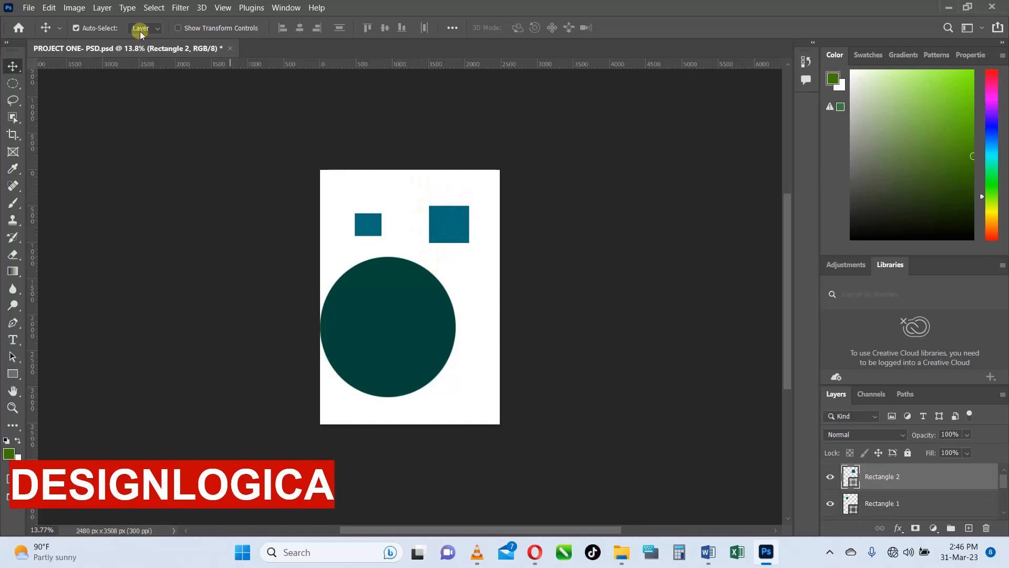
click(184, 29)
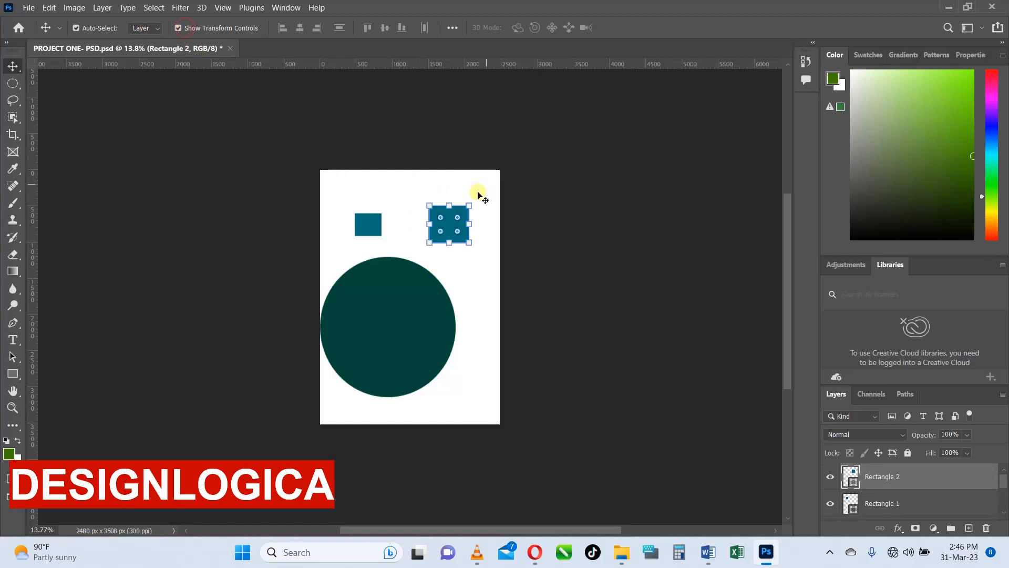
mouse_move(469, 209)
mouse_down()
mouse_move(489, 172)
mouse_move(448, 218)
mouse_move(478, 198)
mouse_up()
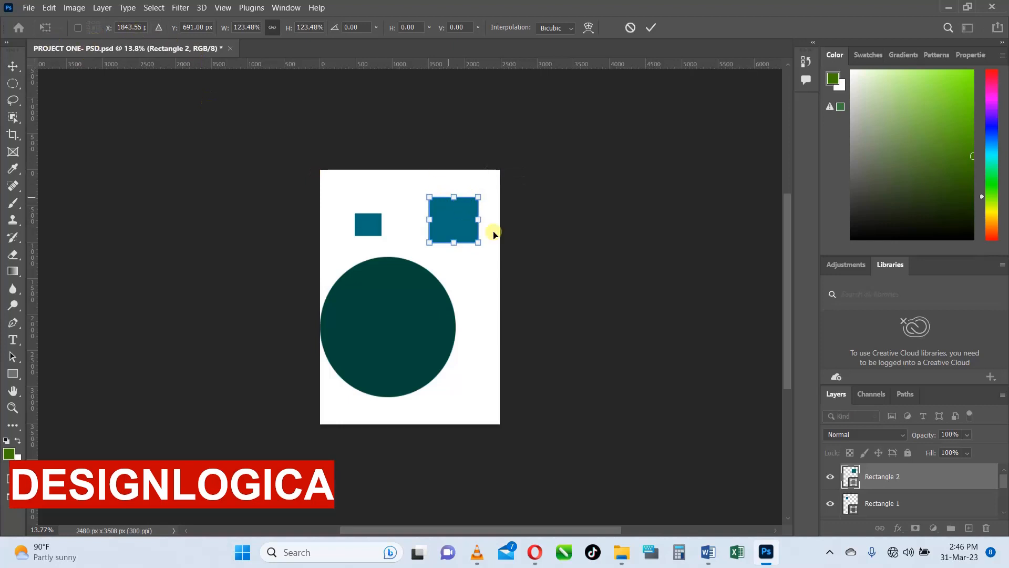
click(651, 27)
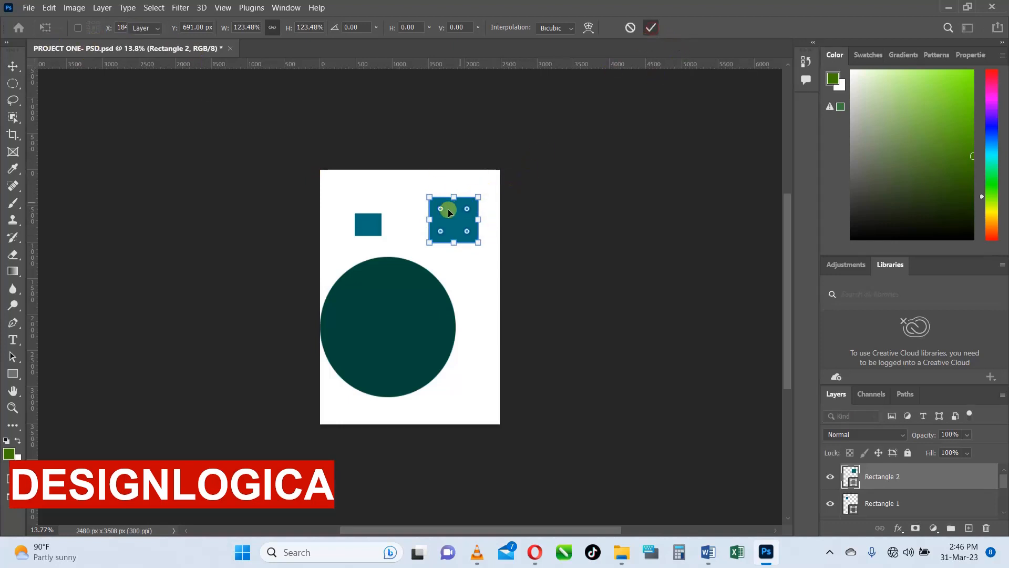
- Select the circle, the small rectangle and the larger rectangle in turn, and turn off Show Transform Controls
click(407, 289)
click(369, 225)
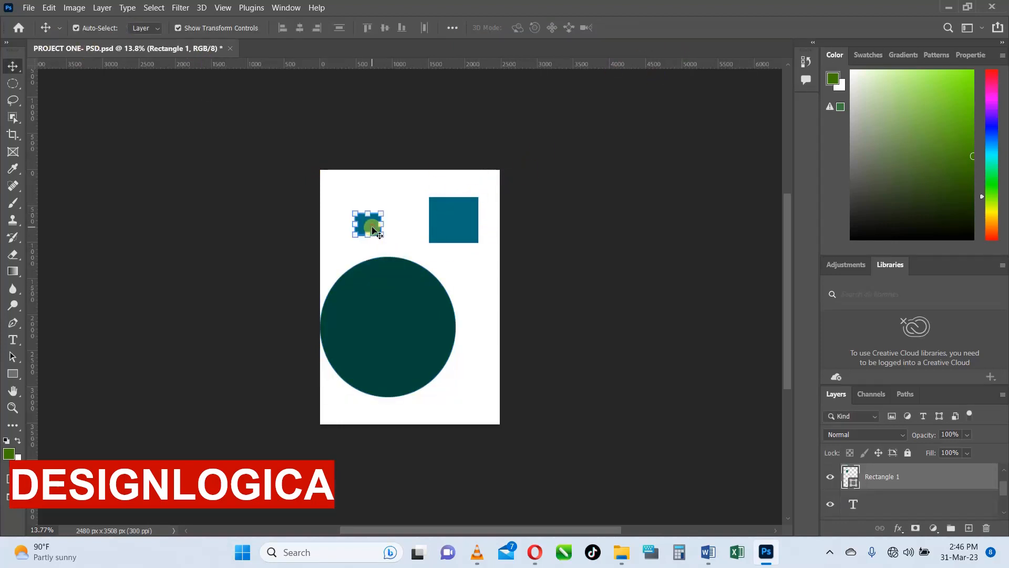
click(458, 221)
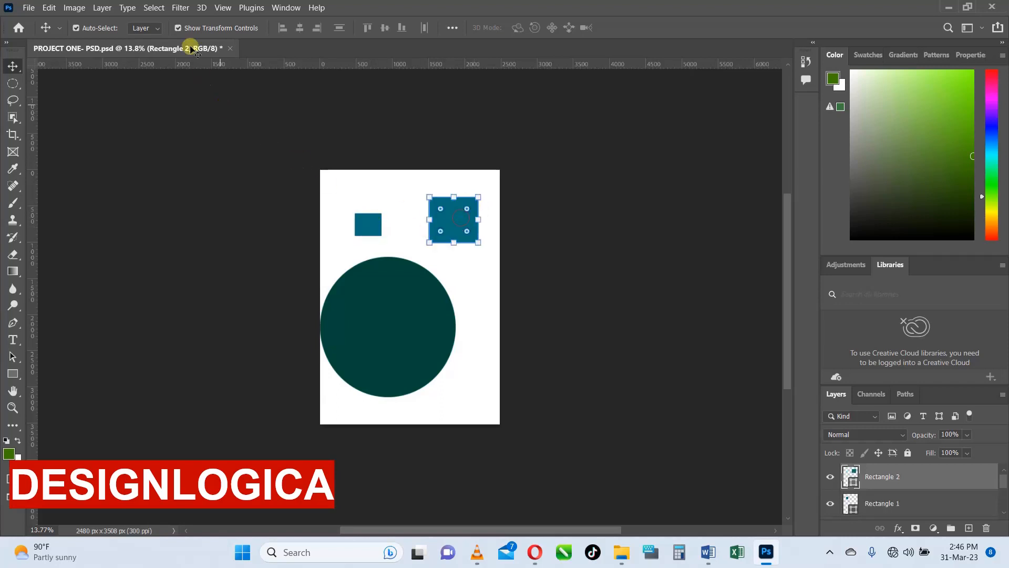
click(178, 28)
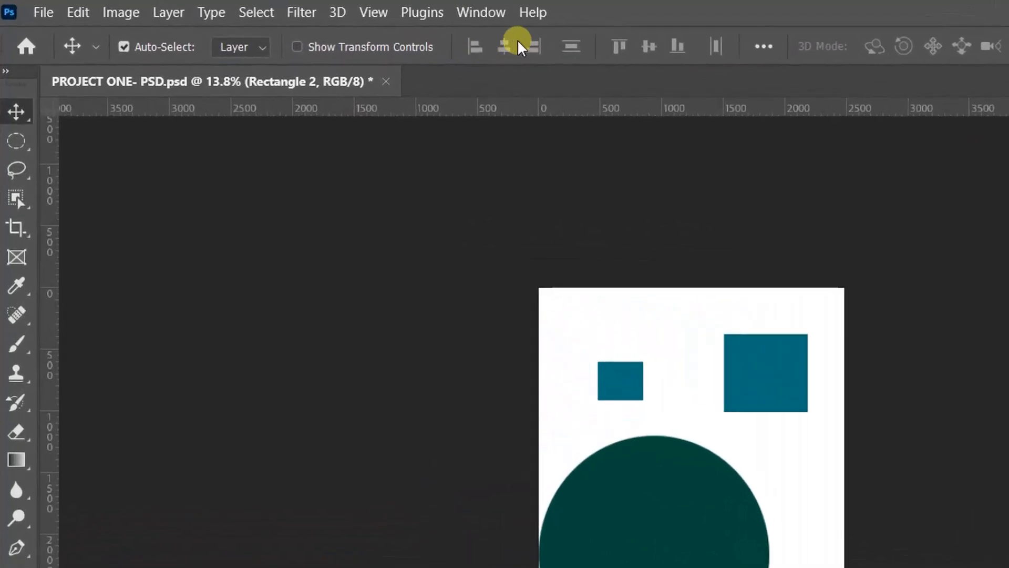
- Select the circle, switch to the Rectangle tool to view its options, and return to the Move tool
click(639, 543)
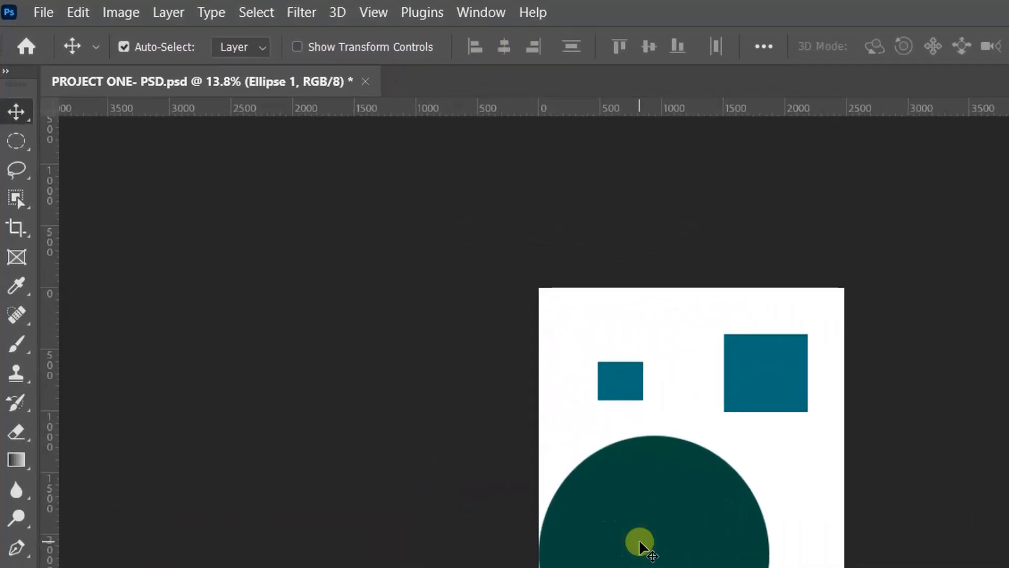
key(u)
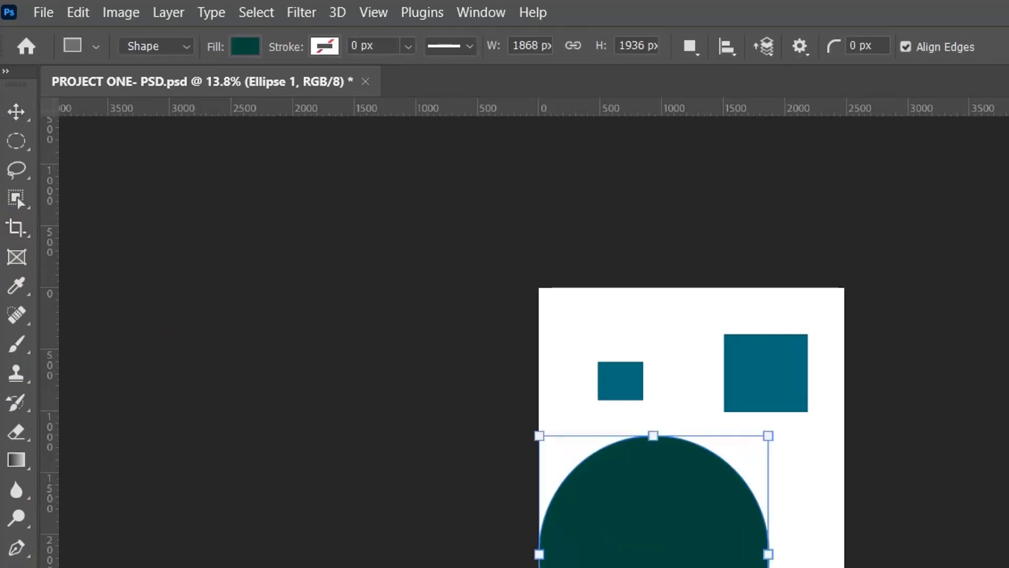
click(16, 111)
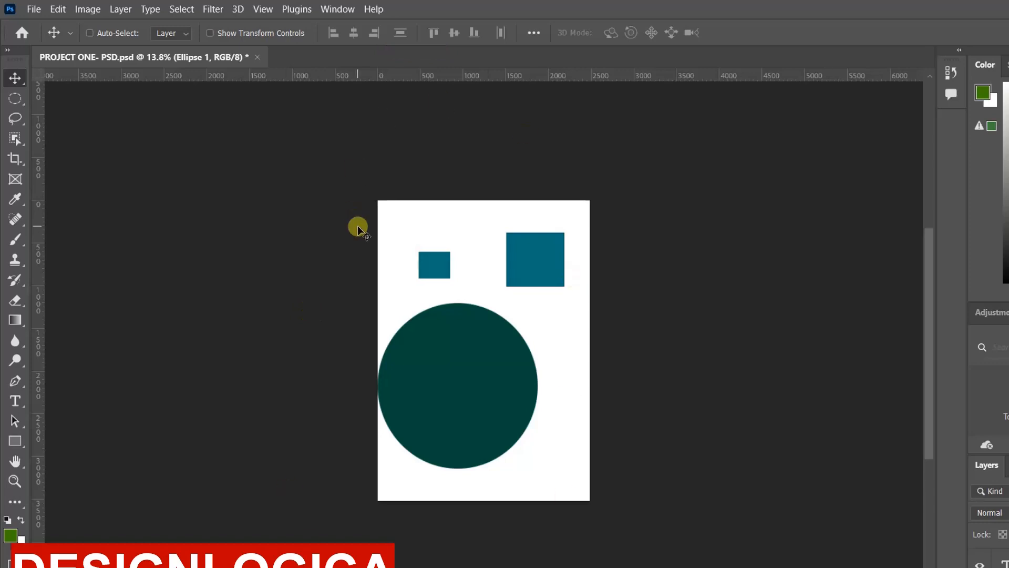
- Select the entire canvas and align the circle to its horizontal center, right edge and left edge in turn
key(ctrl+a)
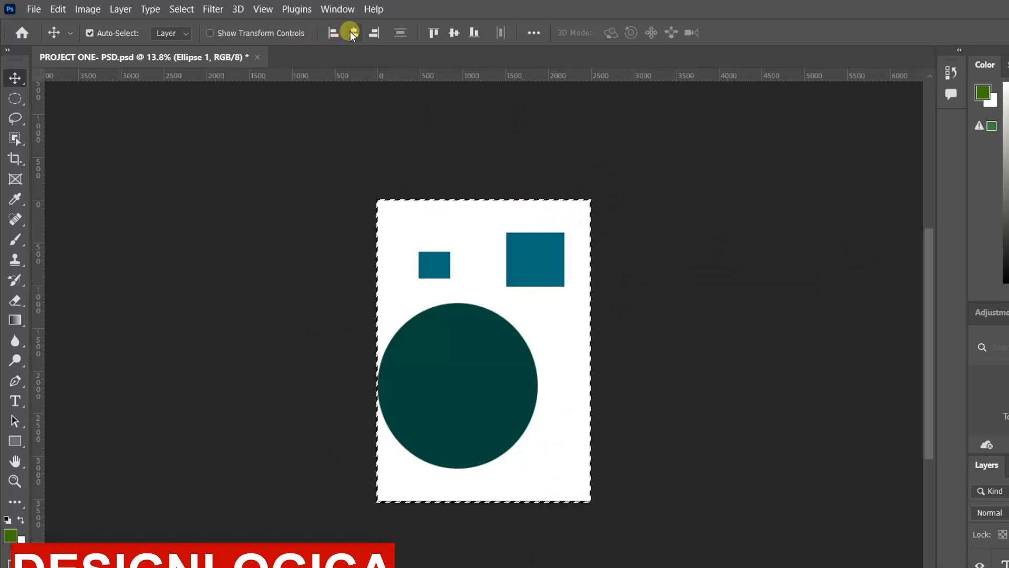
click(353, 33)
click(374, 33)
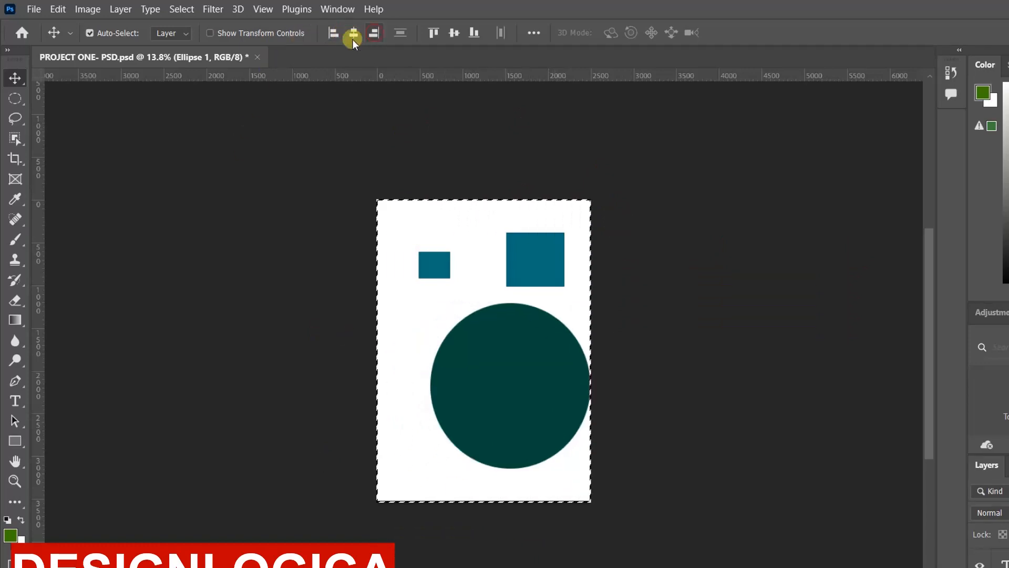
click(333, 33)
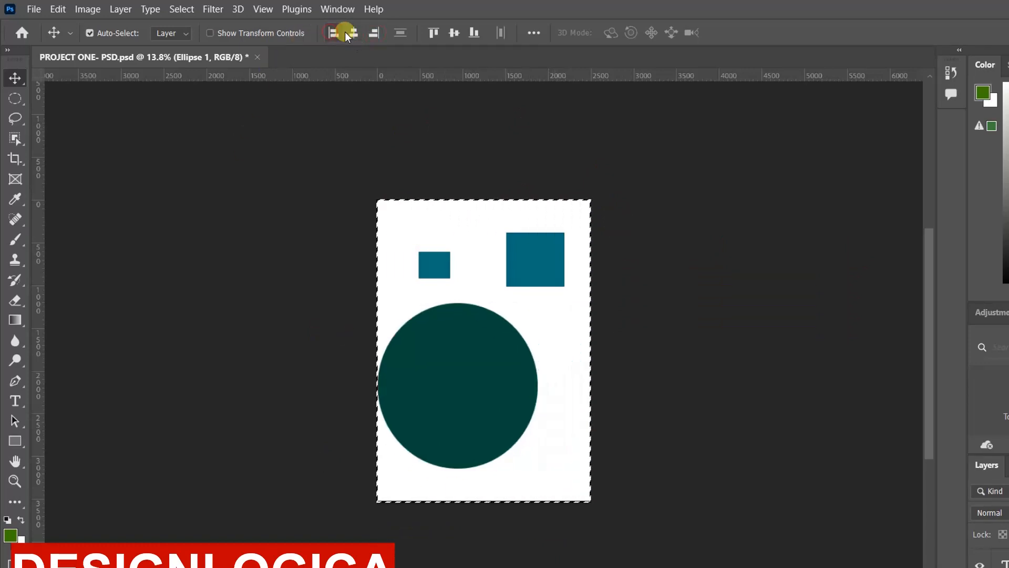
- Align the circle to the canvas's top edge, vertical center and bottom edge in turn, finishing at the top edge
click(434, 31)
click(453, 32)
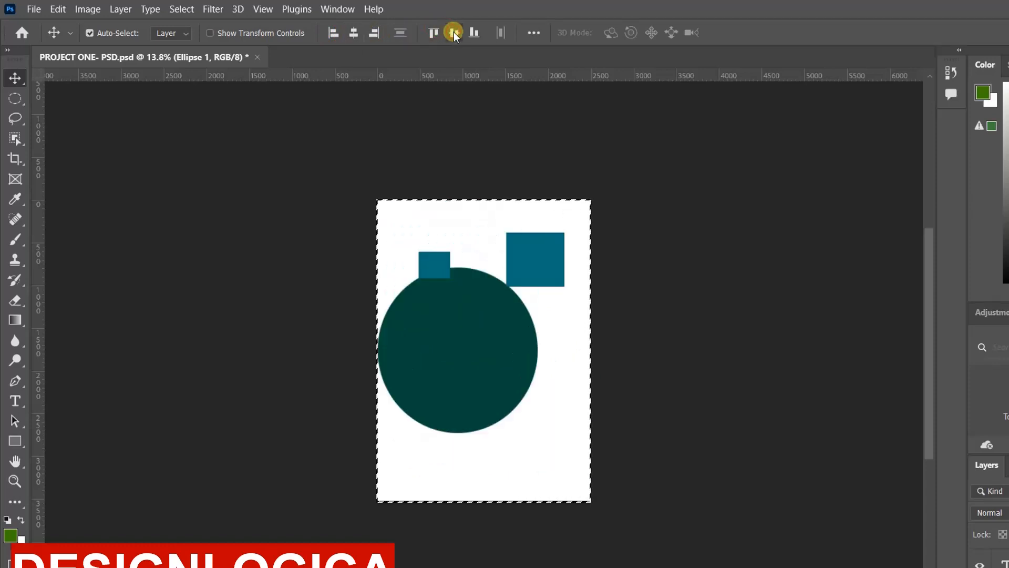
click(475, 33)
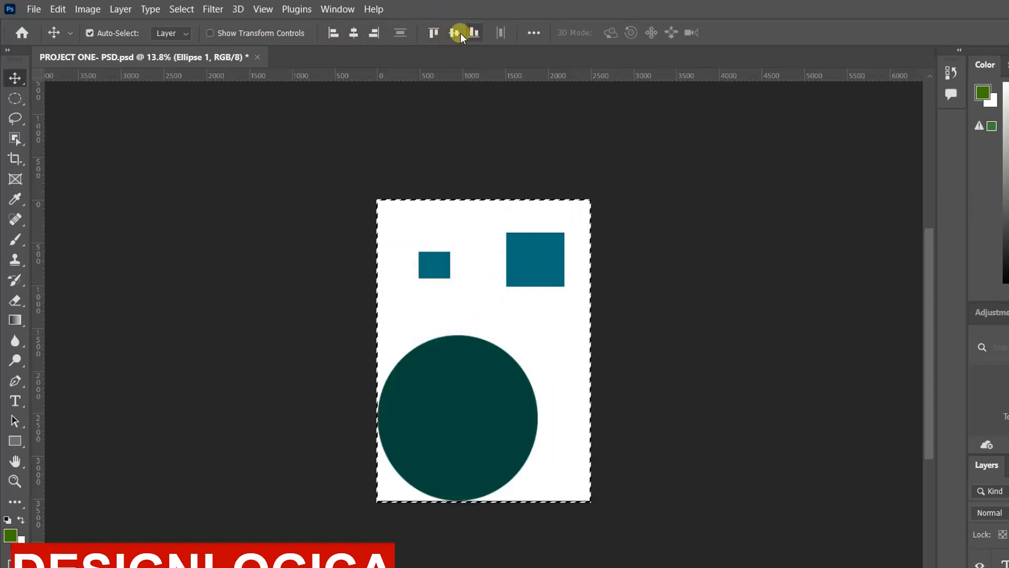
click(454, 33)
click(437, 29)
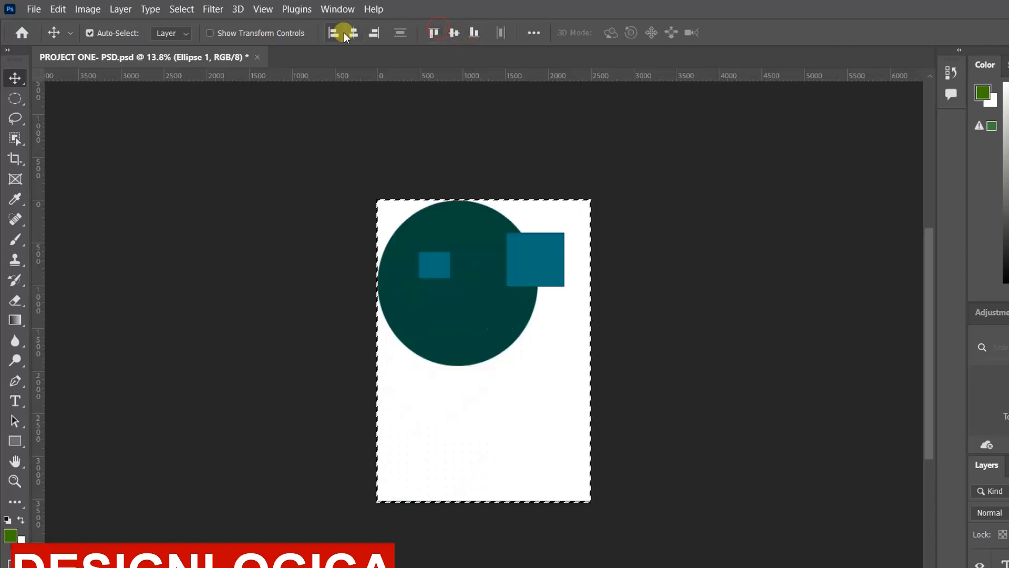
- Align the circle to the canvas's horizontal center, right edge and center again, and deselect the canvas selection
click(357, 34)
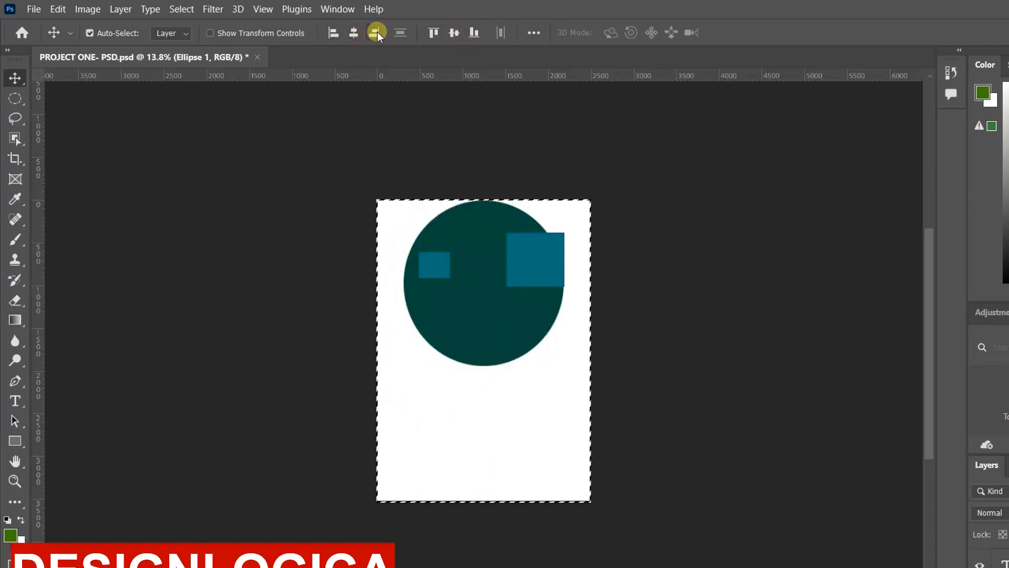
click(374, 33)
click(358, 36)
click(178, 9)
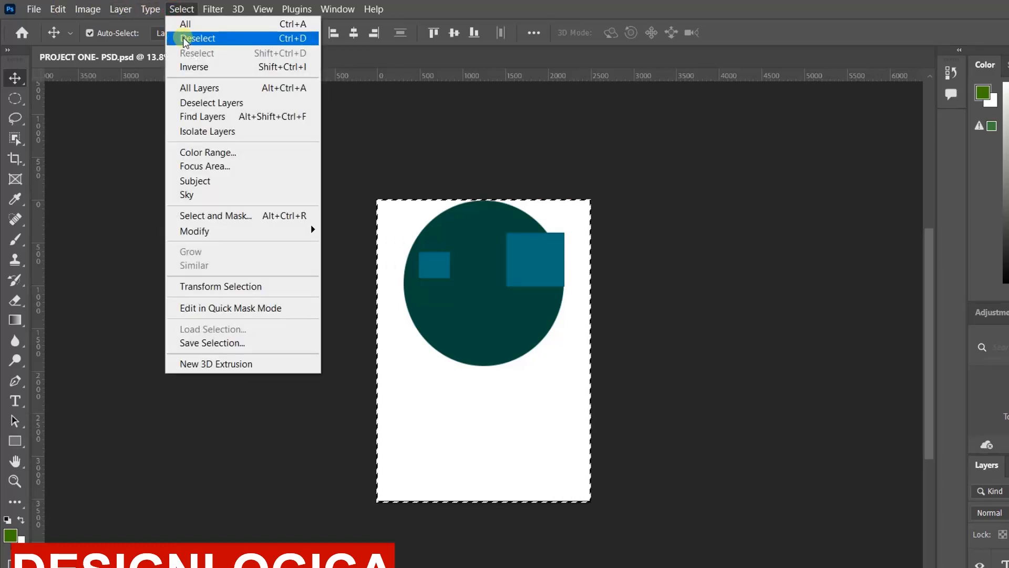
click(184, 38)
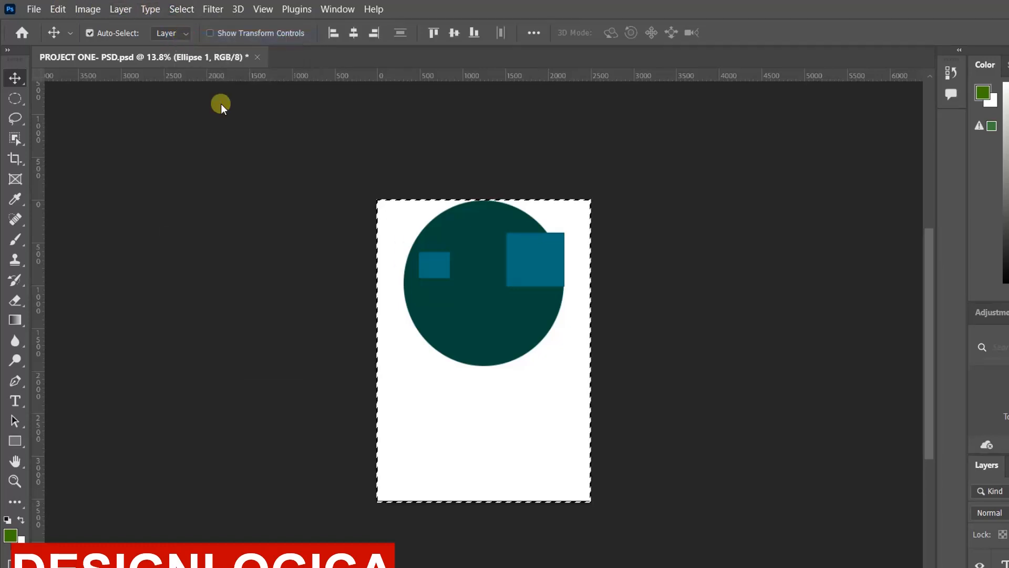
- Clear the canvas selection, and zoom the document view out and in repeatedly around the circle
key(ctrl+d)
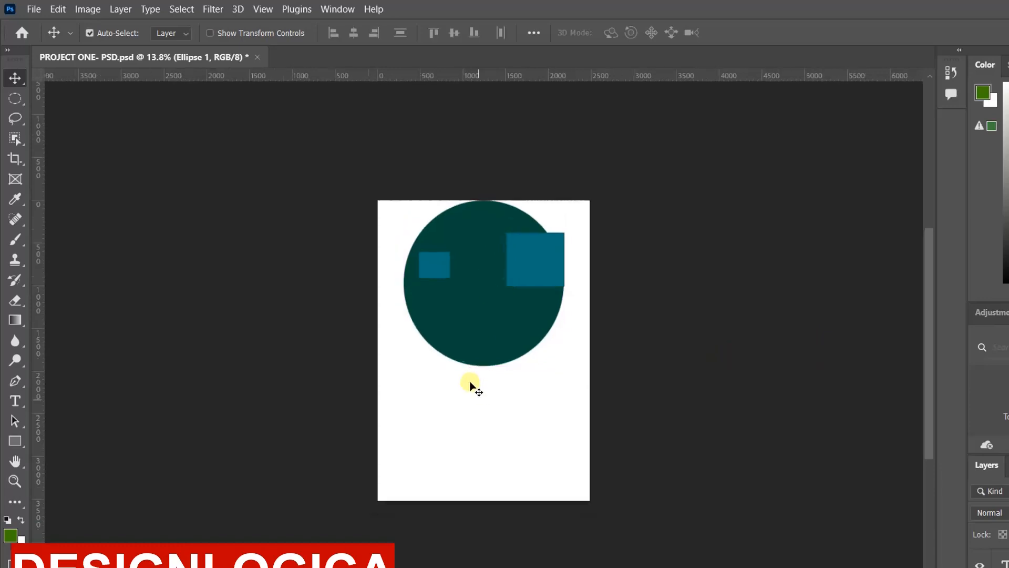
scroll(471, 385, down, 2)
scroll(488, 336, up, 2)
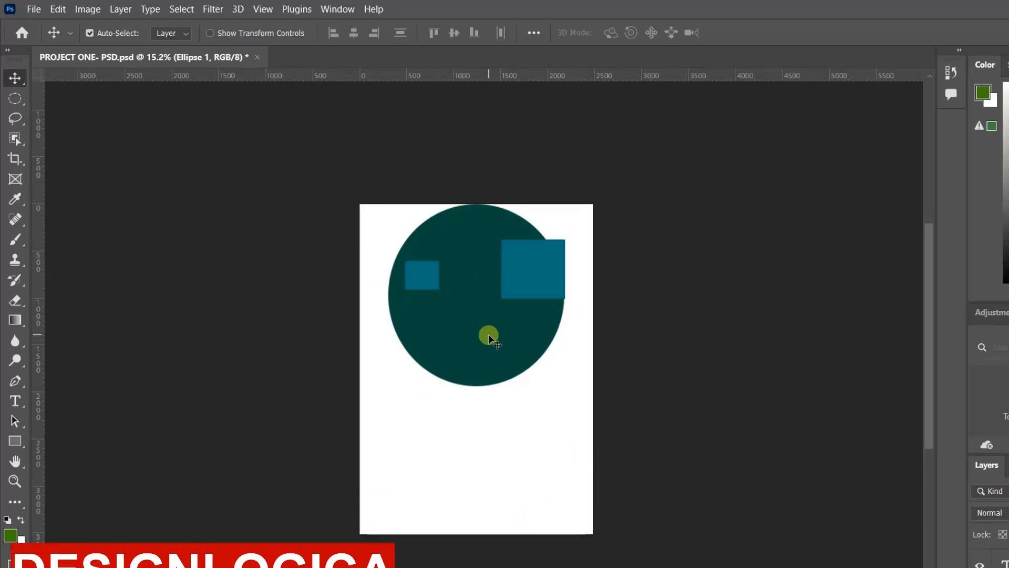
scroll(489, 335, down, 2)
scroll(489, 336, up, 2)
scroll(488, 335, down, 1)
scroll(489, 335, up, 1)
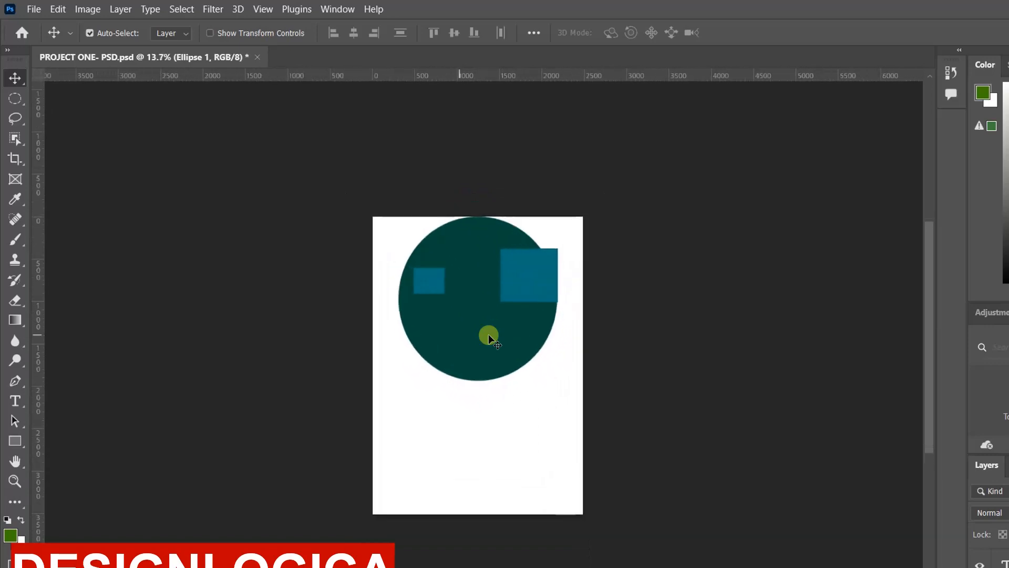
scroll(488, 337, up, 3)
scroll(488, 336, down, 2)
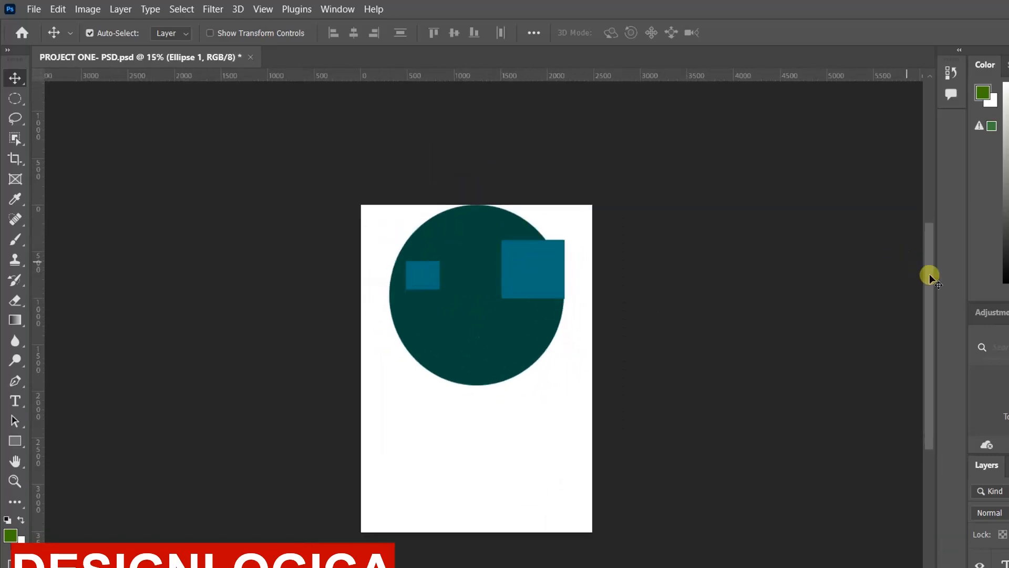
drag(929, 273, 932, 289)
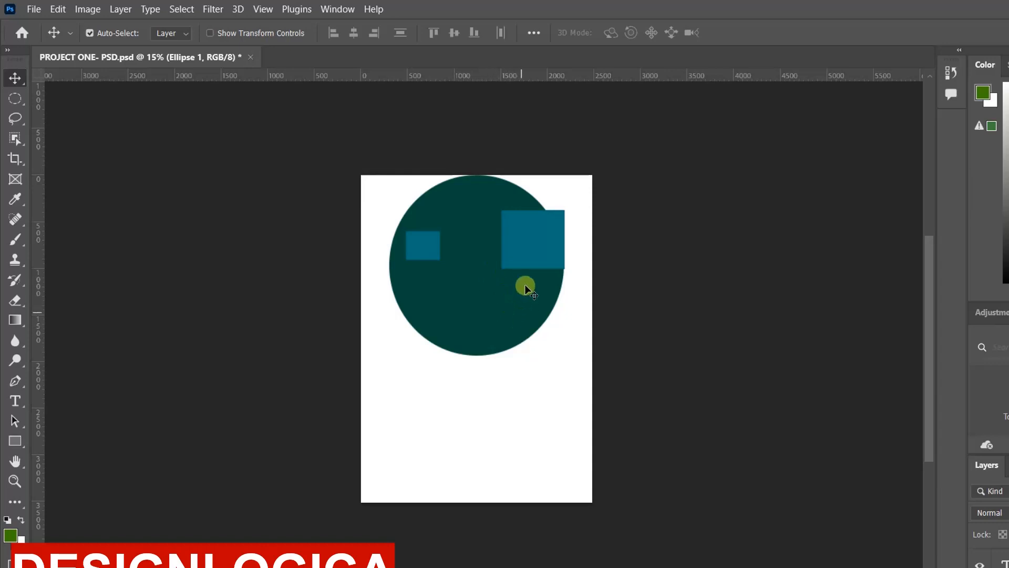
- Activate the Zoom tool, magnify the circle's lower part to 66.7%, and zoom back out to see the whole page
click(14, 480)
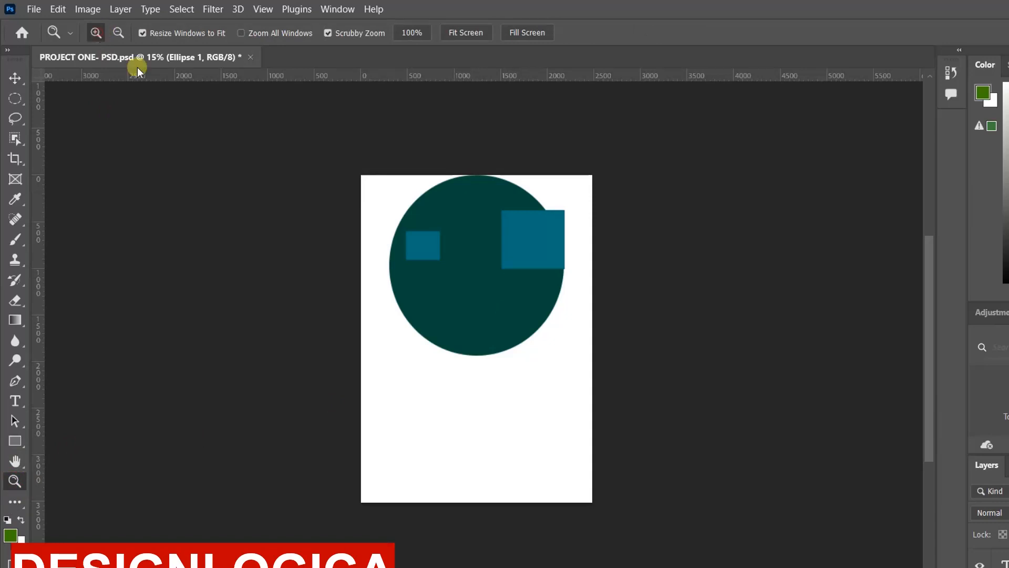
click(473, 266)
click(480, 473)
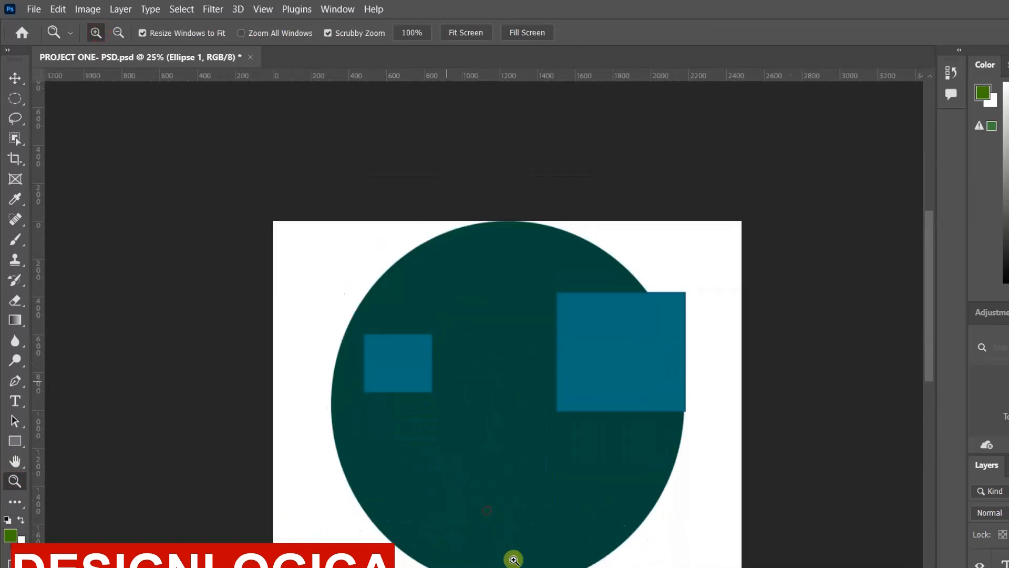
click(514, 559)
click(527, 270)
click(527, 271)
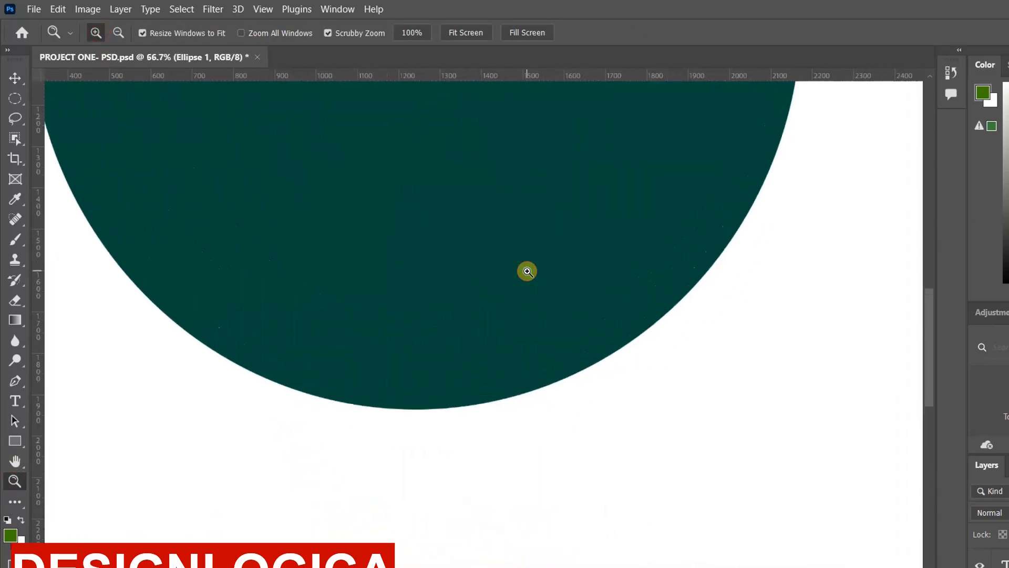
alt+click(528, 271)
alt+click(525, 270)
alt+click(526, 270)
alt+click(518, 252)
- Switch the Zoom tool to zoom-out mode and reduce the document view to 5%
click(119, 32)
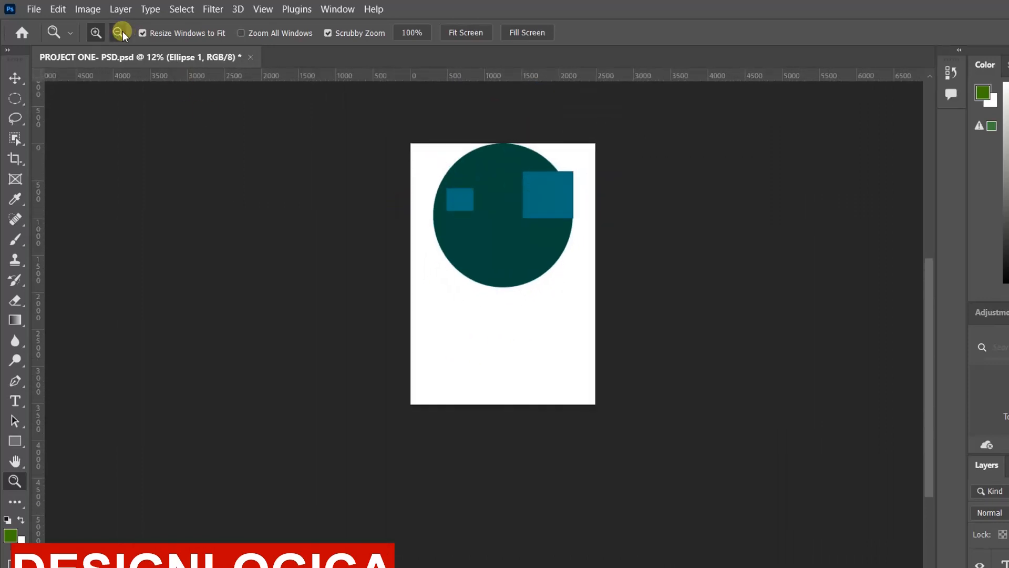
click(496, 176)
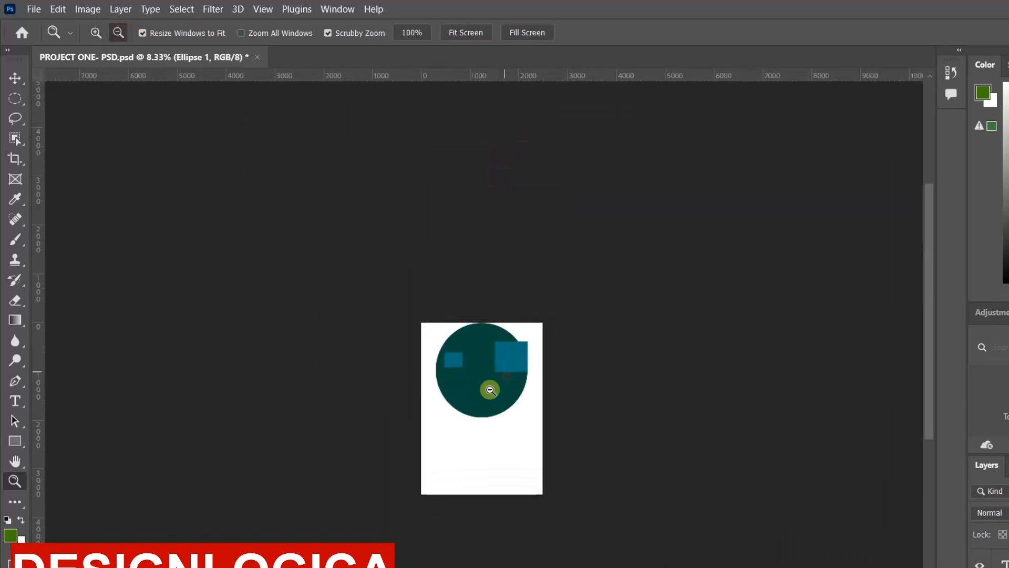
click(480, 371)
click(480, 376)
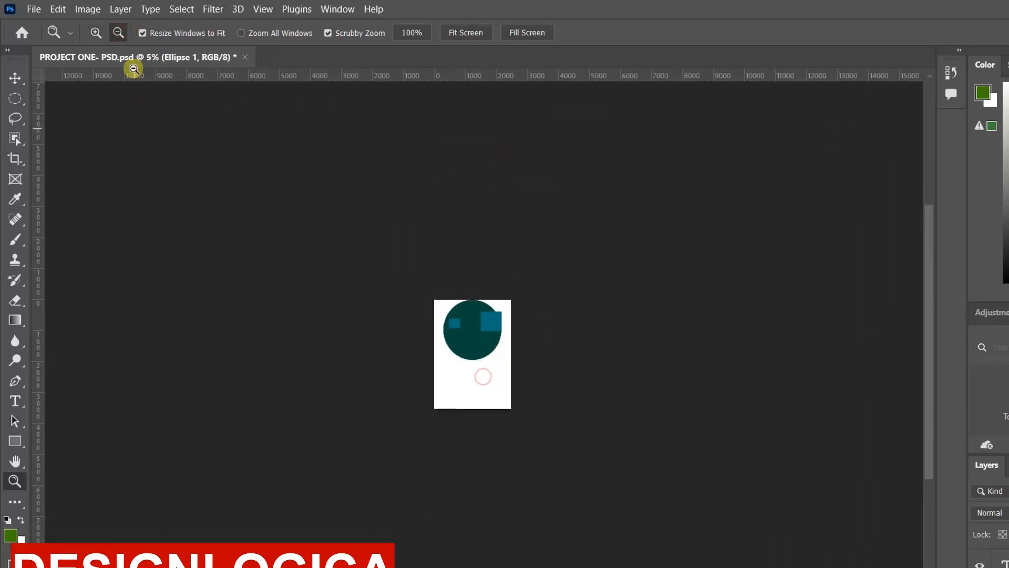
- Return the Zoom tool to zoom-in mode, enlarge the circle to 33.3%, and alternate between zooming out and in
click(96, 33)
click(478, 343)
click(475, 320)
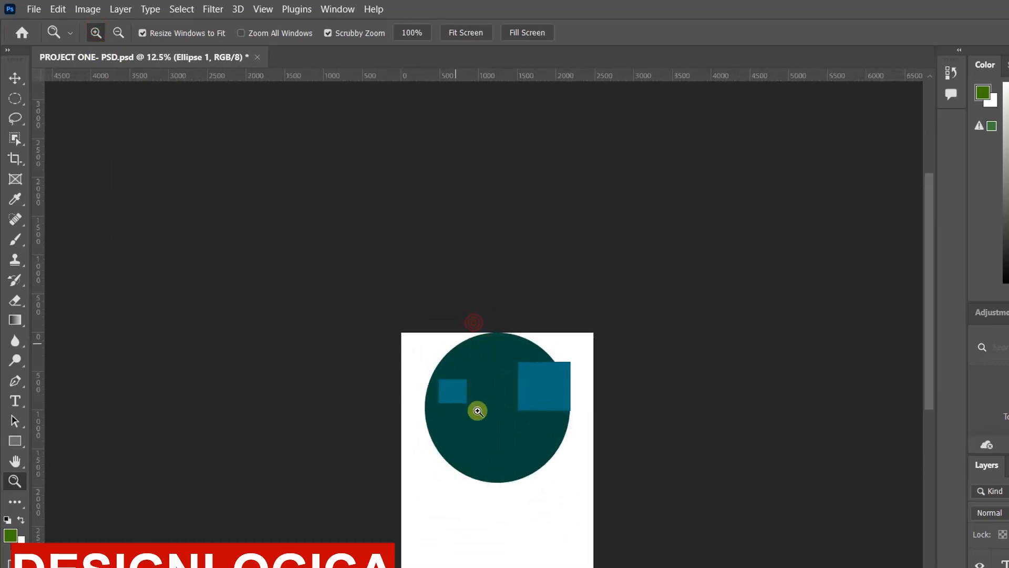
click(478, 410)
click(479, 418)
click(536, 410)
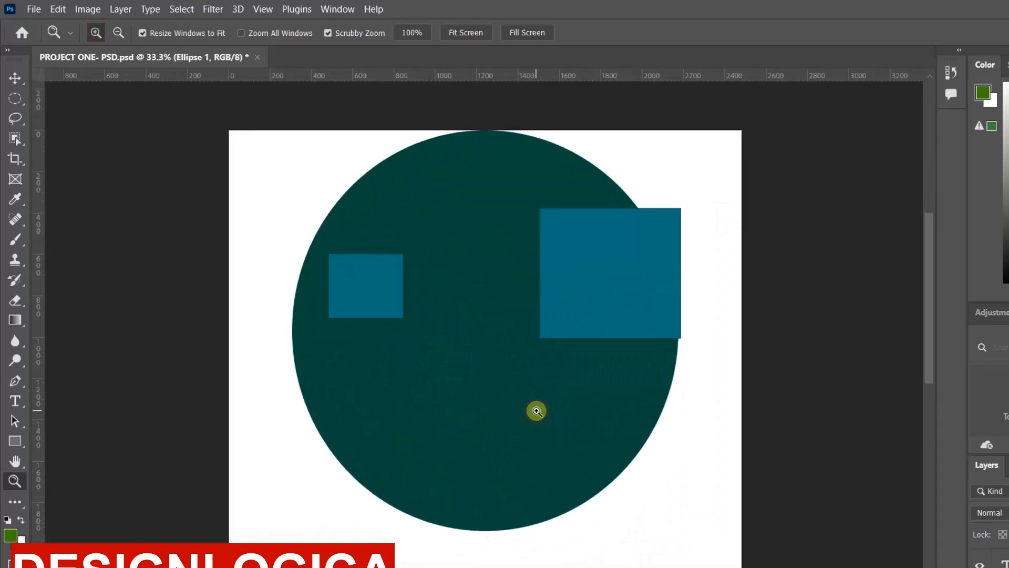
alt+click(509, 399)
click(511, 399)
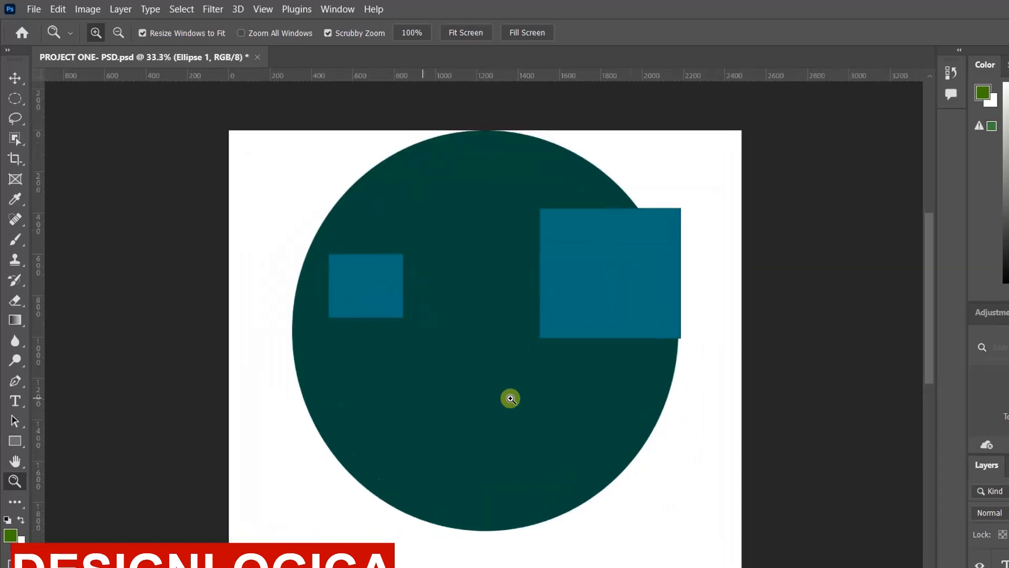
alt+click(510, 399)
click(510, 399)
alt+click(511, 398)
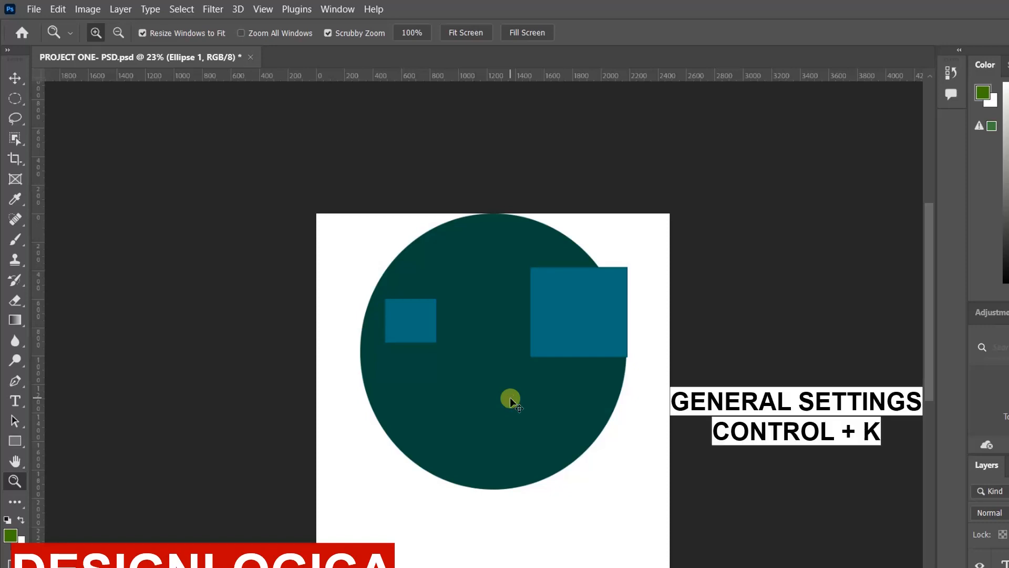
- Open the Preferences and examine the General, Interface, Workspace and Tools settings, including Zoom Resizes Windows and Zoom with Scroll Wheel
key(ctrl+k)
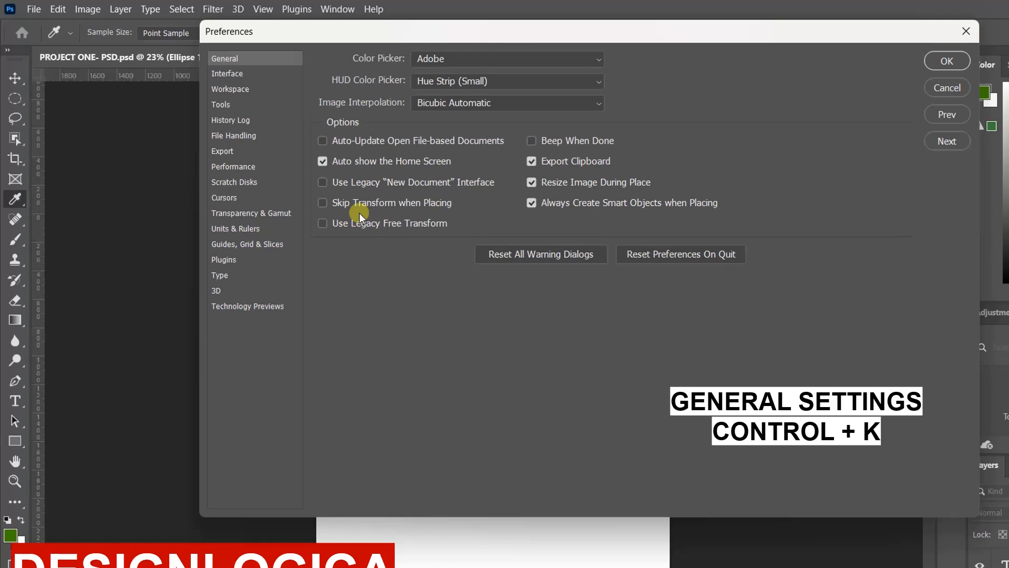
click(231, 73)
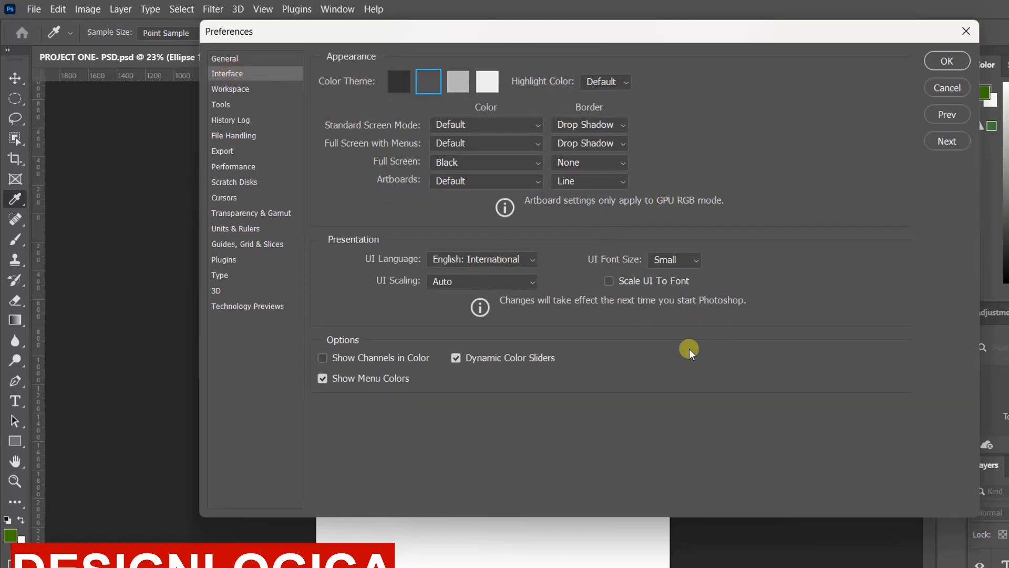
click(230, 89)
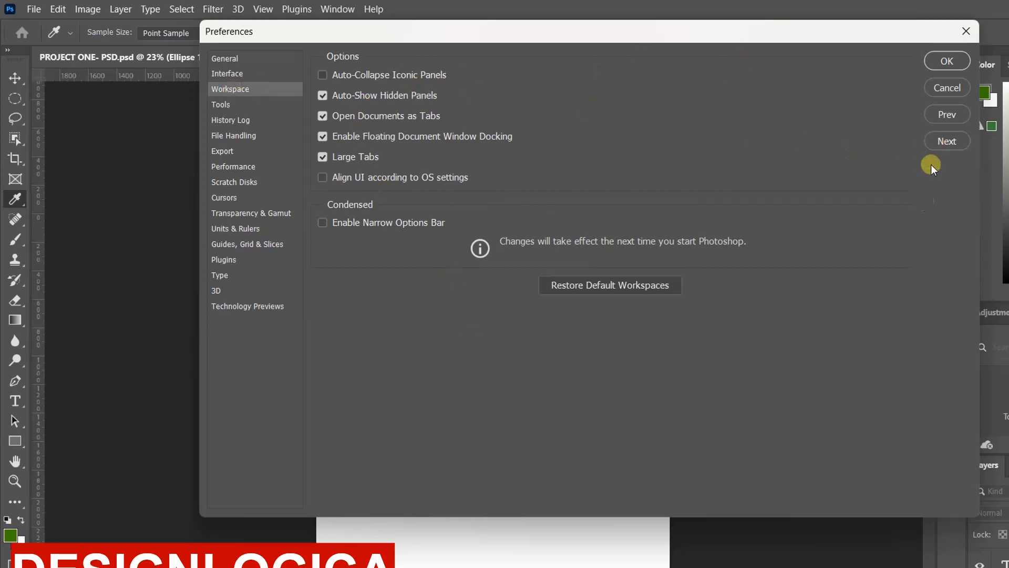
click(212, 105)
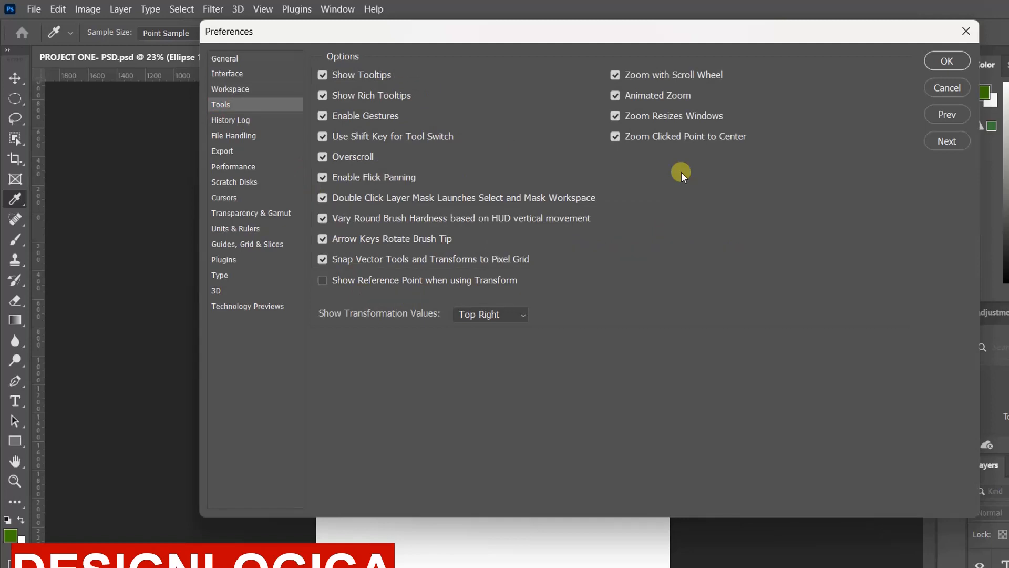
click(615, 116)
click(617, 116)
click(618, 76)
- Raise the memory Photoshop may use to 8585 MB in the Performance preferences and check the Cache Levels setting
click(233, 171)
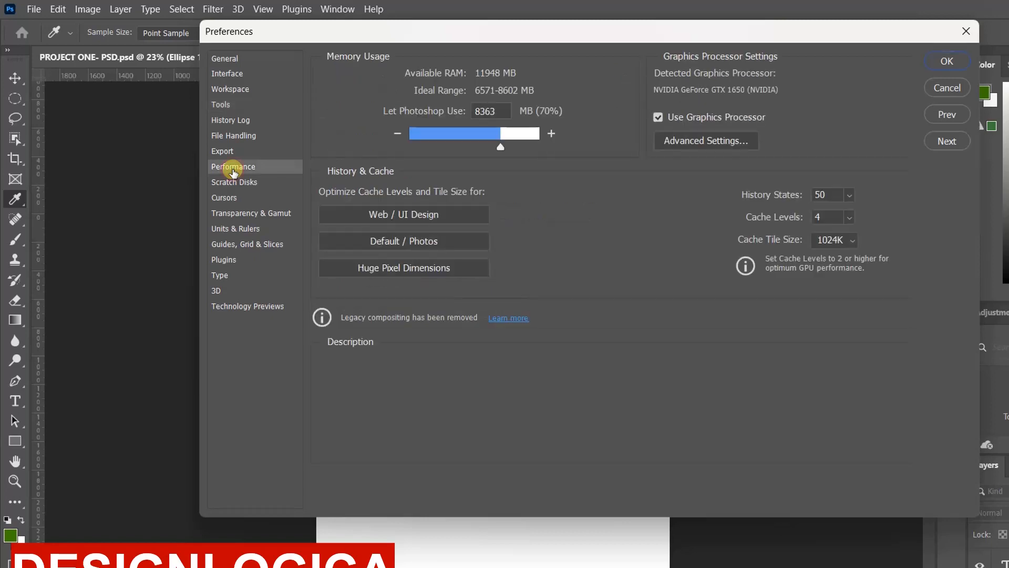
mouse_move(484, 105)
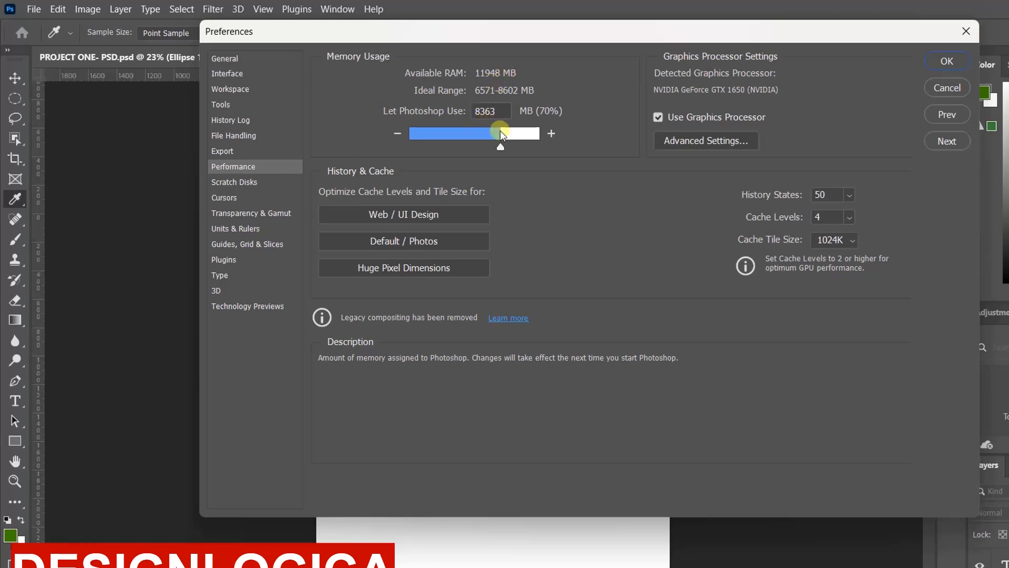
drag(498, 146, 503, 149)
click(491, 110)
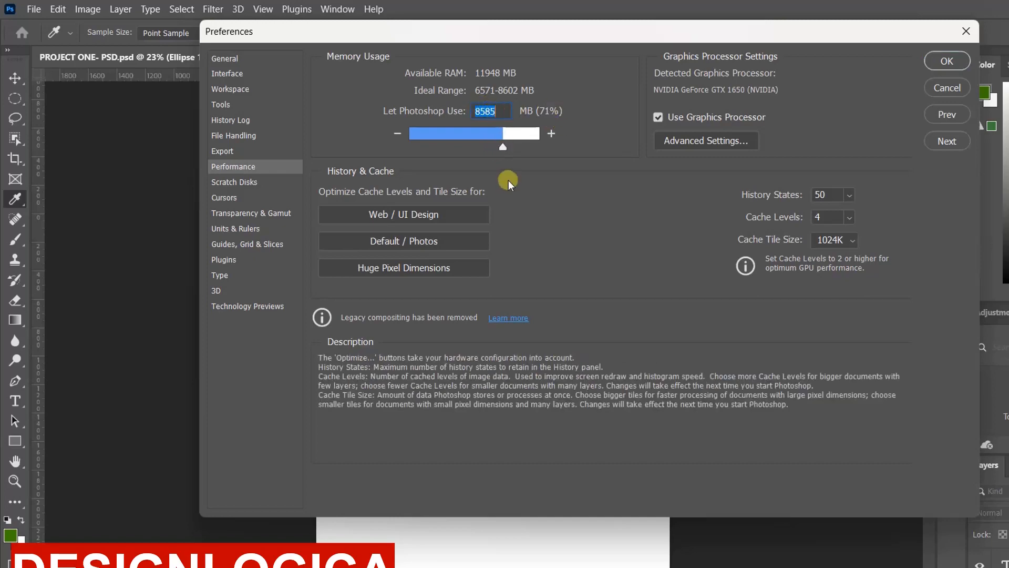
click(503, 148)
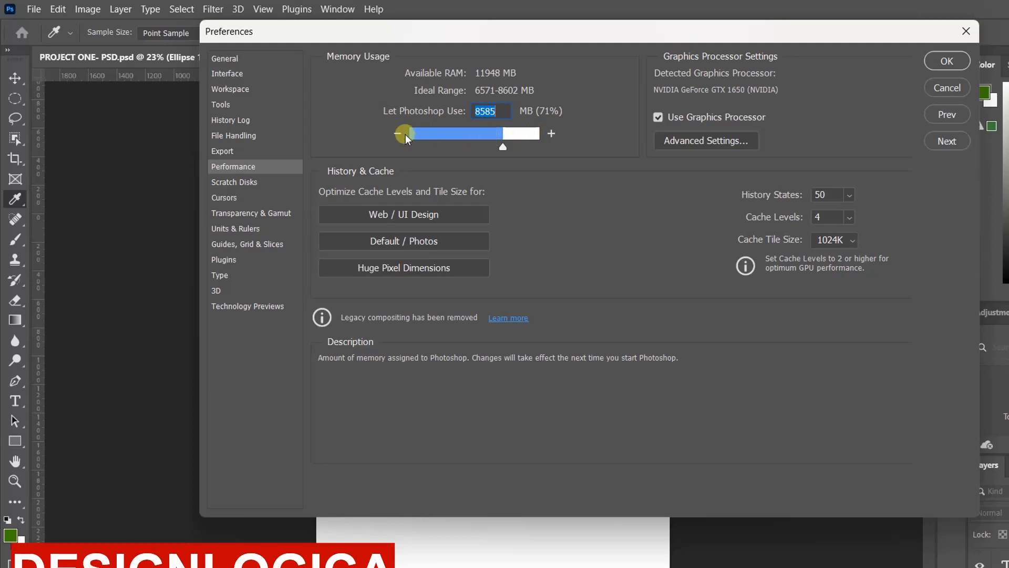
click(850, 220)
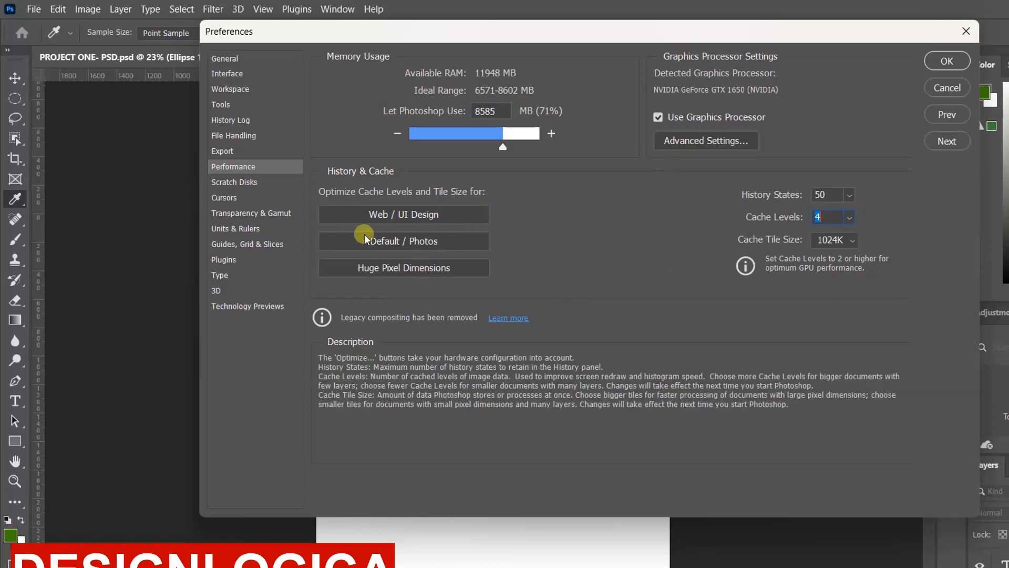
- Review the Scratch Disks preferences, close the Preferences without saving, and zoom the document with the Zoom tool
click(243, 183)
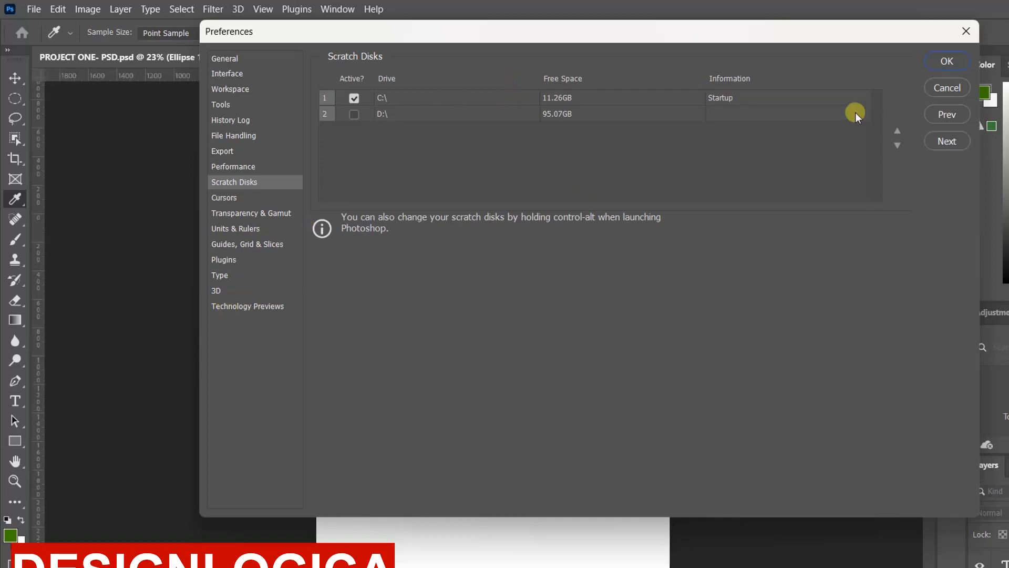
click(936, 87)
key(z)
alt+scroll(494, 275, down, 3)
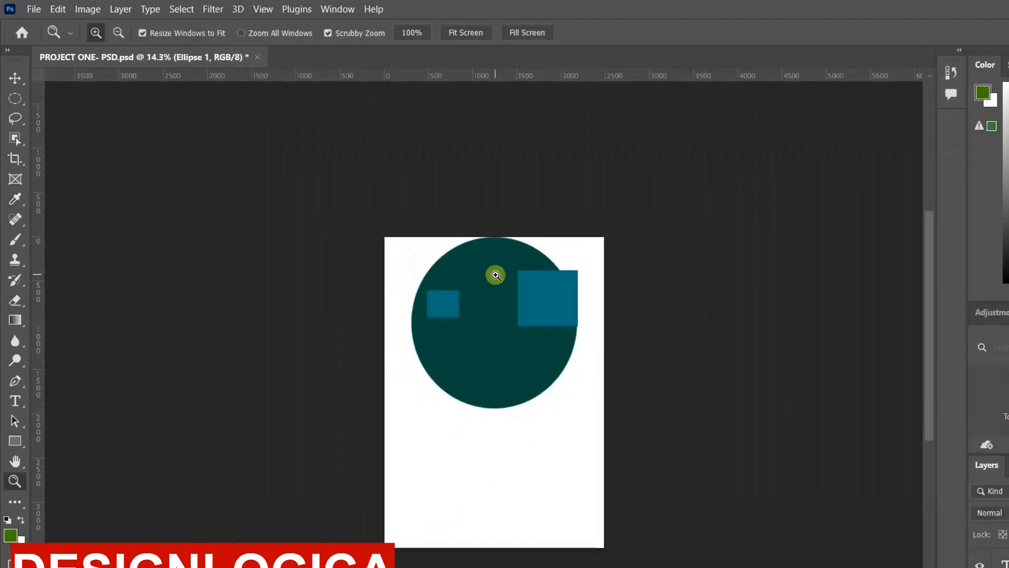
scroll(511, 366, up, 1)
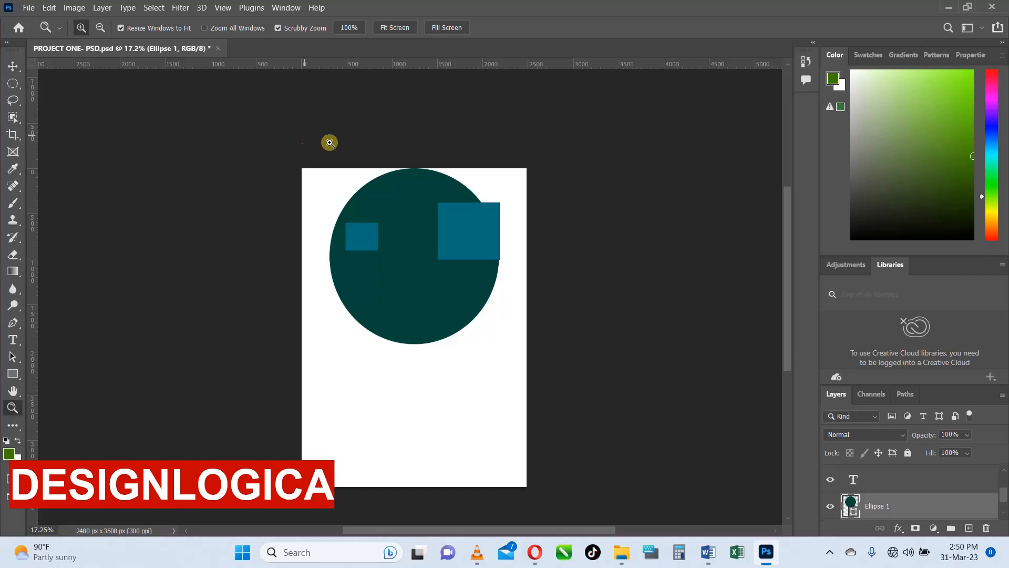
- View the Libraries and Adjustments panels and the Channels and Paths panels, ending with Adjustments and Layers displayed
click(841, 265)
click(883, 265)
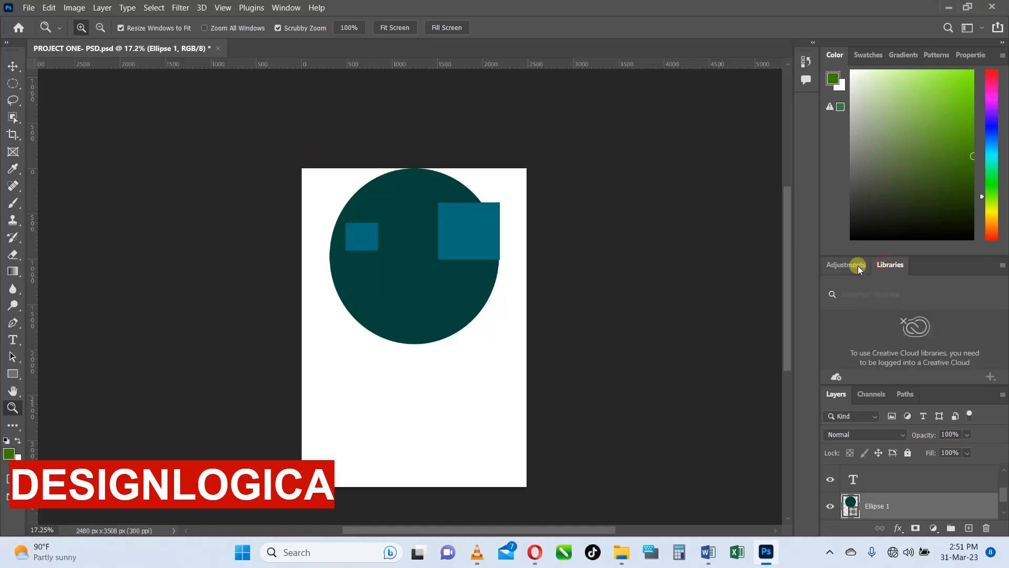
click(858, 266)
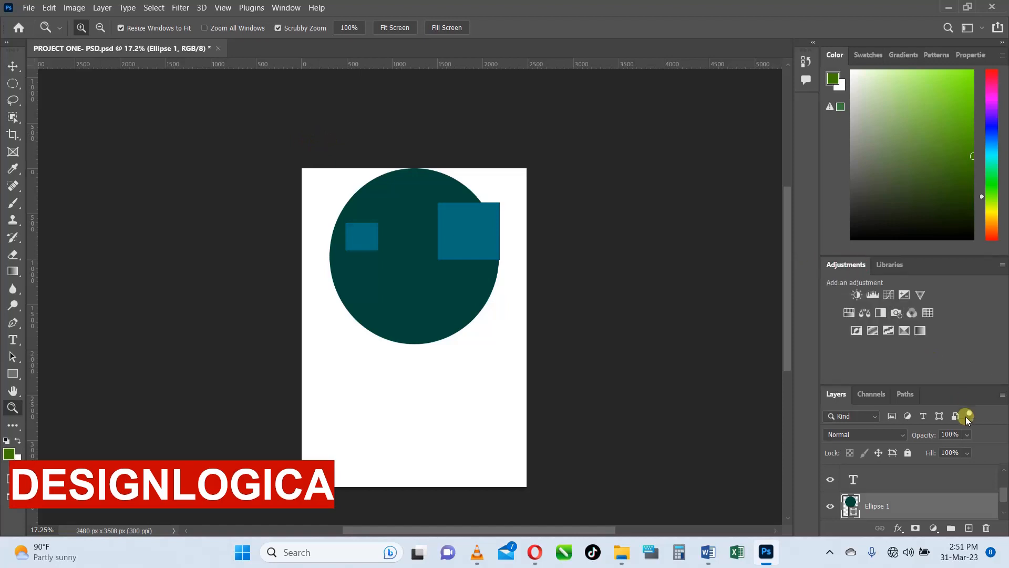
click(870, 395)
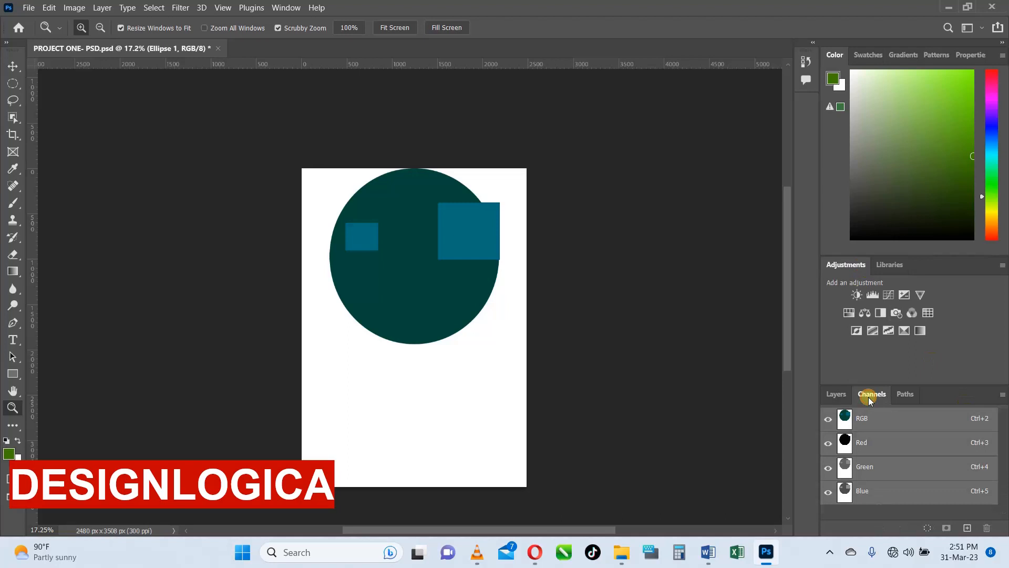
click(903, 395)
click(870, 394)
click(838, 394)
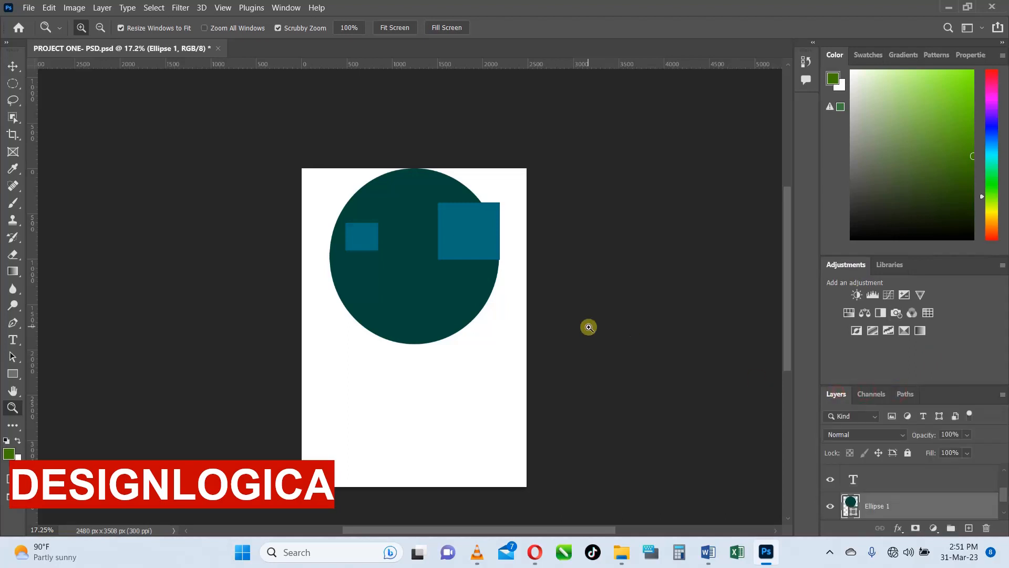
- Add the text "designlogica" on the white area below the circle and set its font size to 140 pt
click(13, 340)
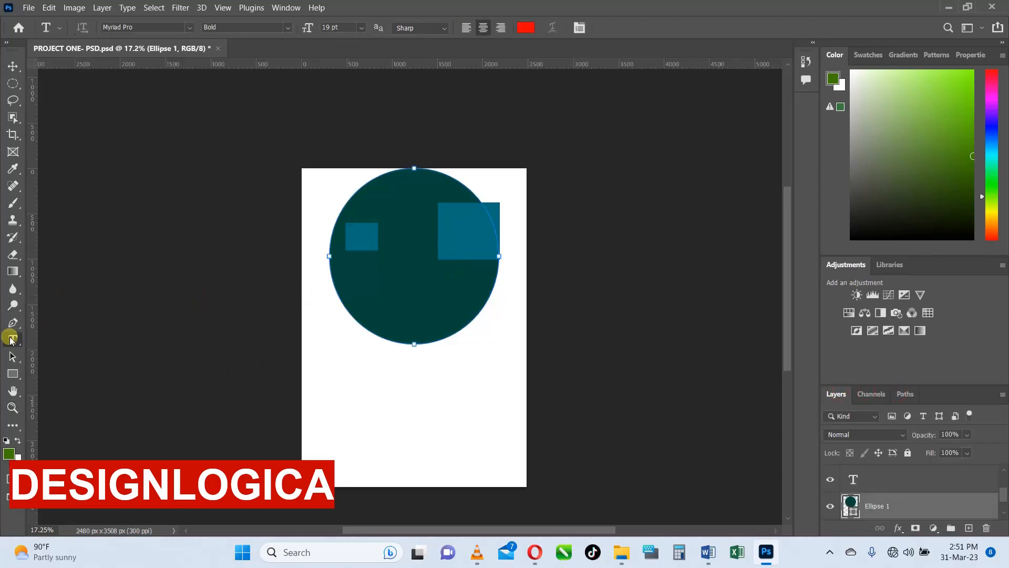
click(341, 422)
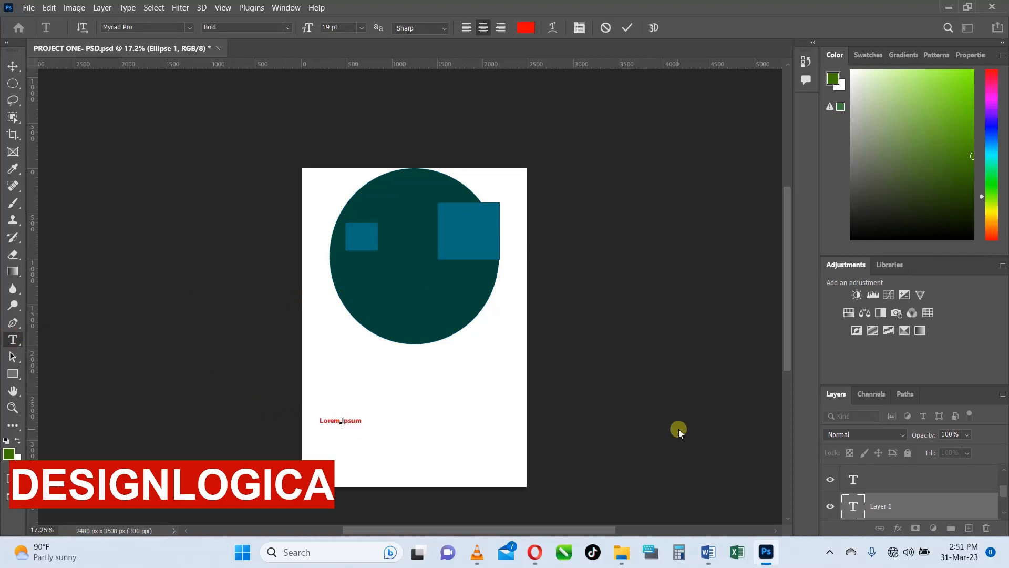
text(designlogica)
key(ctrl+a)
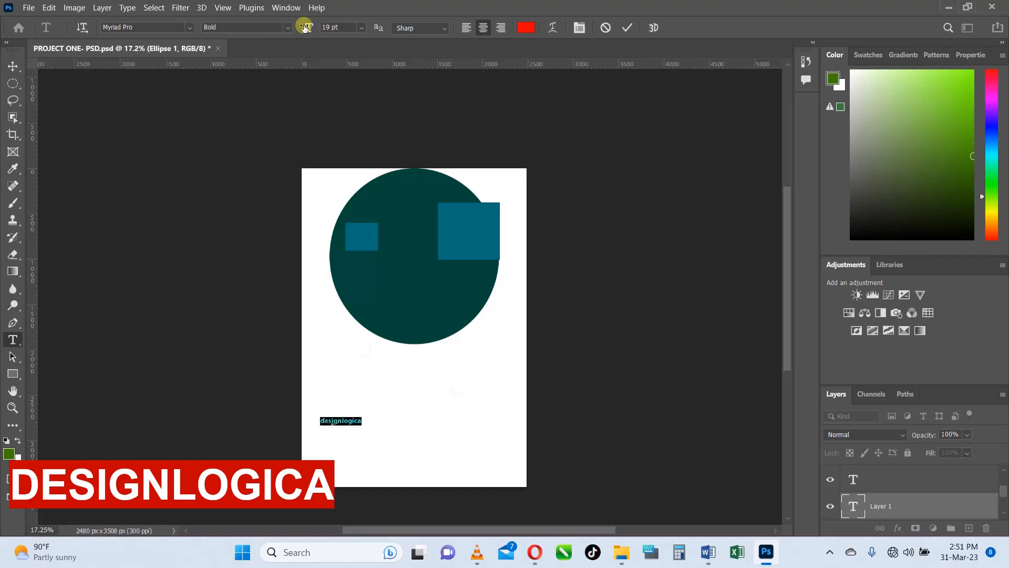
drag(304, 28, 367, 27)
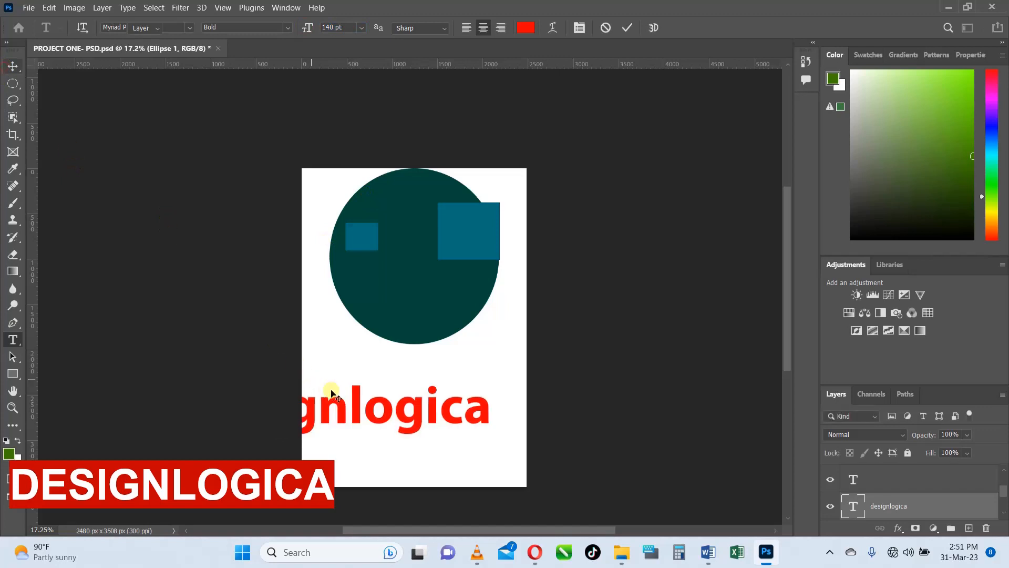
- Scale the "designlogica" text to about 50% with Free Transform and center it on the page below the circle
drag(331, 393, 383, 378)
key(ctrl+t)
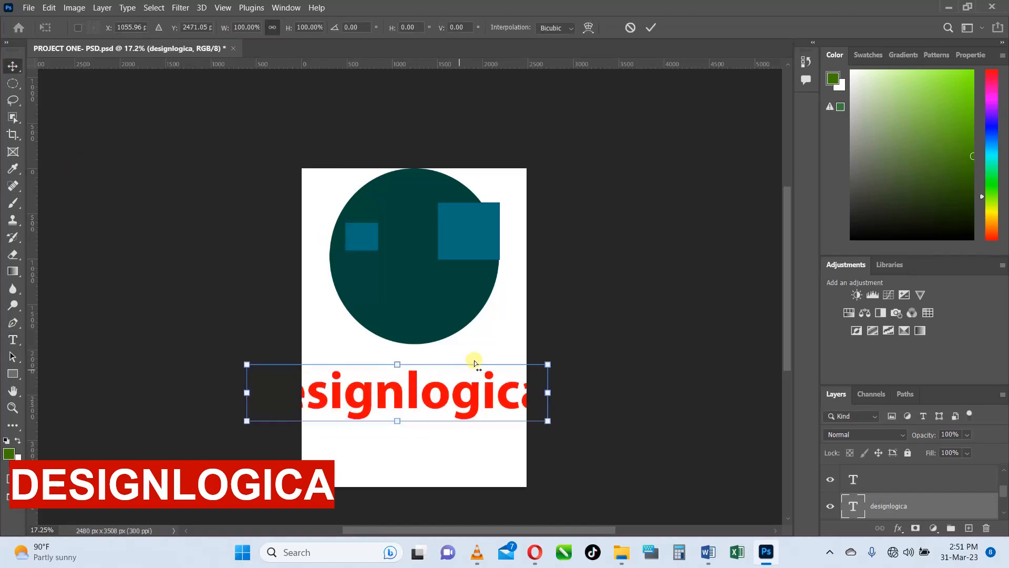
drag(548, 365, 473, 387)
drag(366, 392, 413, 405)
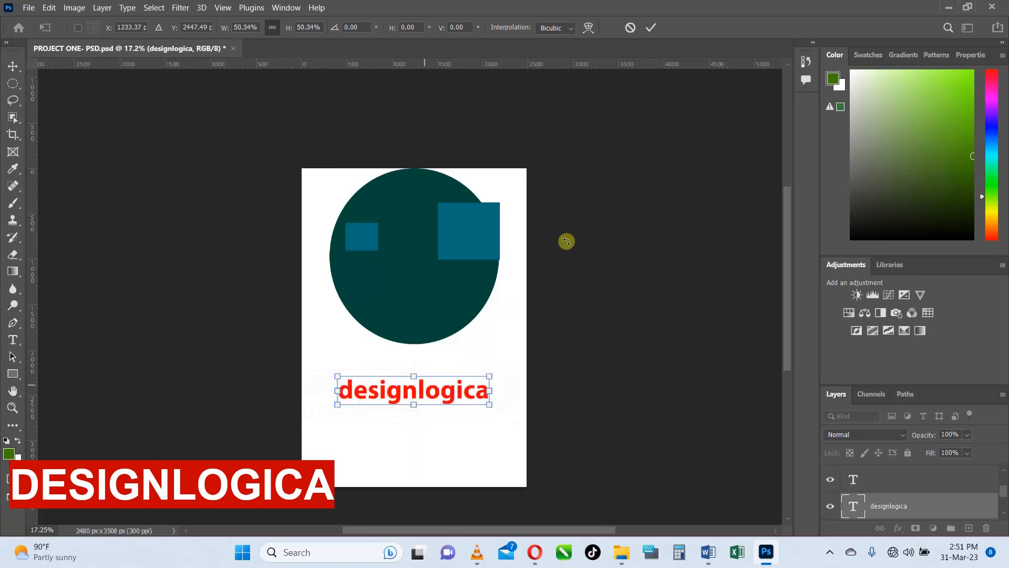
click(650, 28)
scroll(397, 397, up, 2)
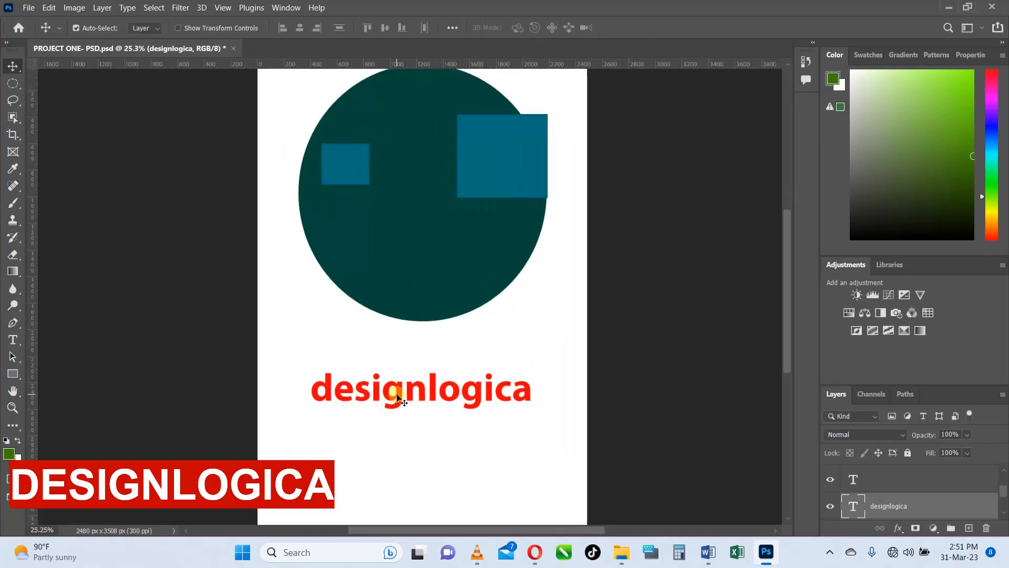
scroll(397, 397, down, 1)
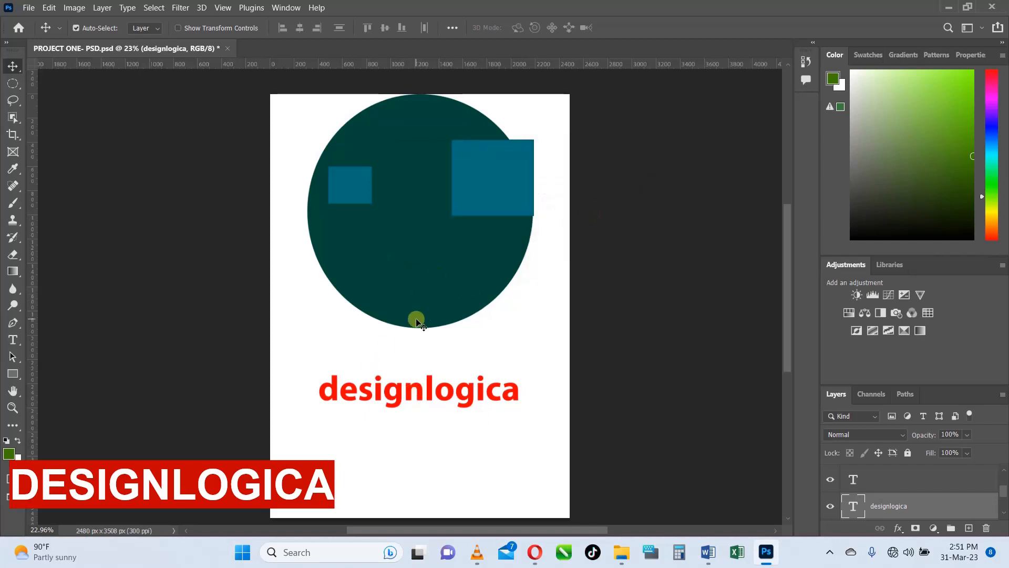
- Save the document and view the save commands available for it
key(ctrl)
key(ctrl+s)
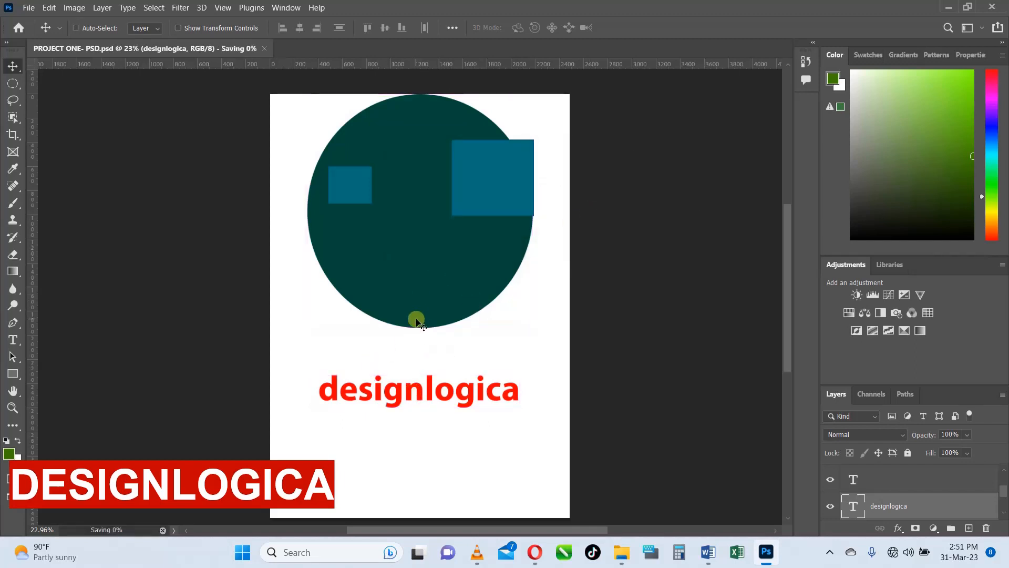
click(28, 7)
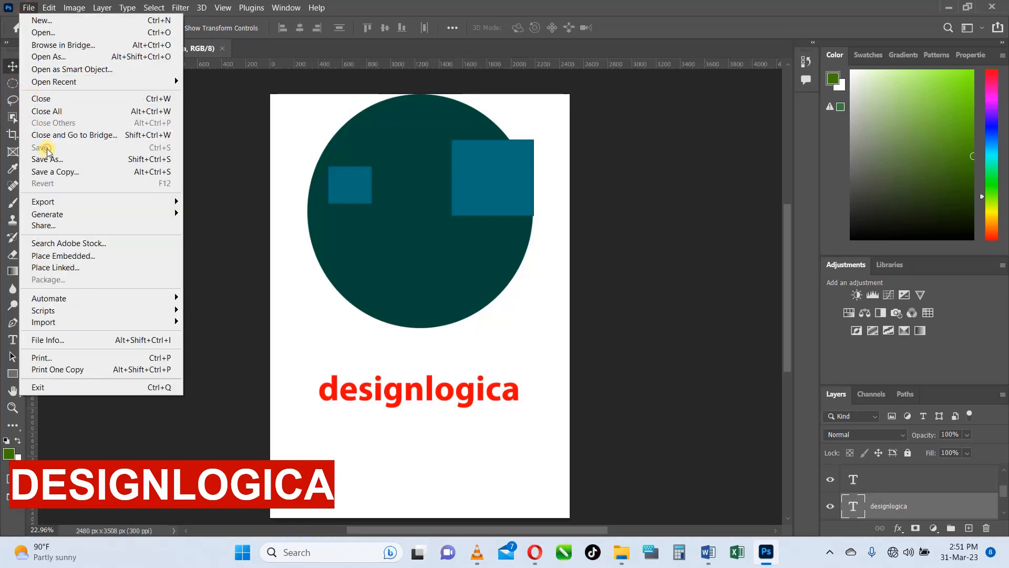
click(447, 314)
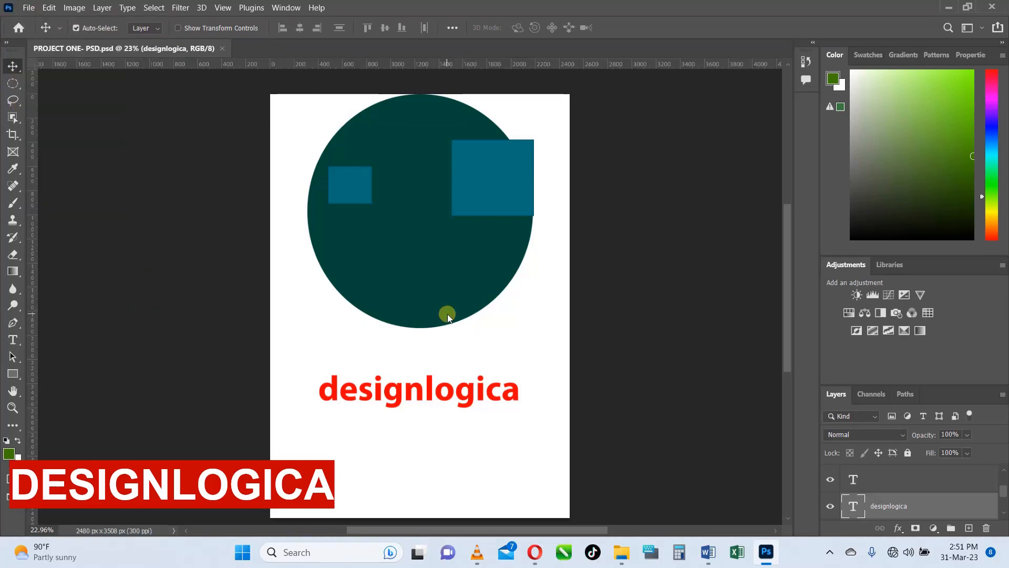